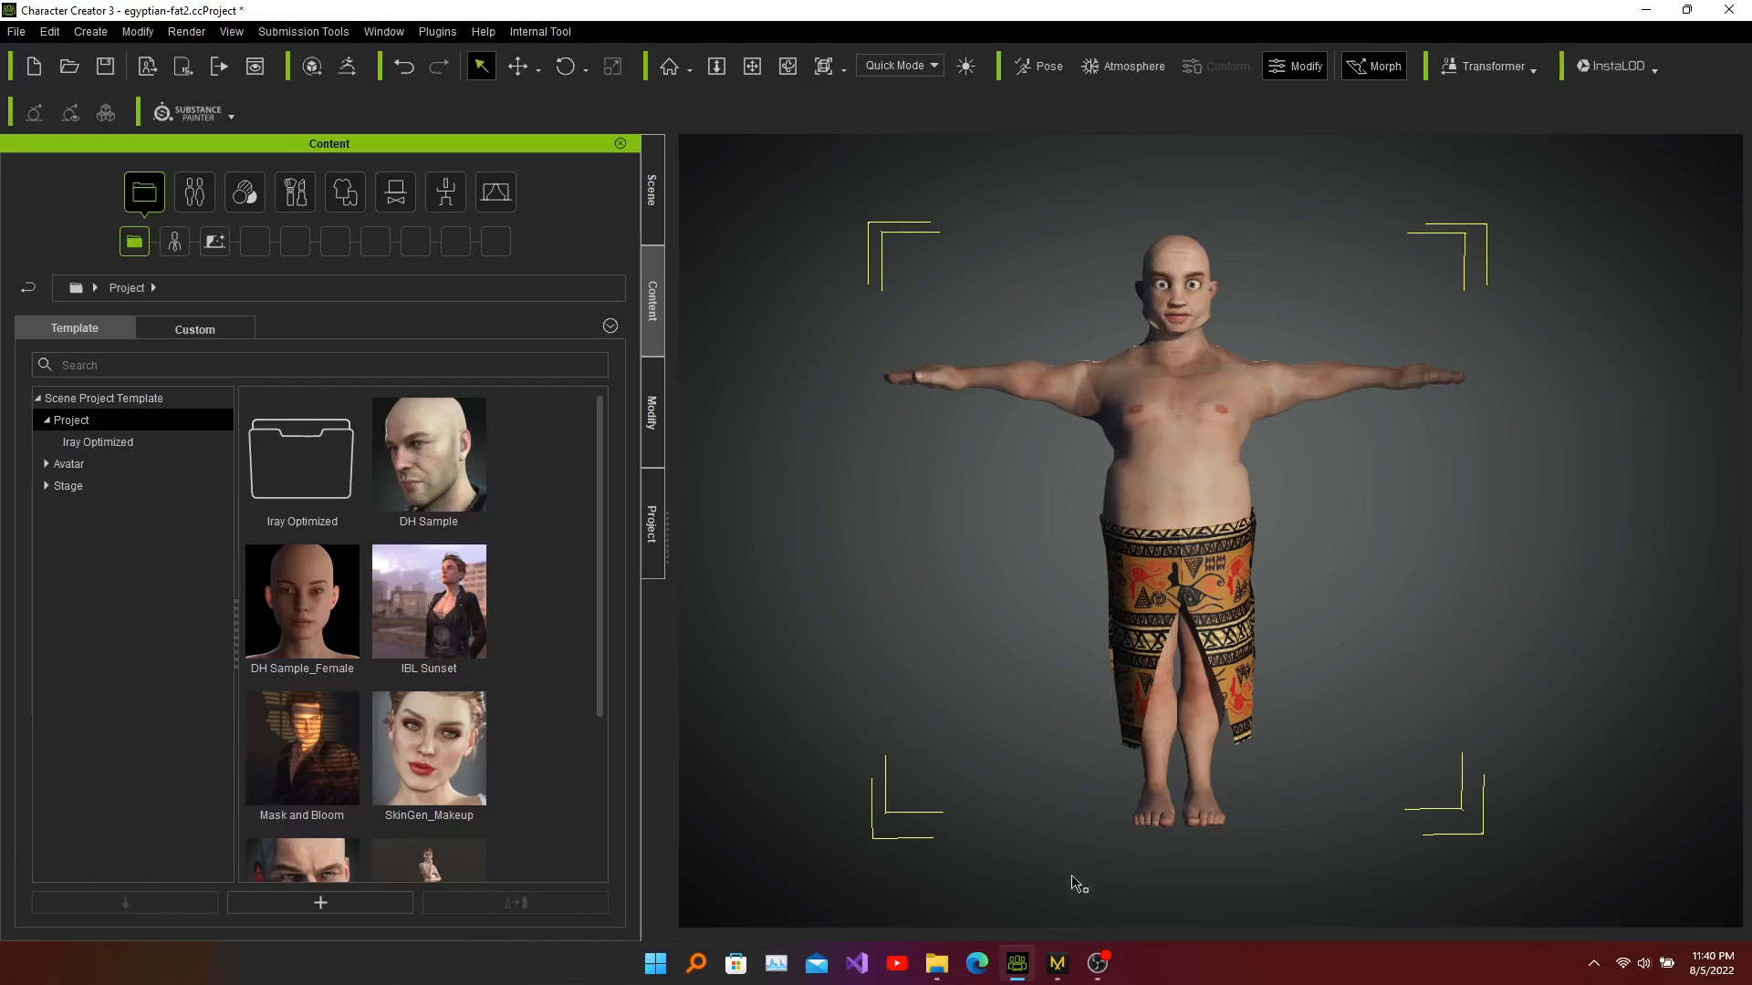
# Switch to Marvelous Designer to review the four shirt pattern pieces, and check the exported shirt files in the CC3 folder
pyautogui.click(1060, 960)
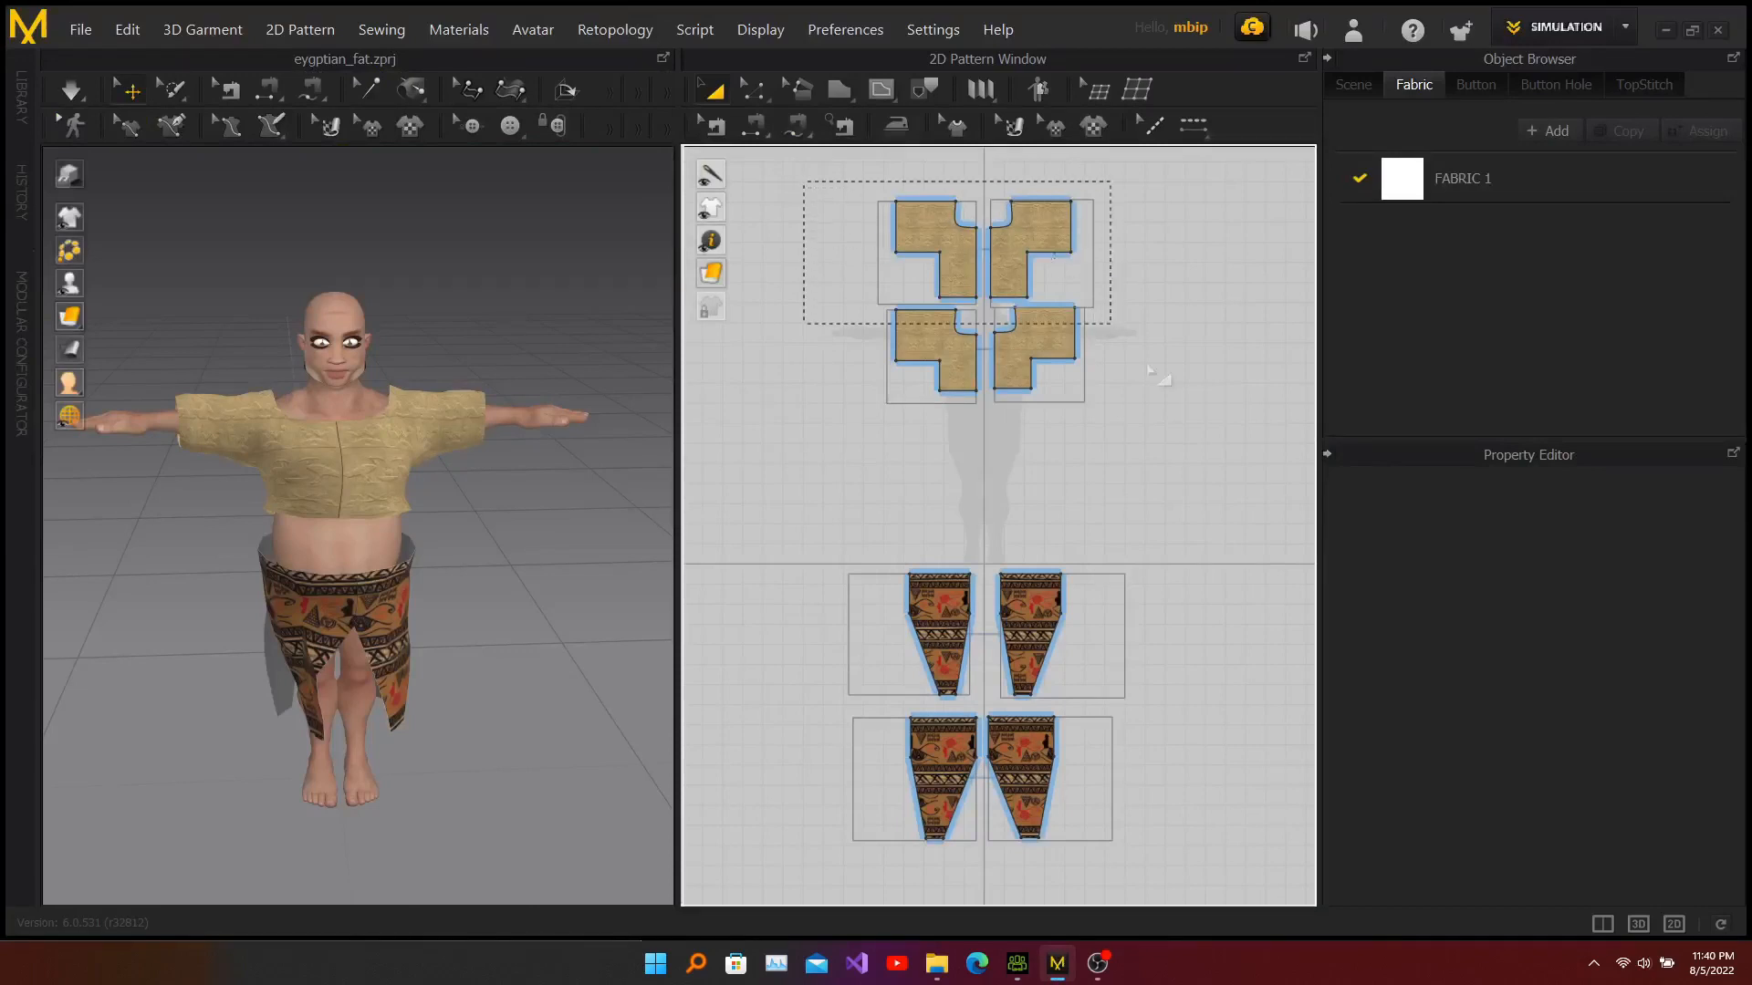
pyautogui.moveTo(1149, 369); pyautogui.dragTo(1168, 475)
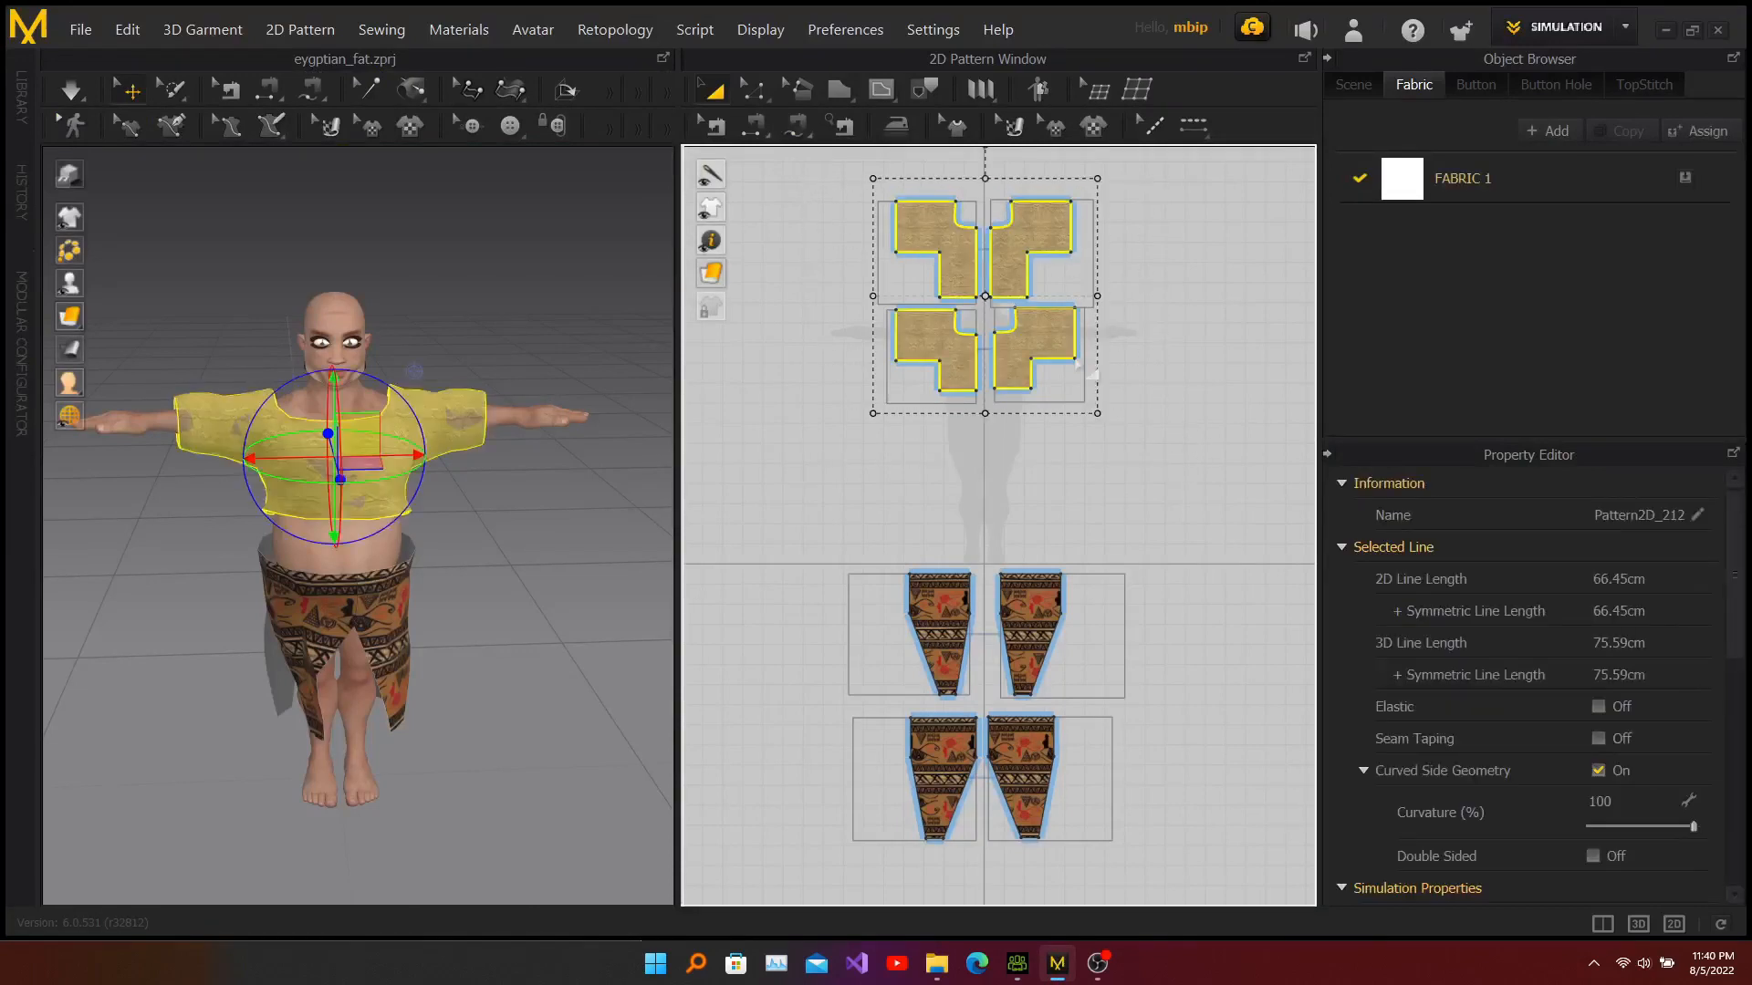
pyautogui.click(818, 470)
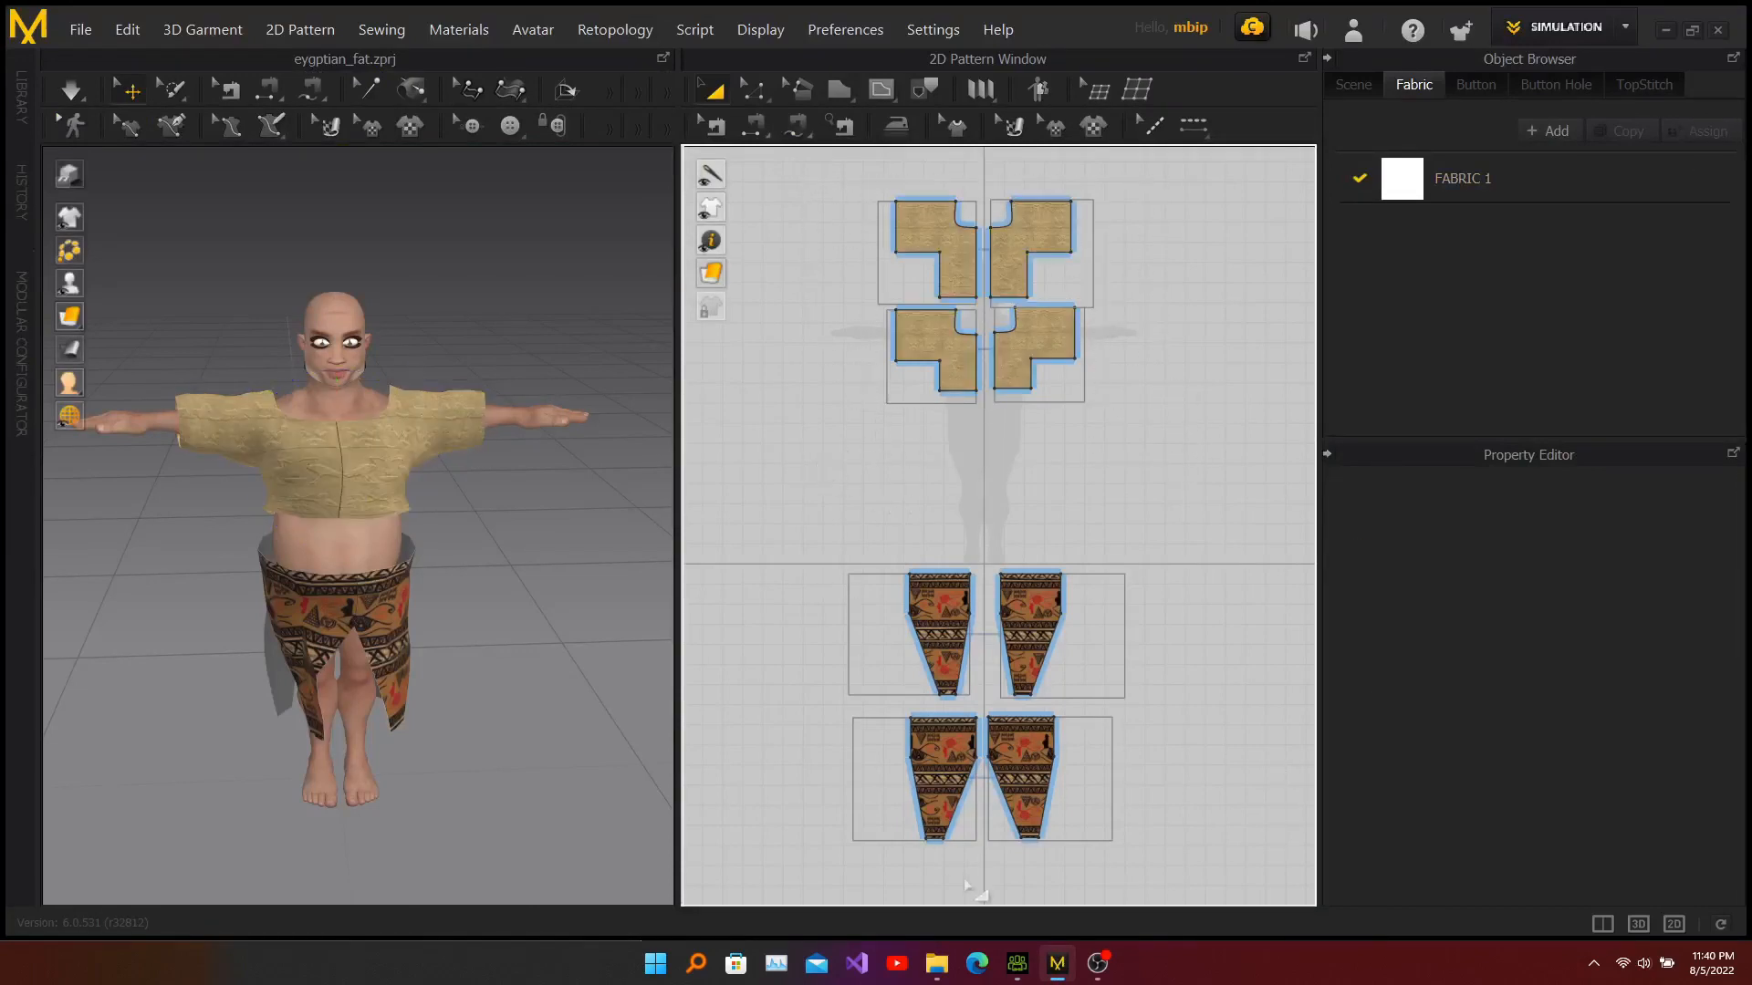
pyautogui.click(940, 969)
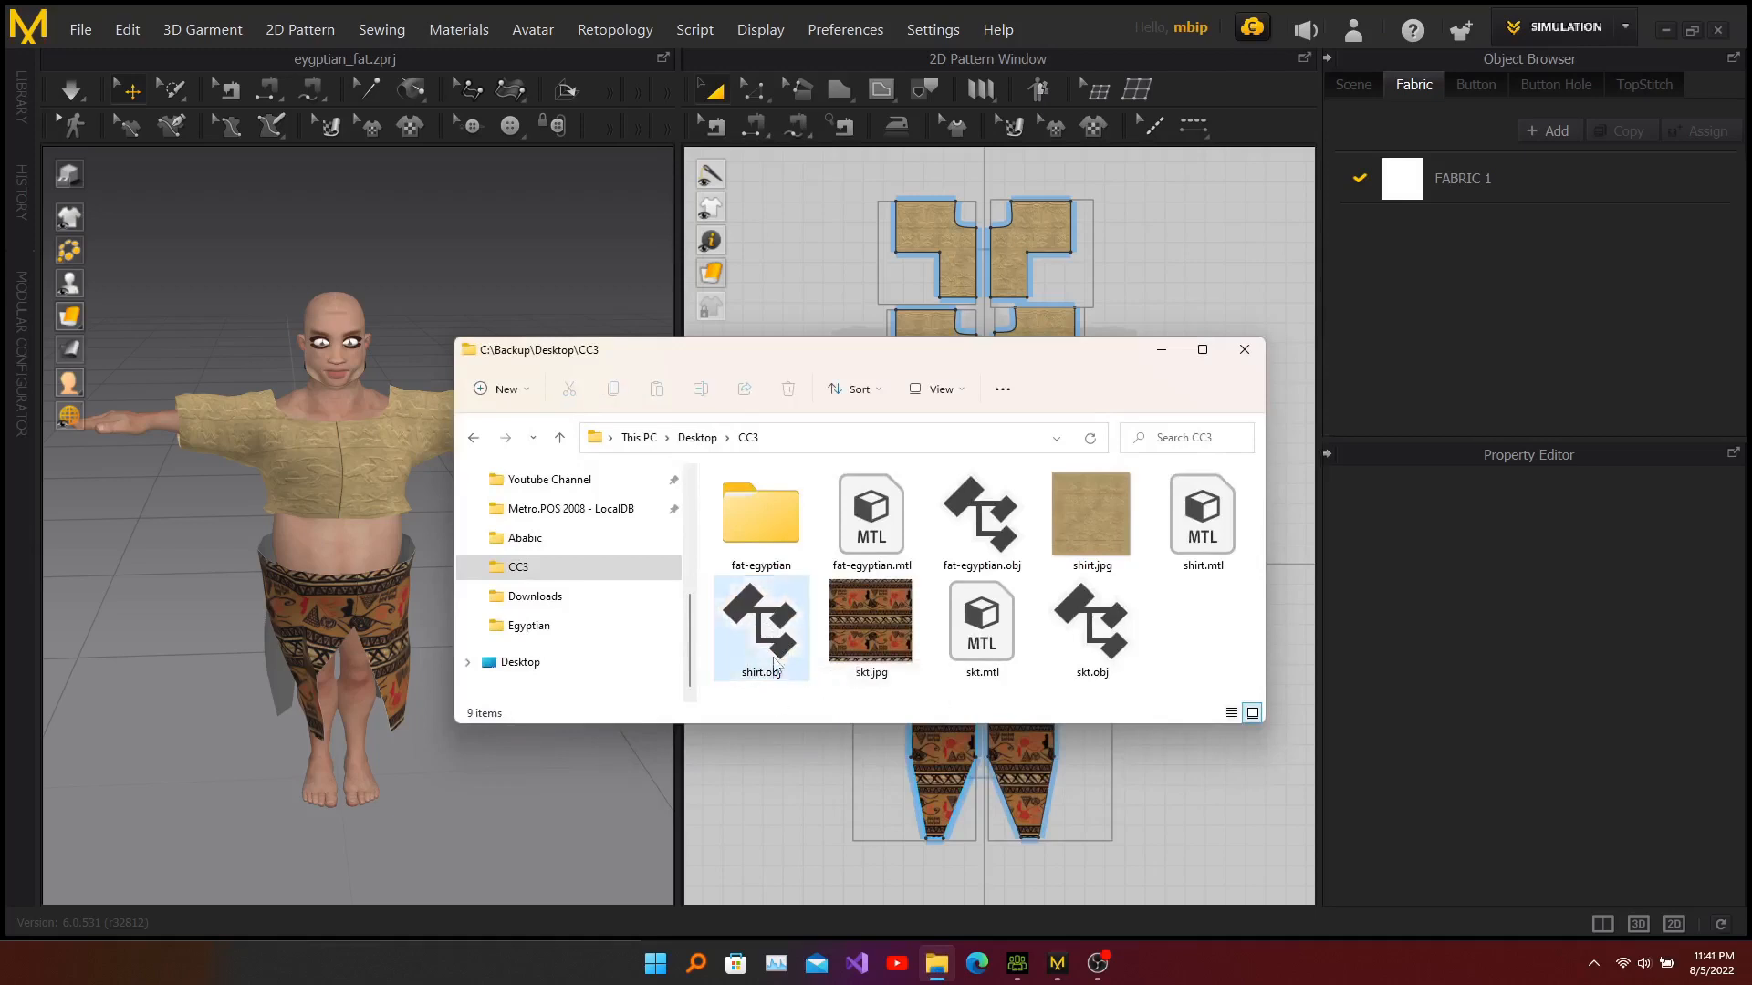
# Switch to Character Creator 3 and import shirt.obj from the CC3 folder as an accessory
pyautogui.click(1018, 965)
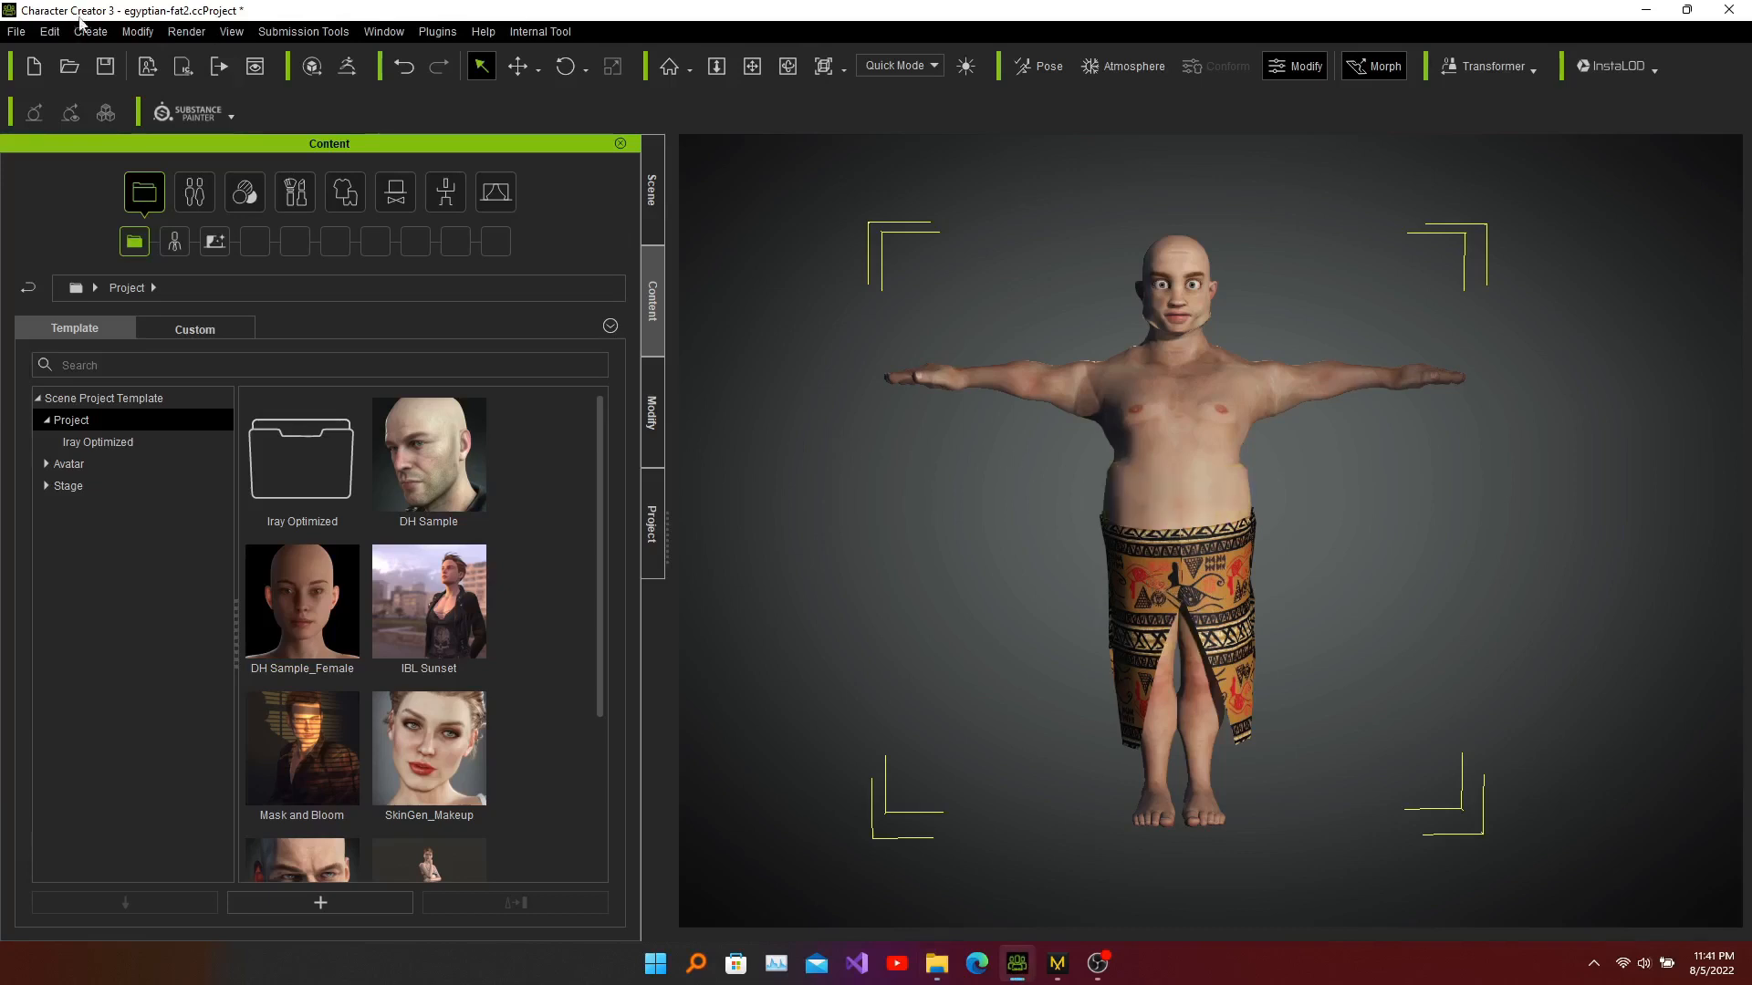
pyautogui.click(1001, 705)
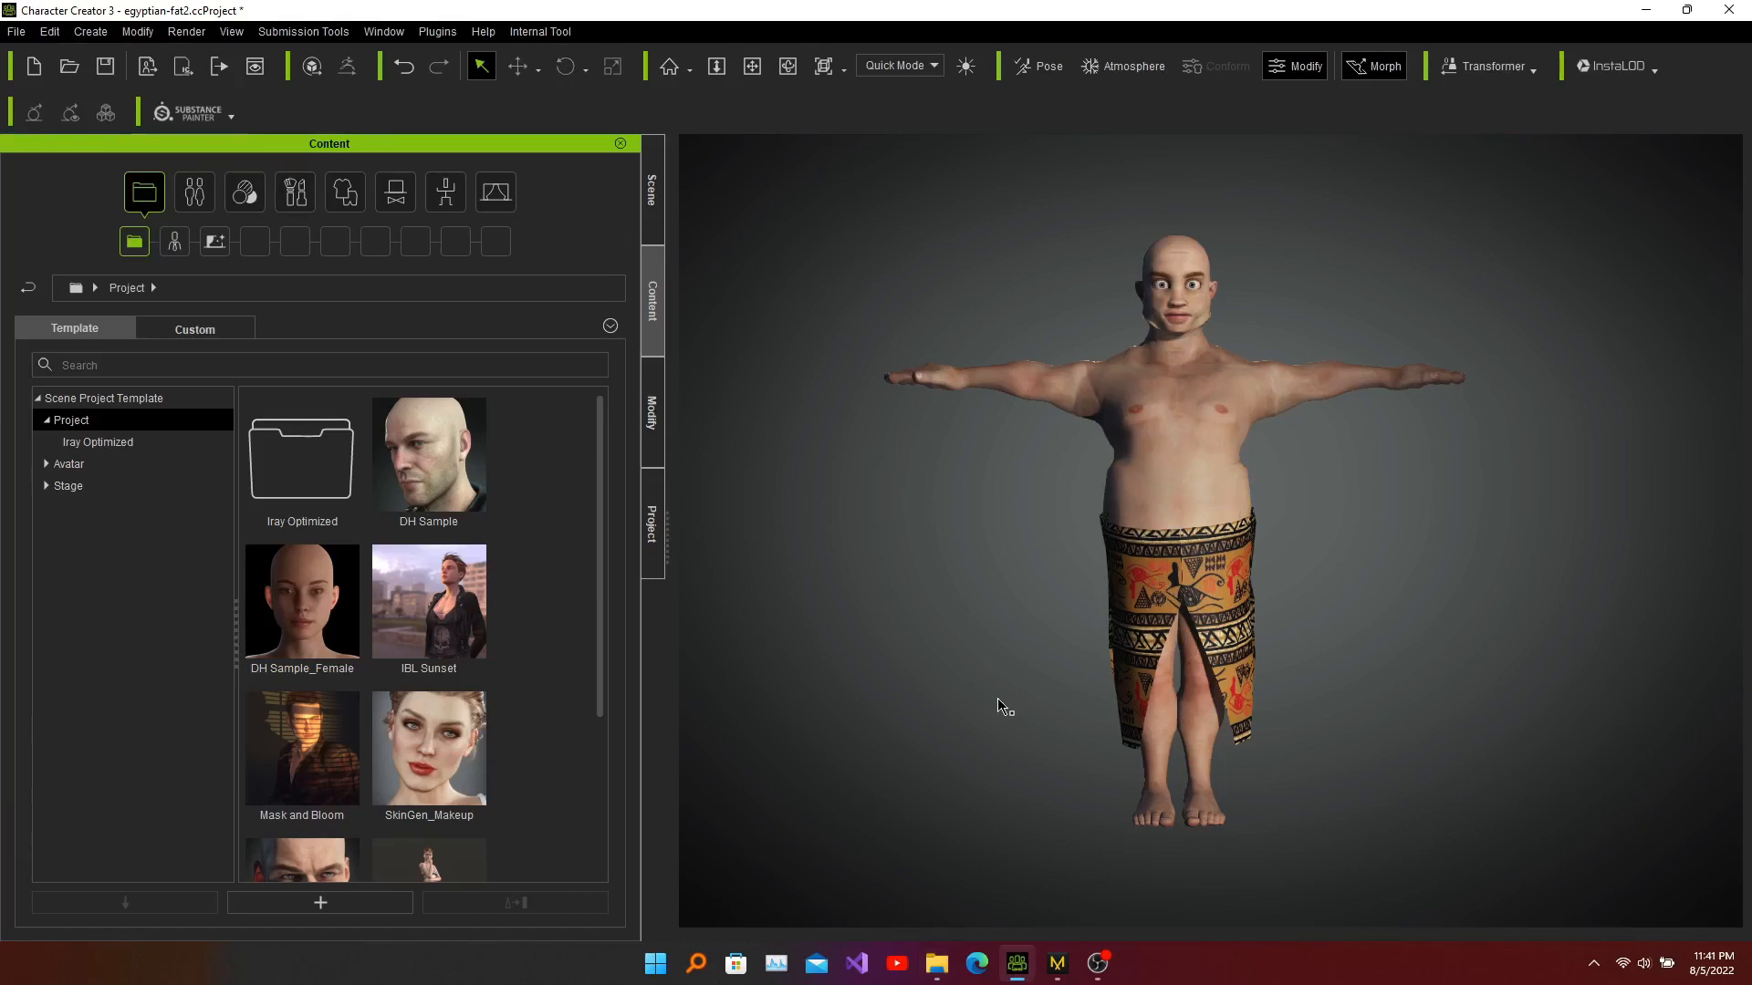
pyautogui.click(86, 33)
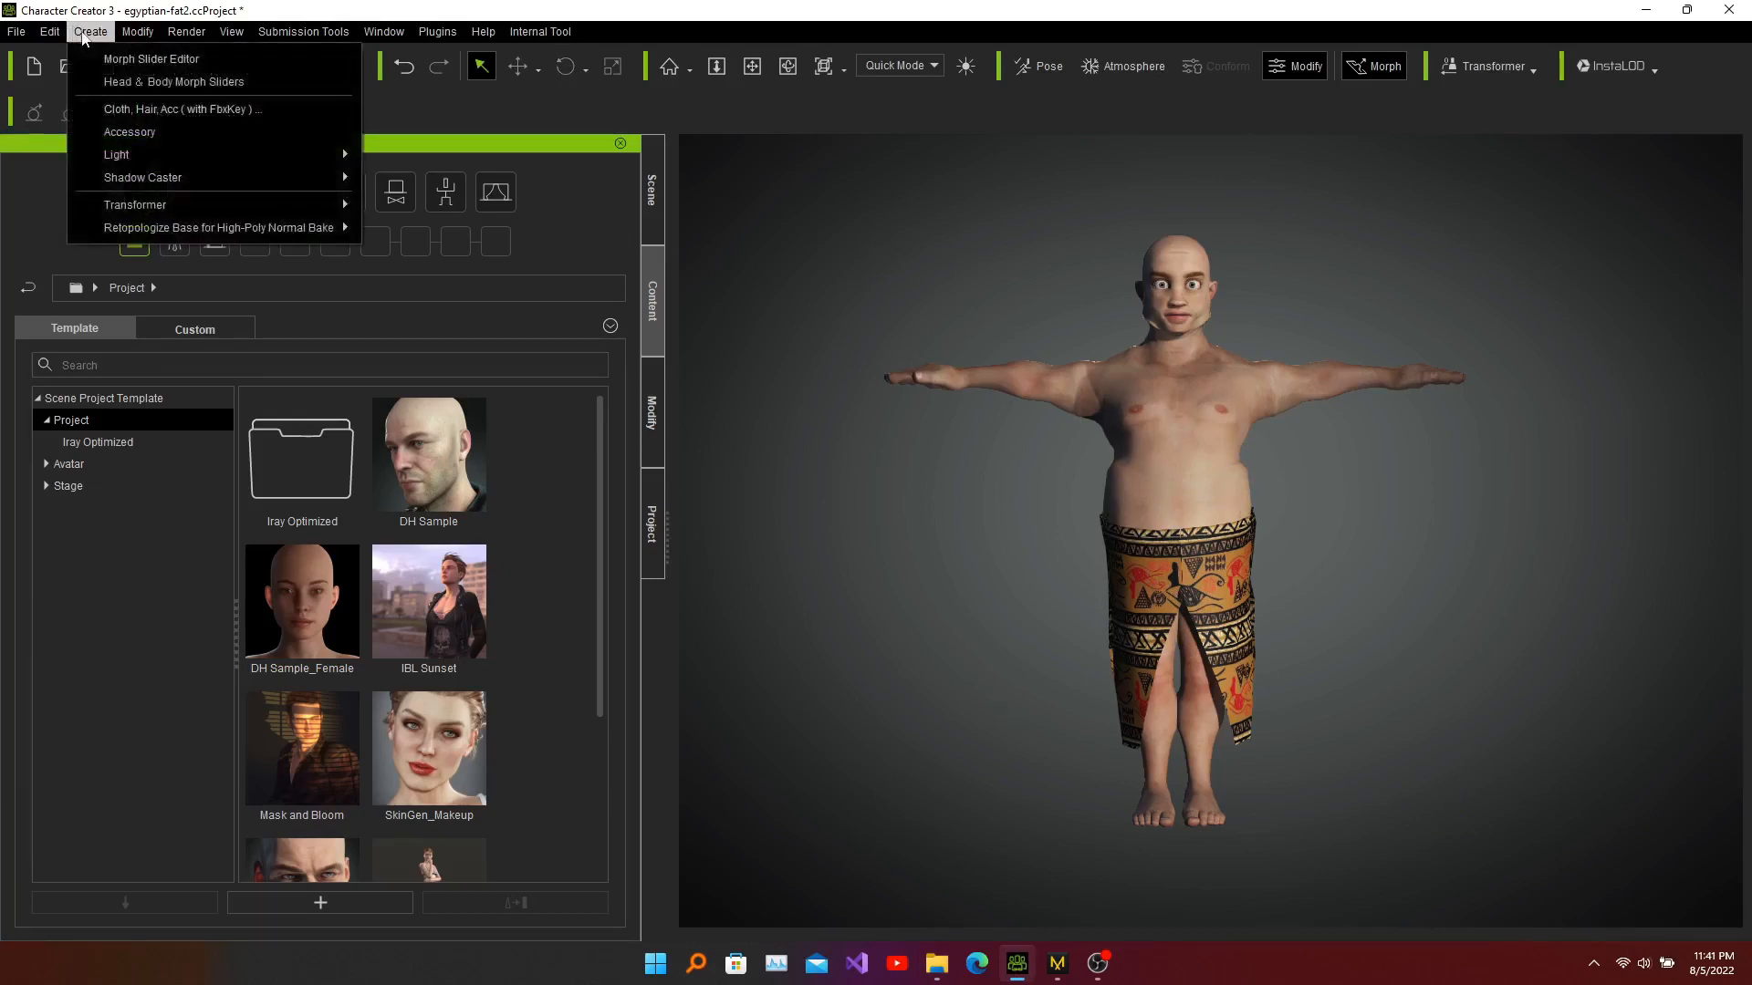
pyautogui.click(187, 136)
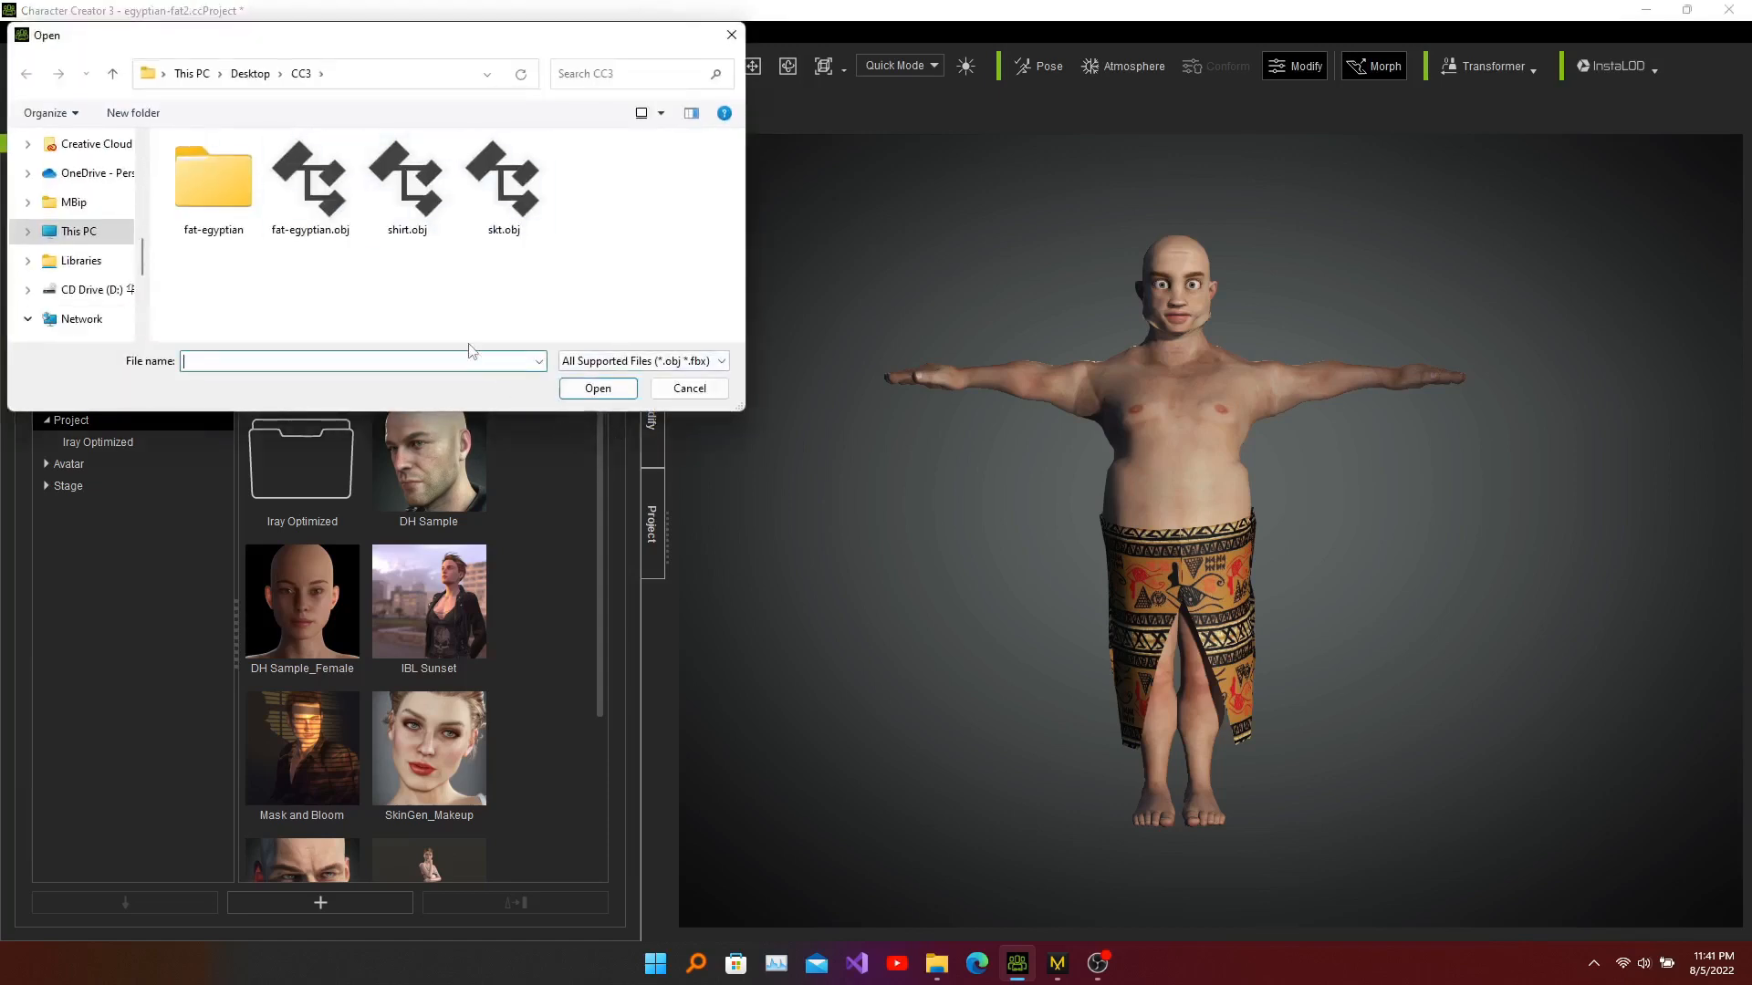
pyautogui.click(417, 199)
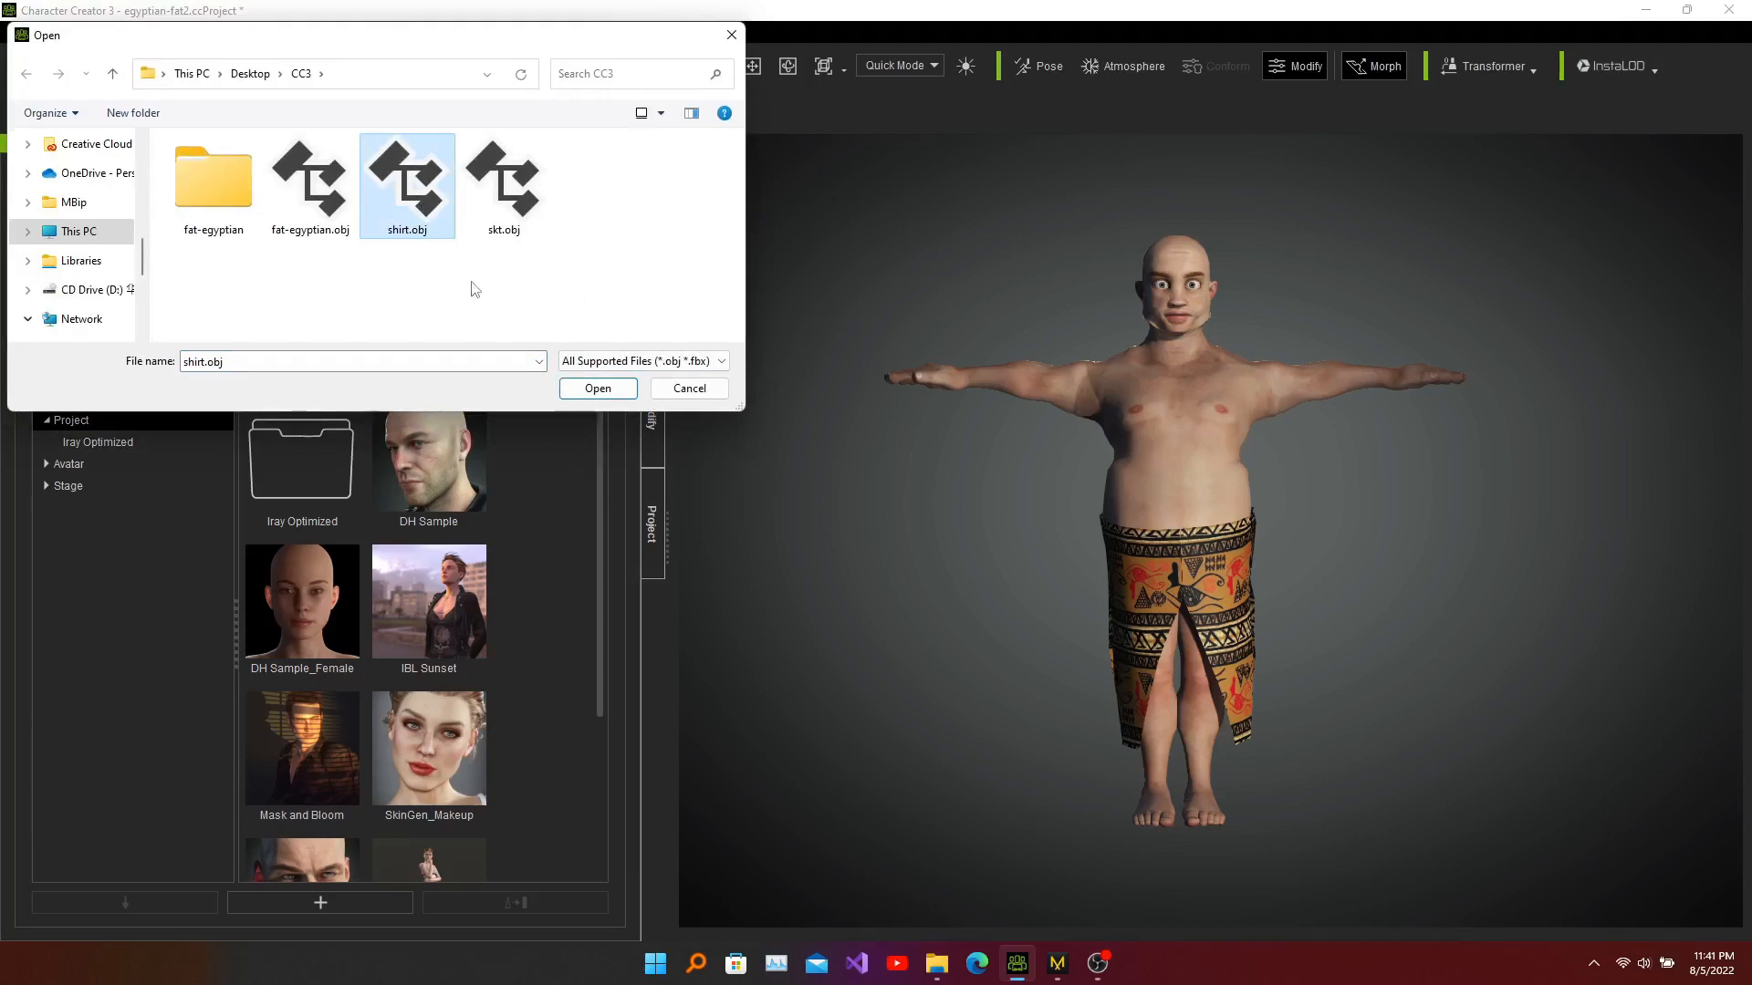
pyautogui.click(600, 389)
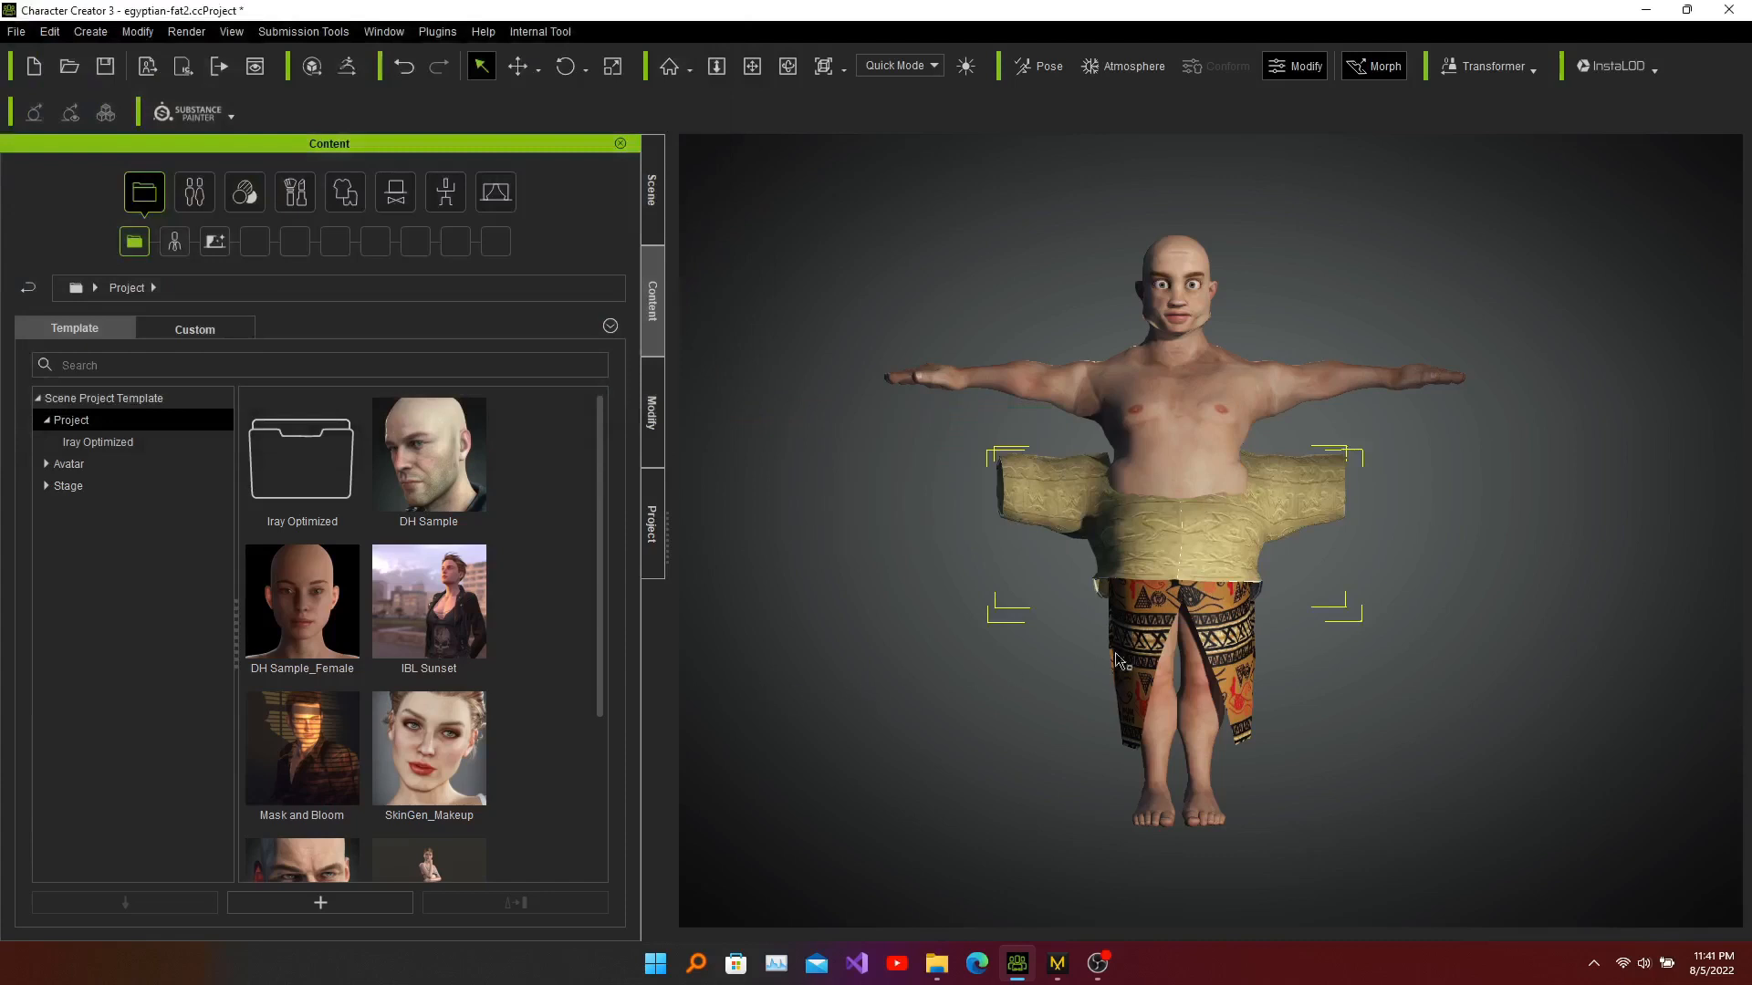
# Scale the imported shirt to 86 in X, 86 in Y and 90 in Z
pyautogui.moveTo(1533, 598); pyautogui.dragTo(1518, 634, button='right')
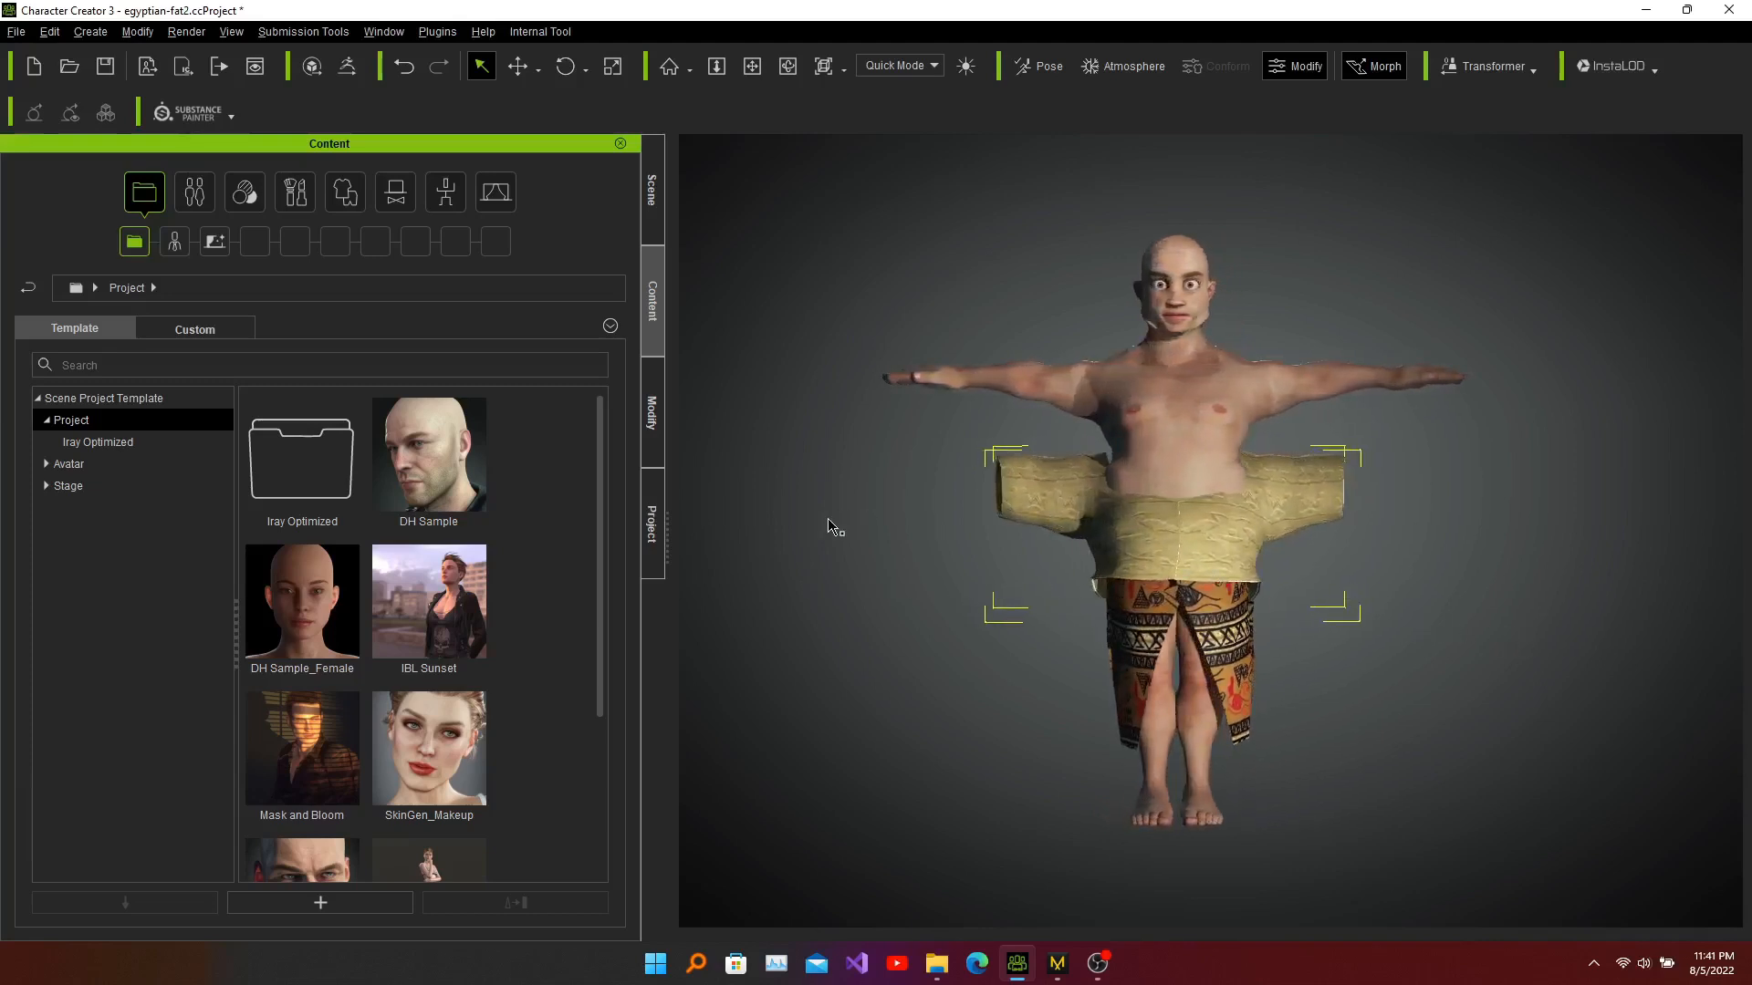
pyautogui.moveTo(830, 529); pyautogui.dragTo(1497, 587, button='right')
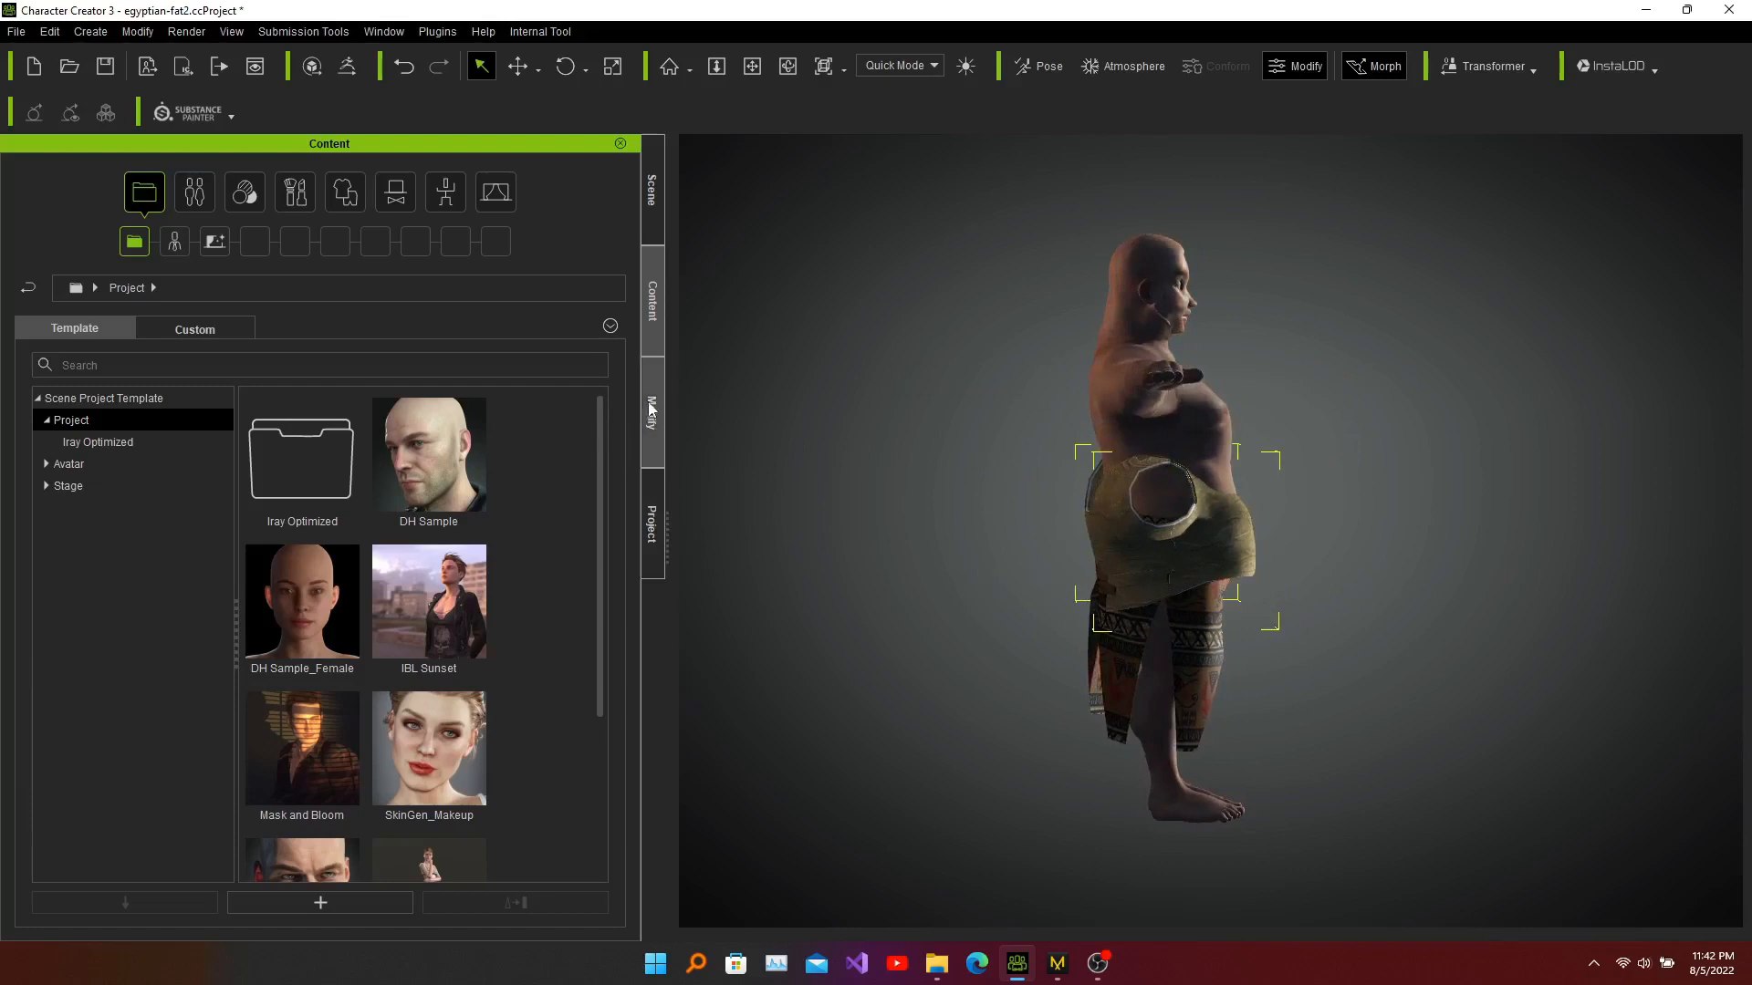
pyautogui.click(650, 410)
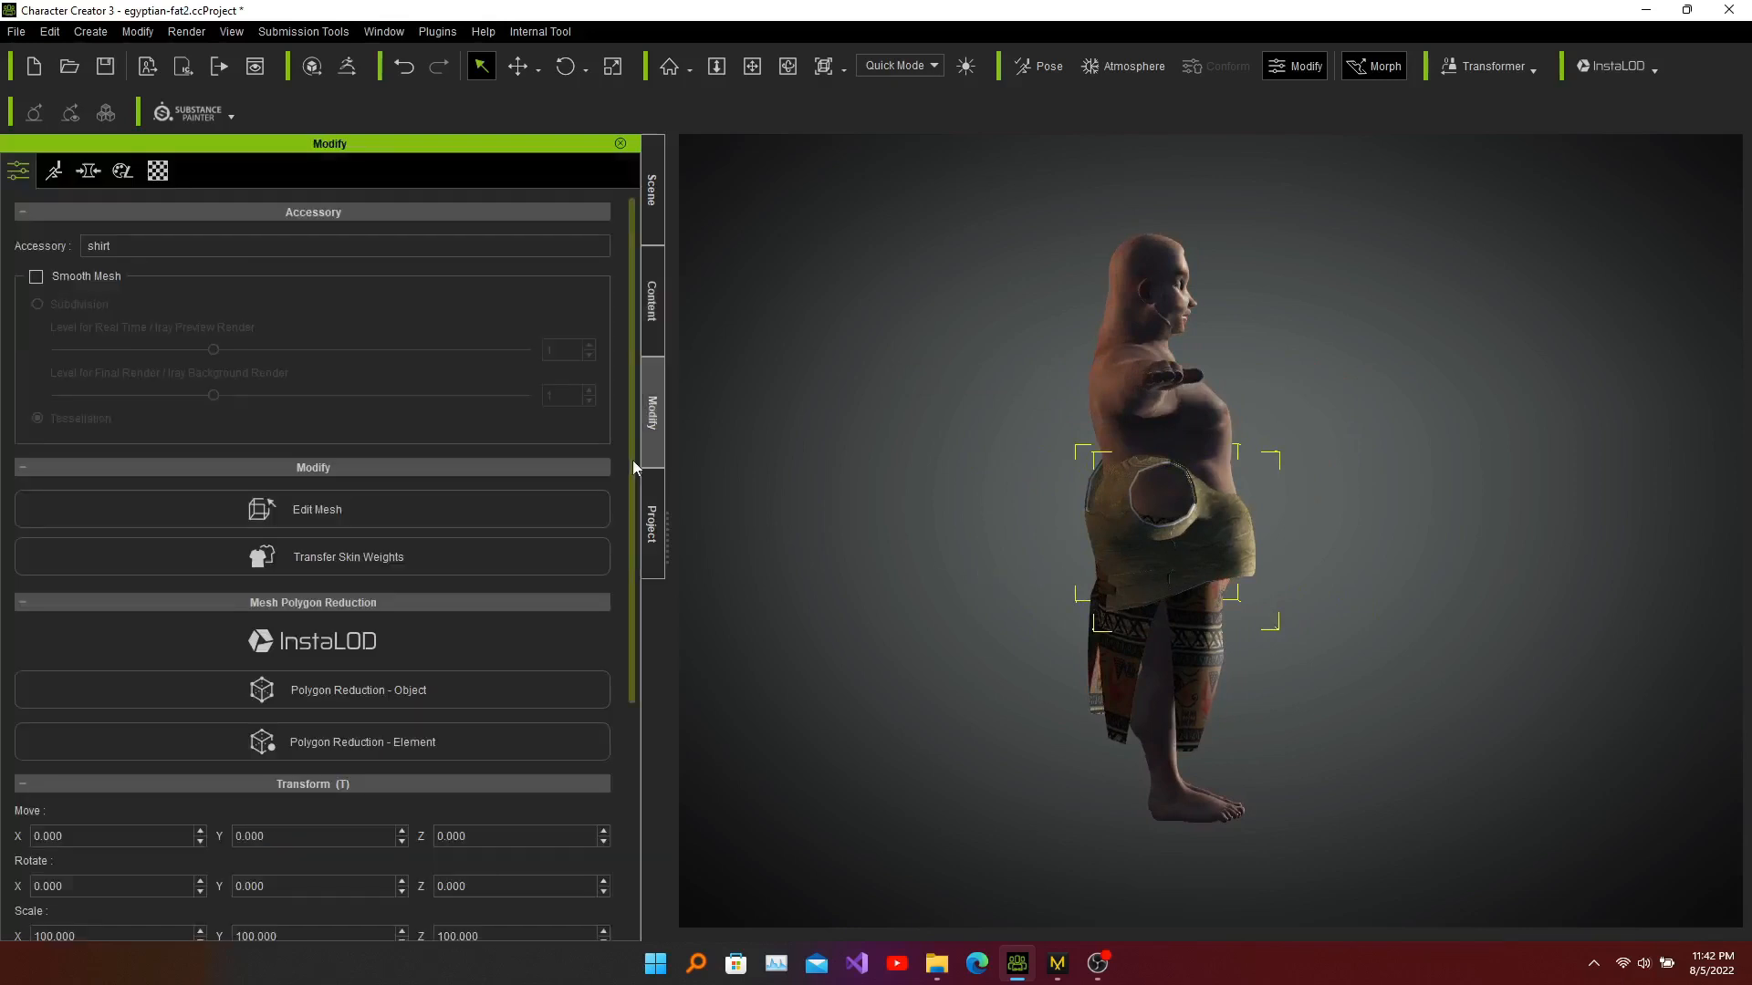
pyautogui.moveTo(636, 467); pyautogui.dragTo(620, 698)
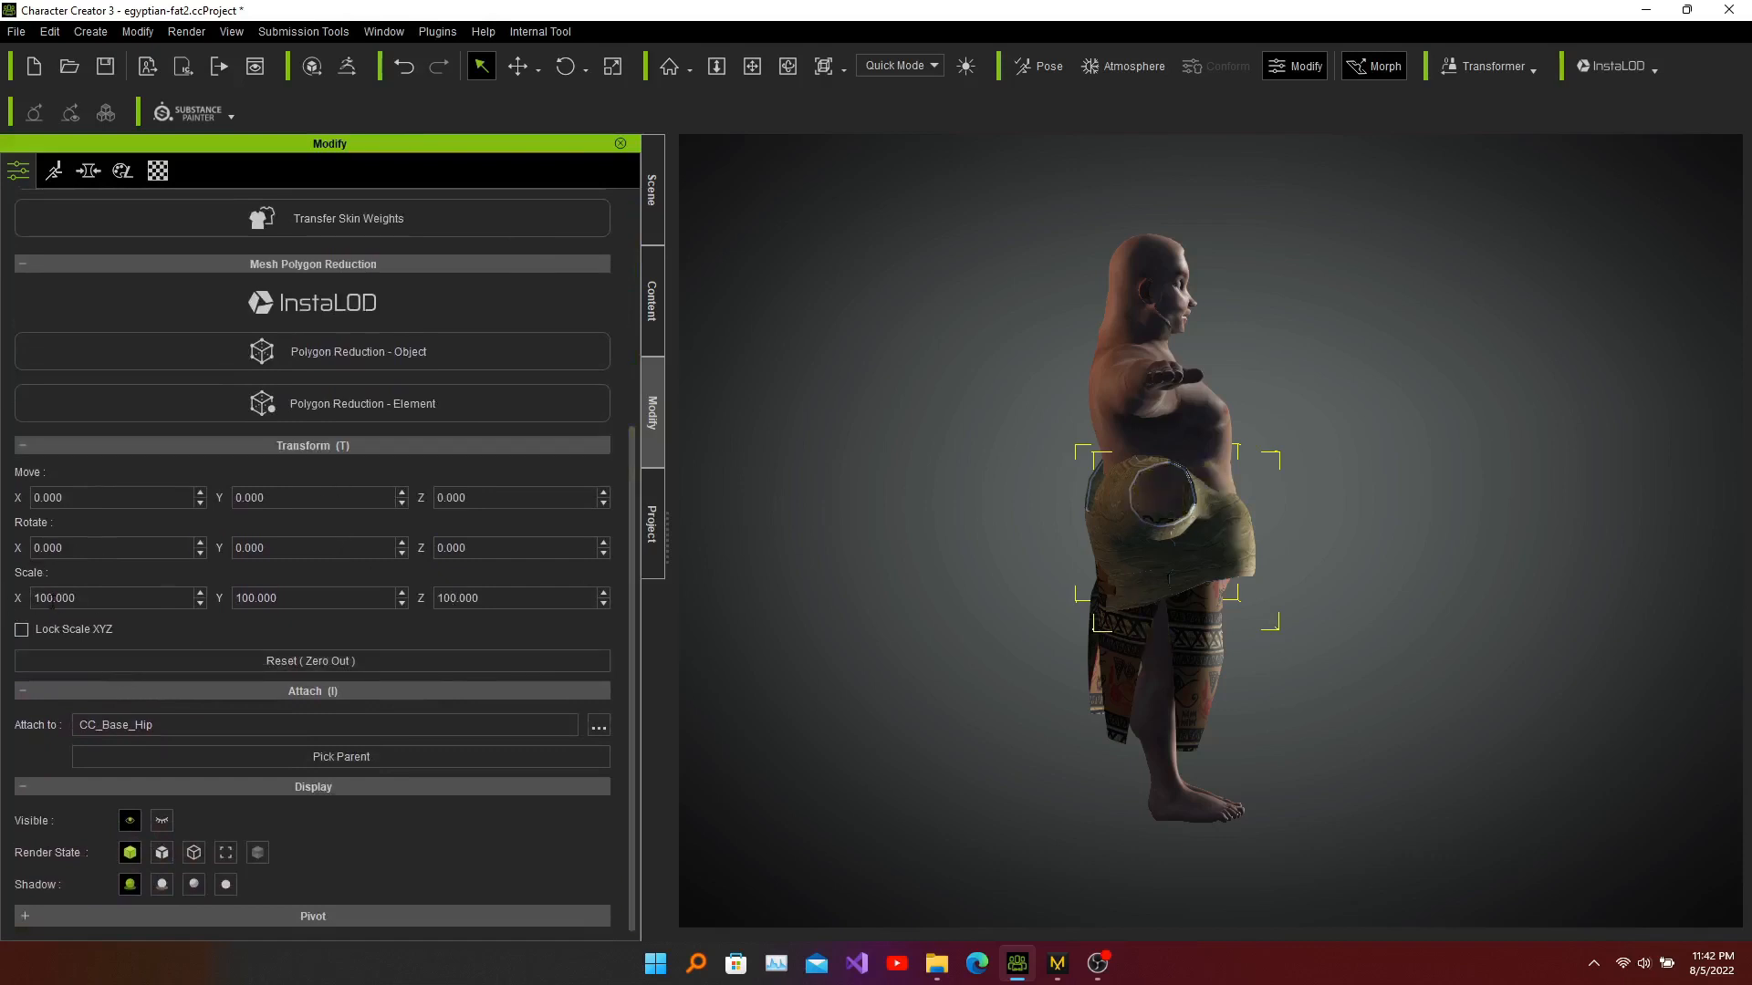
pyautogui.moveTo(52, 599); pyautogui.dragTo(4, 609)
pyautogui.write('86')
pyautogui.press('Tab')
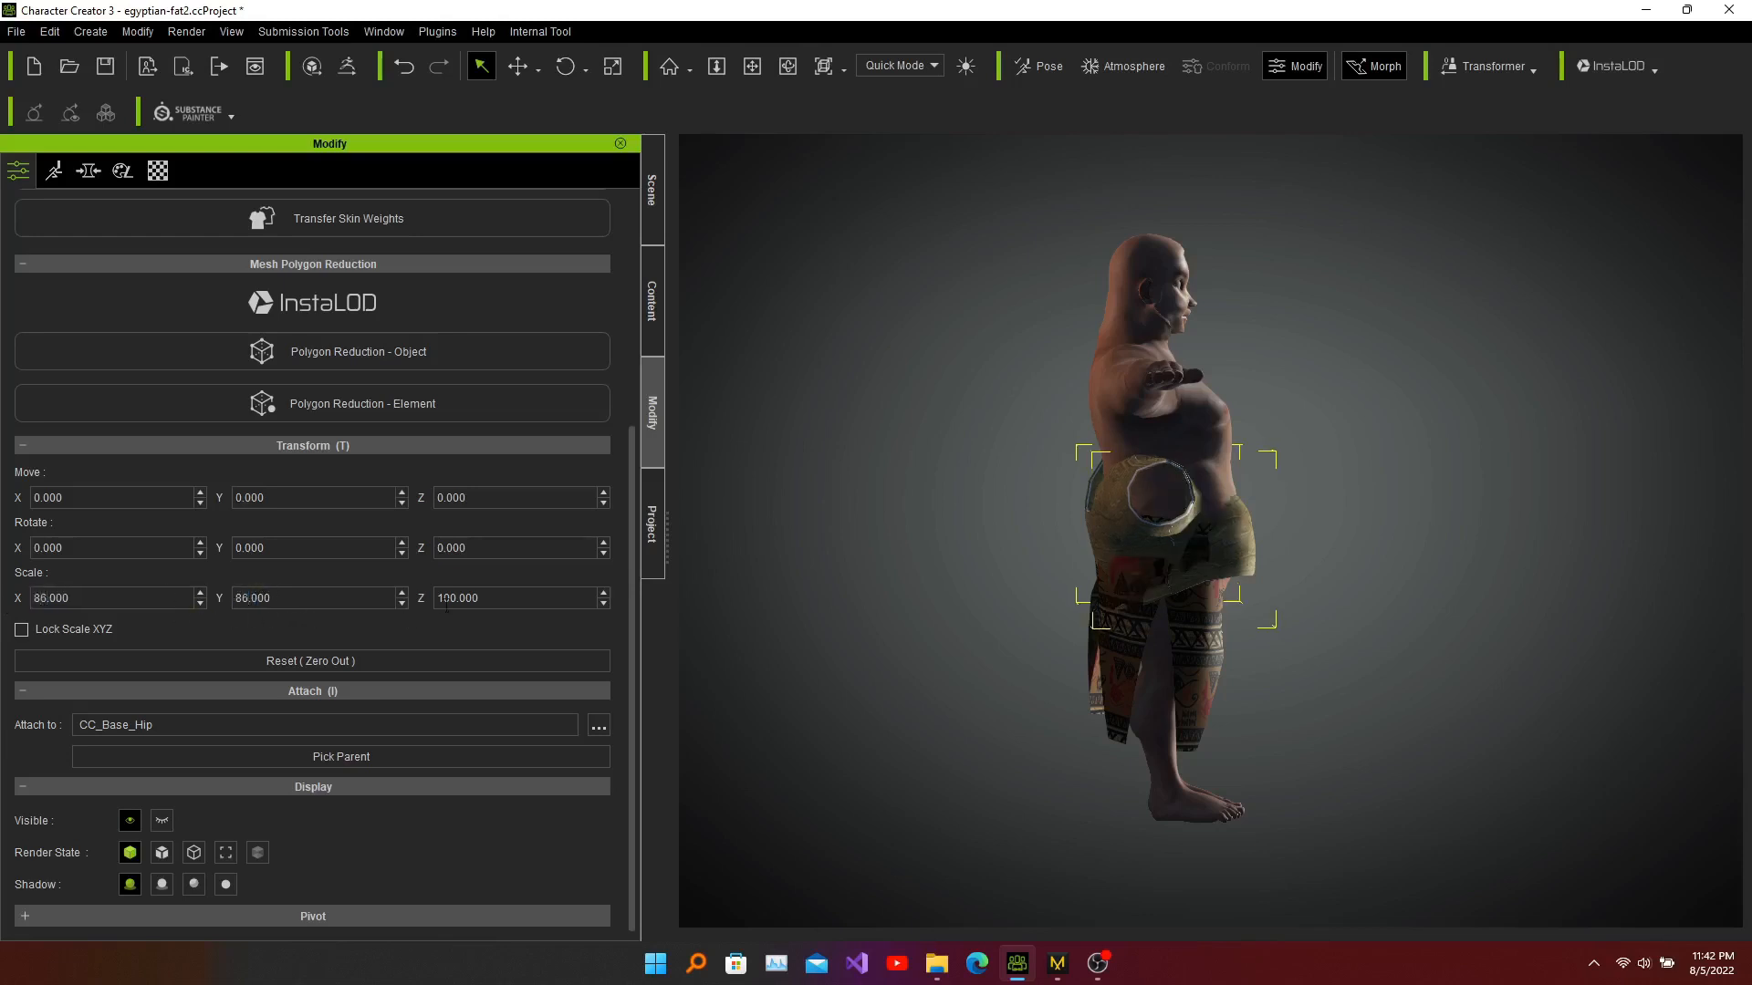
pyautogui.write('86')
pyautogui.press('Tab')
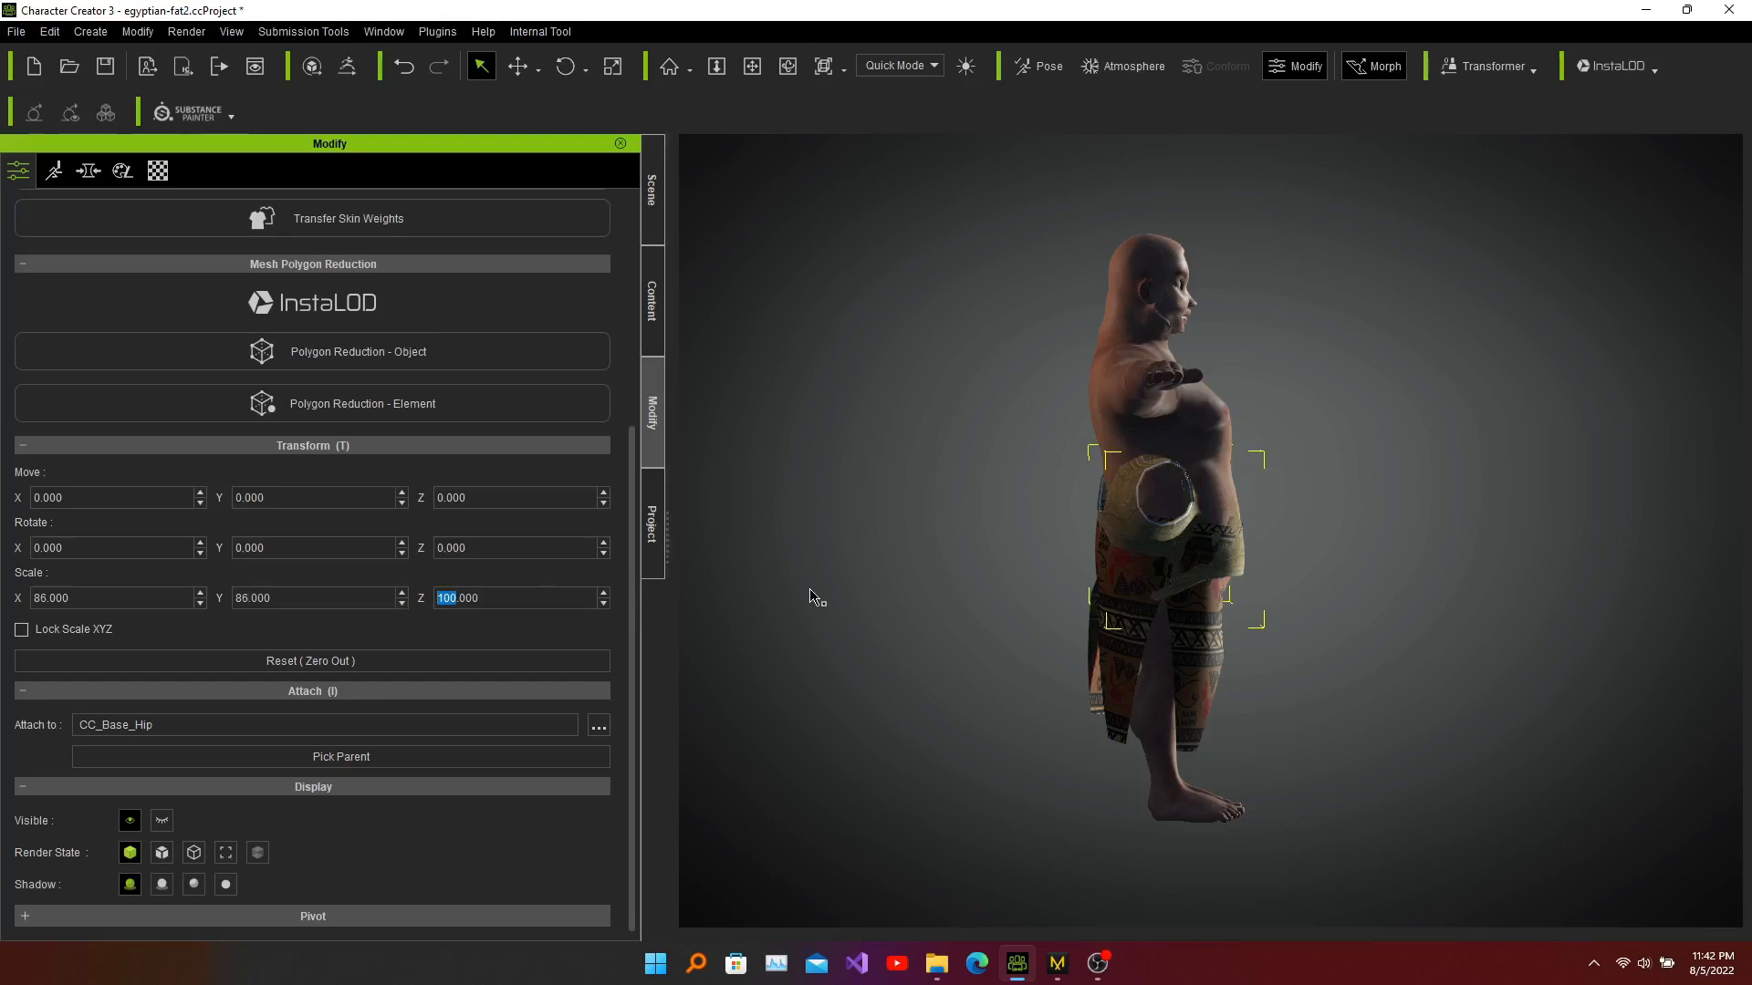
pyautogui.write('90')
# Position the shirt on the character's torso by setting its move values to Y 38 and Z -5
pyautogui.click(300, 498)
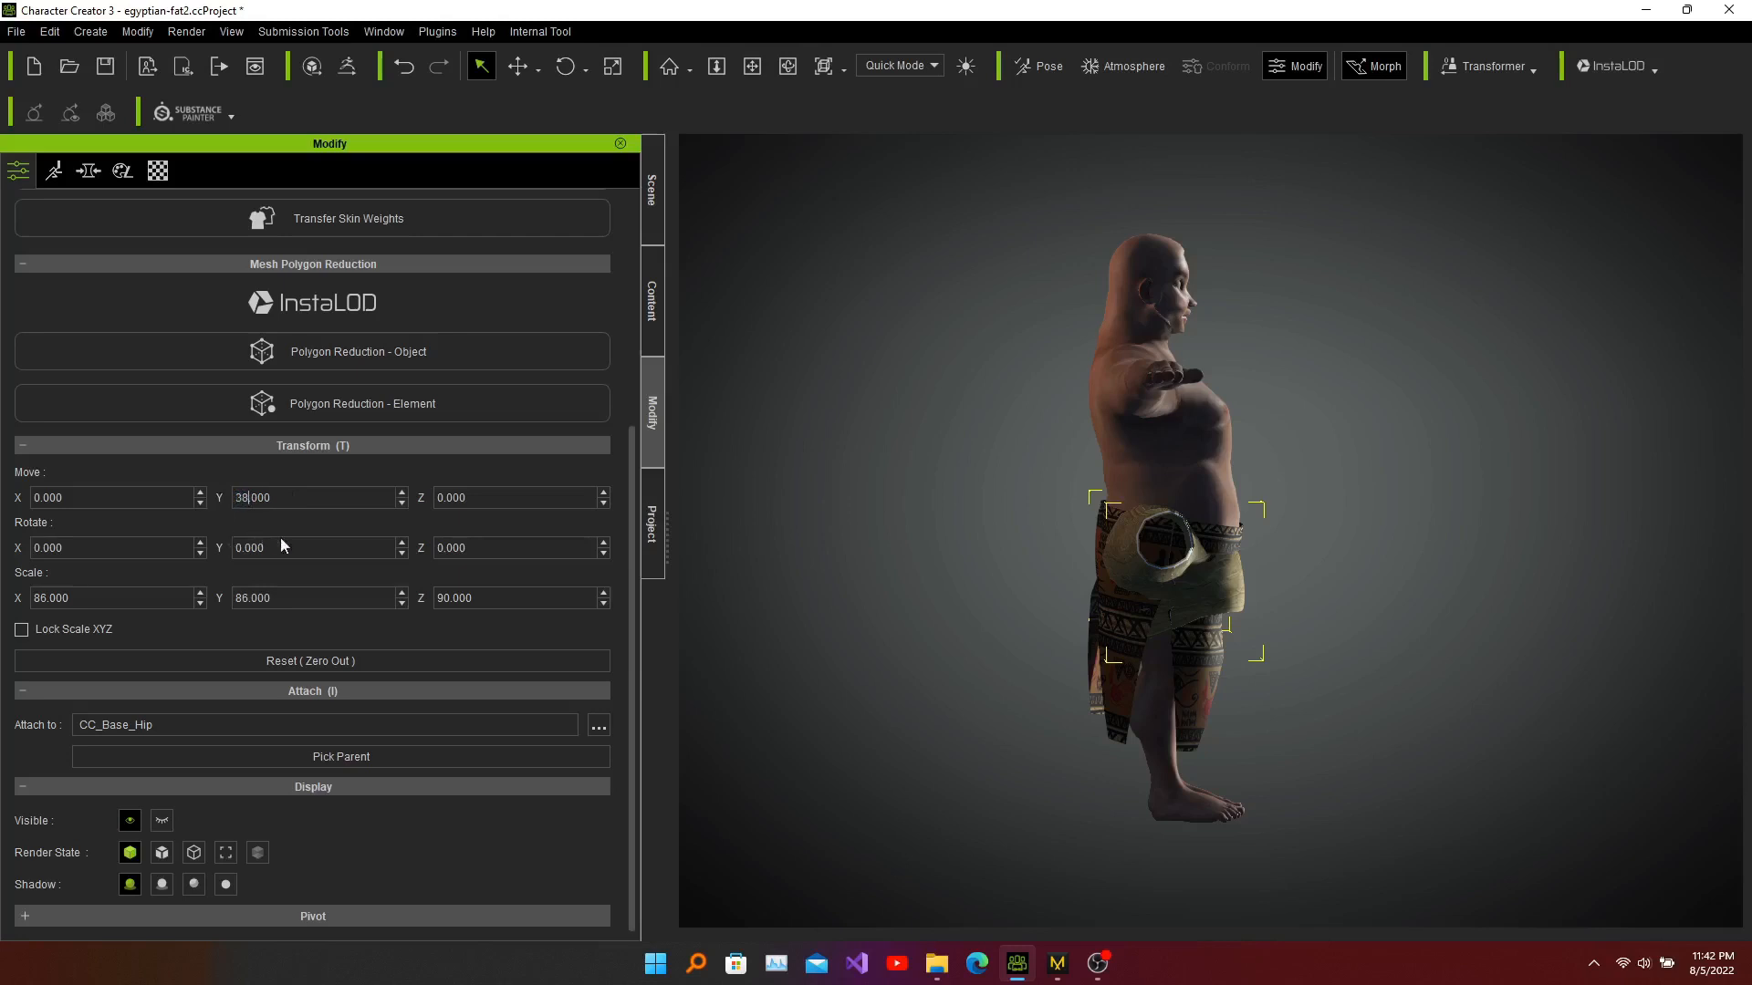
pyautogui.click(305, 552)
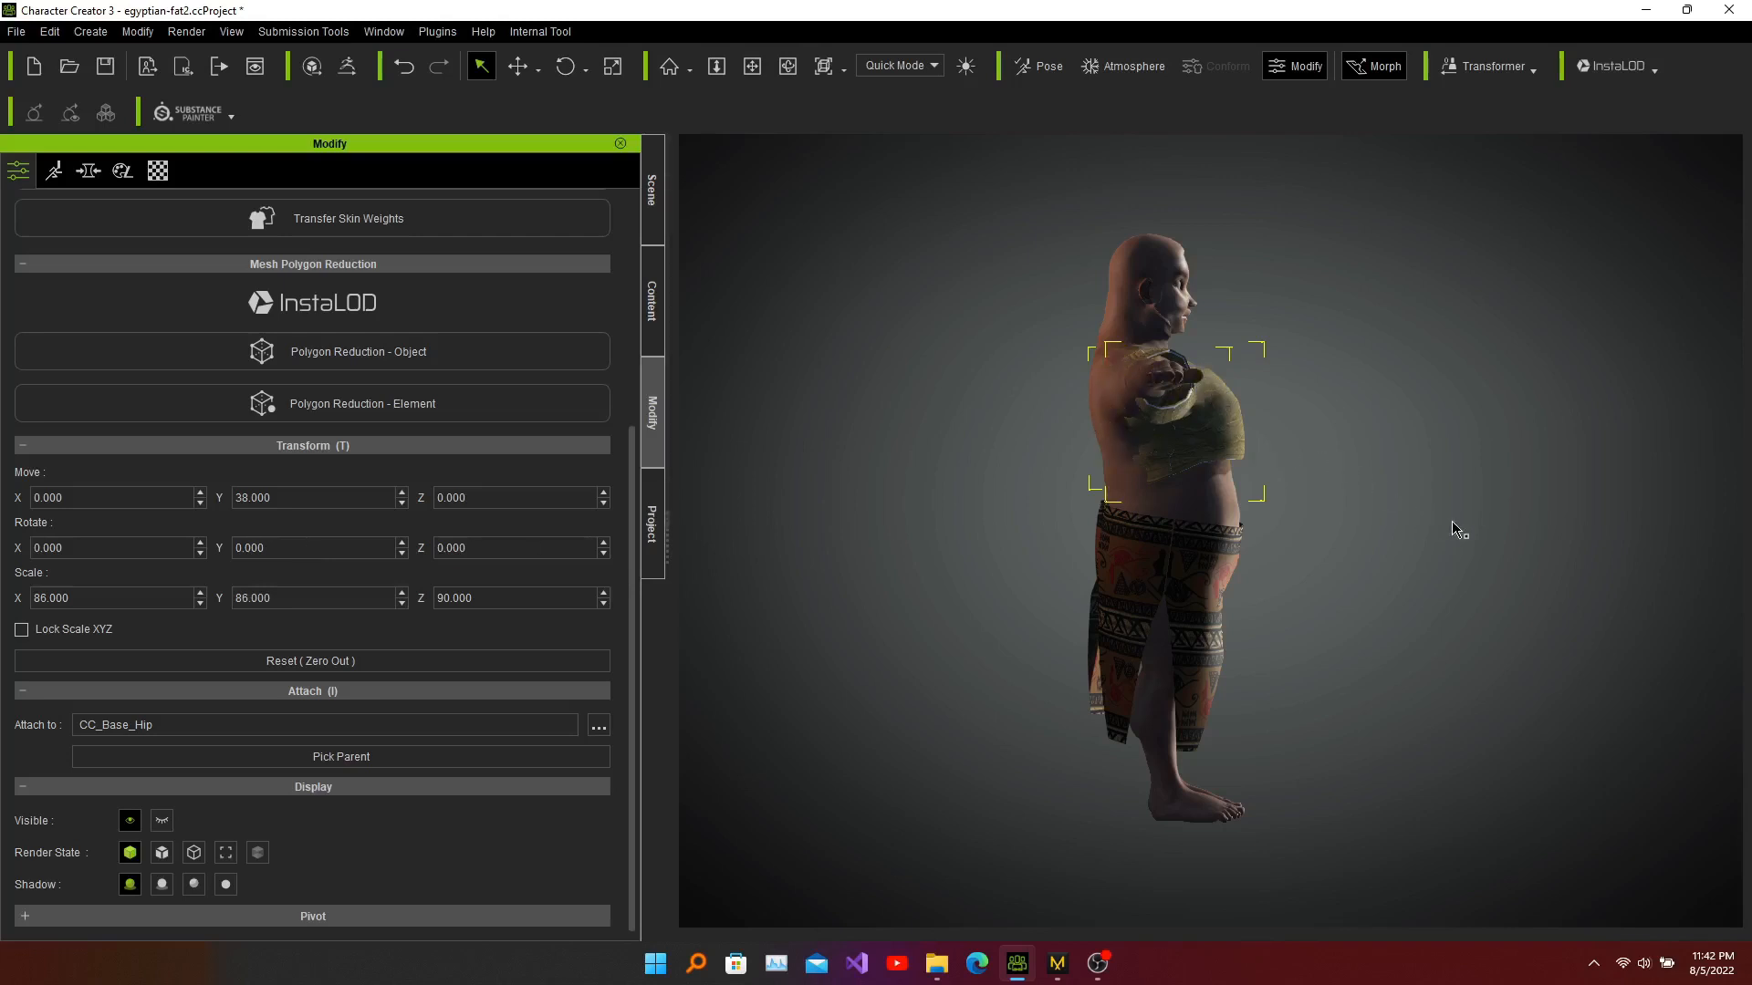
pyautogui.keyDown('alt'); pyautogui.moveTo(1588, 534); pyautogui.dragTo(1415, 500); pyautogui.keyUp('alt')
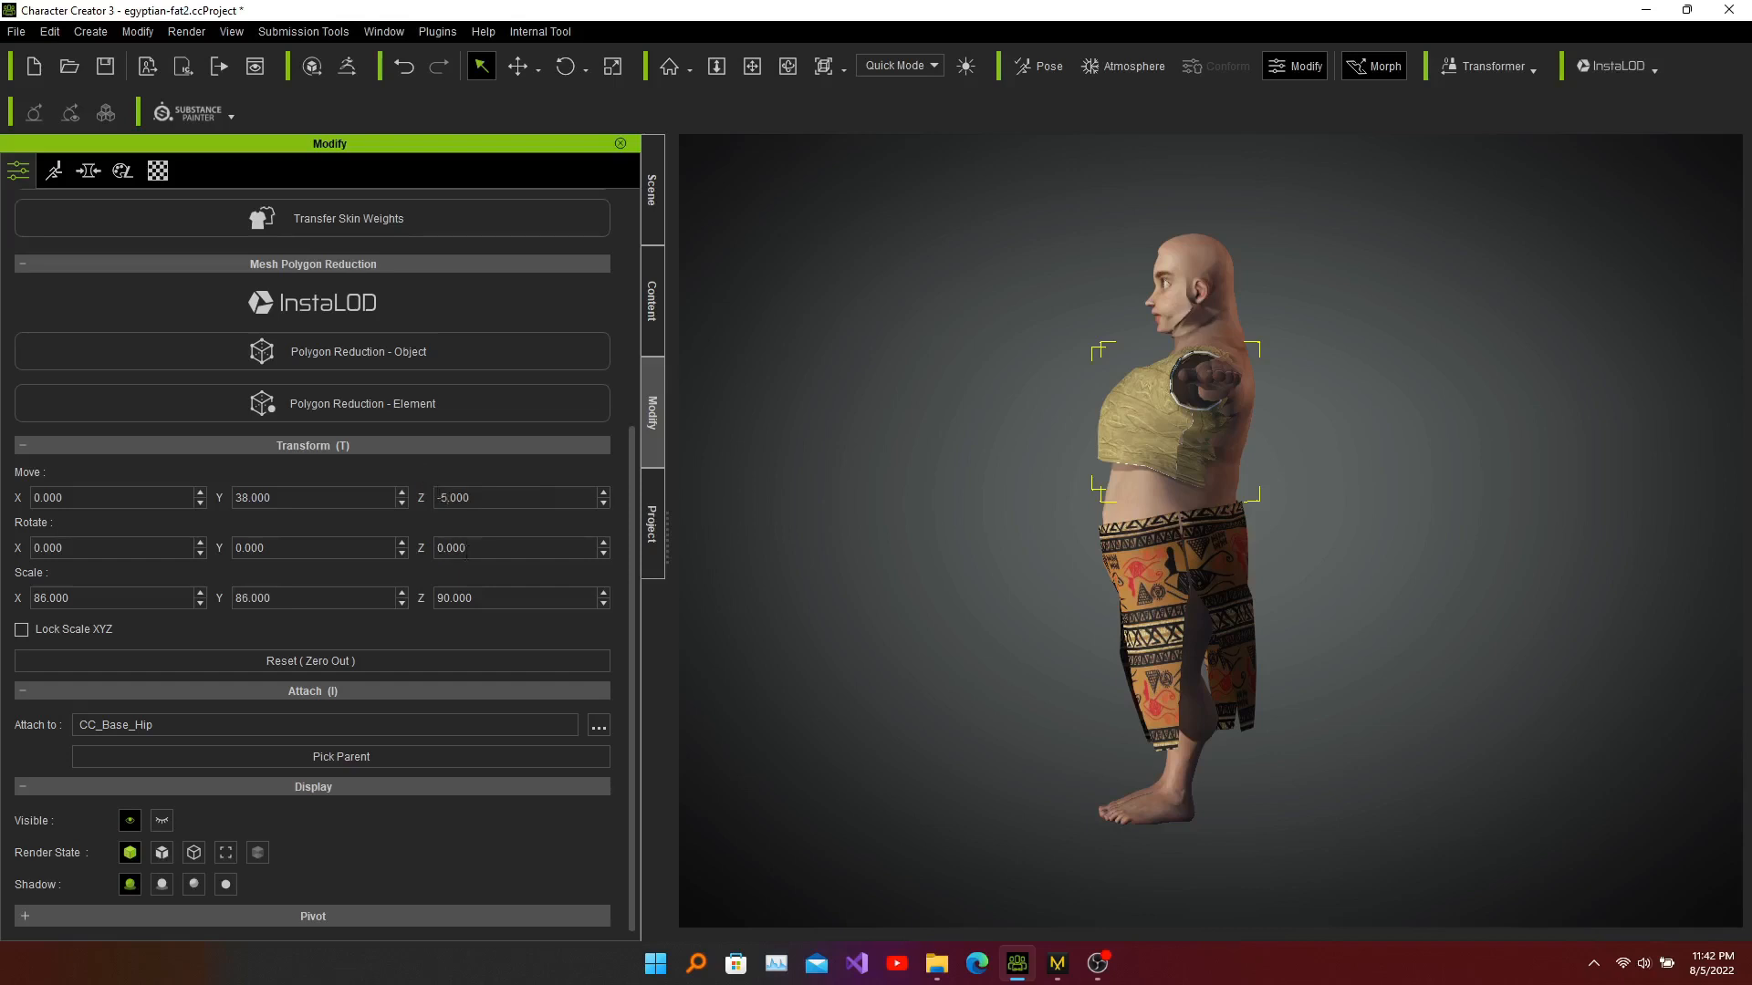
pyautogui.click(483, 549)
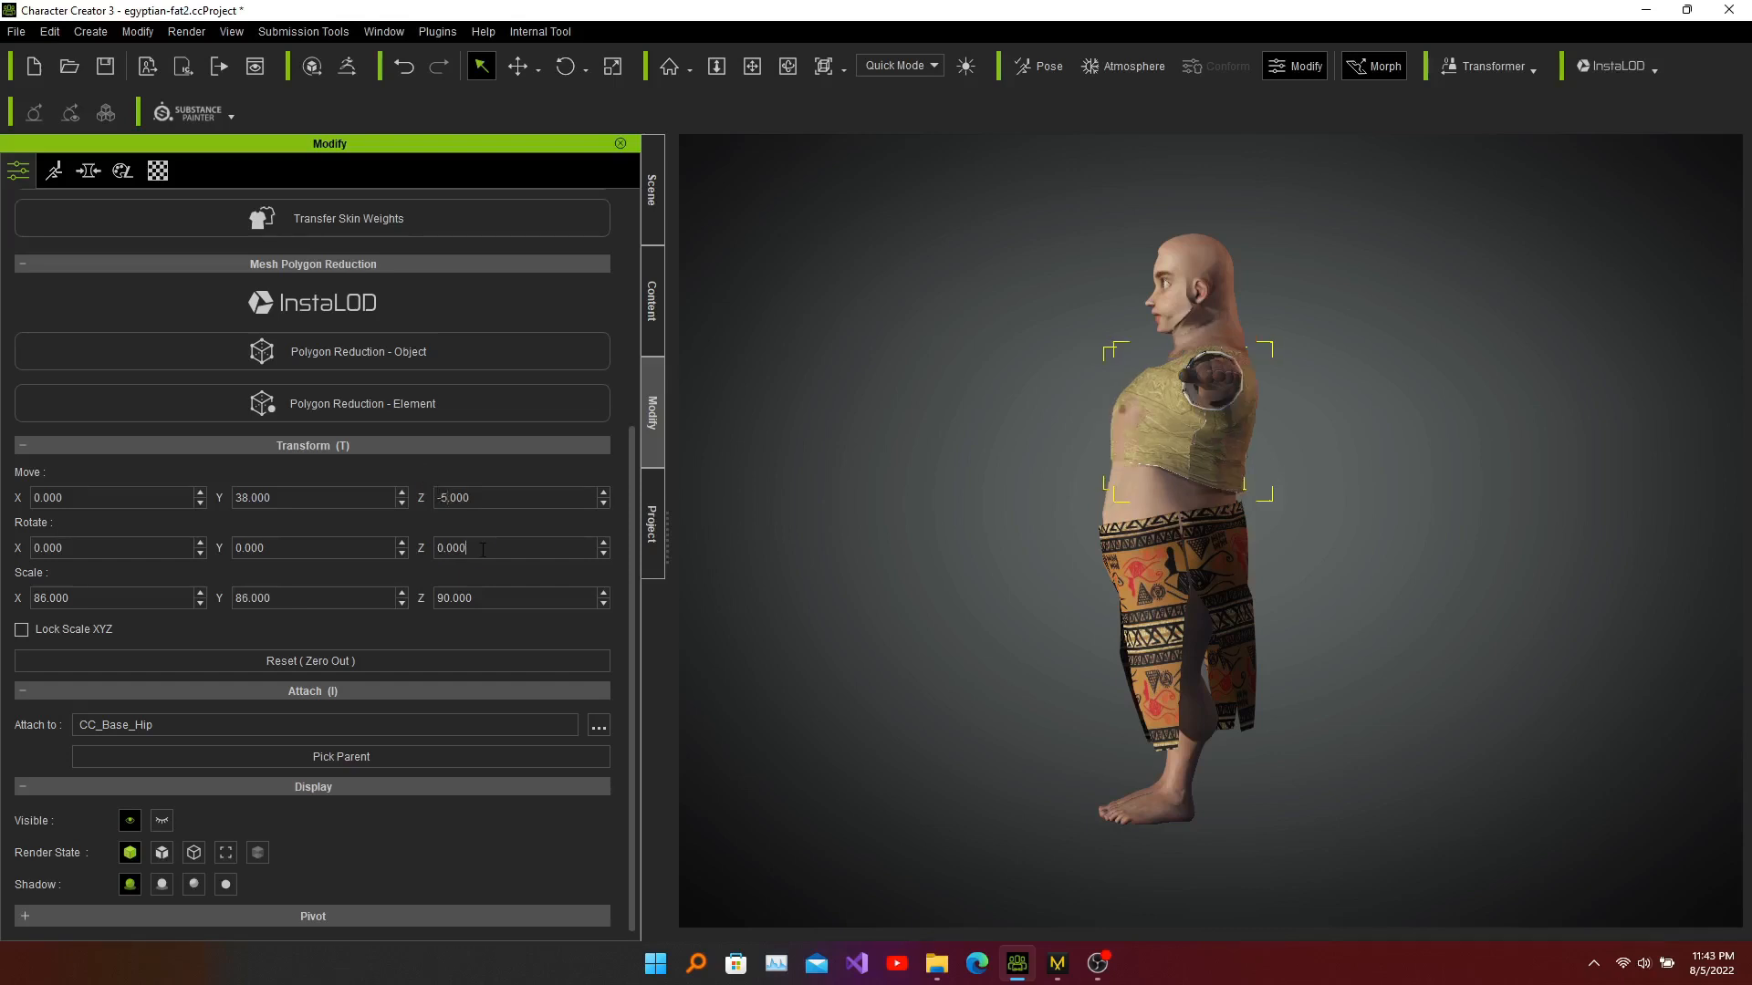
pyautogui.keyDown('alt'); pyautogui.moveTo(1063, 457); pyautogui.dragTo(934, 443, button='right'); pyautogui.keyUp('alt')
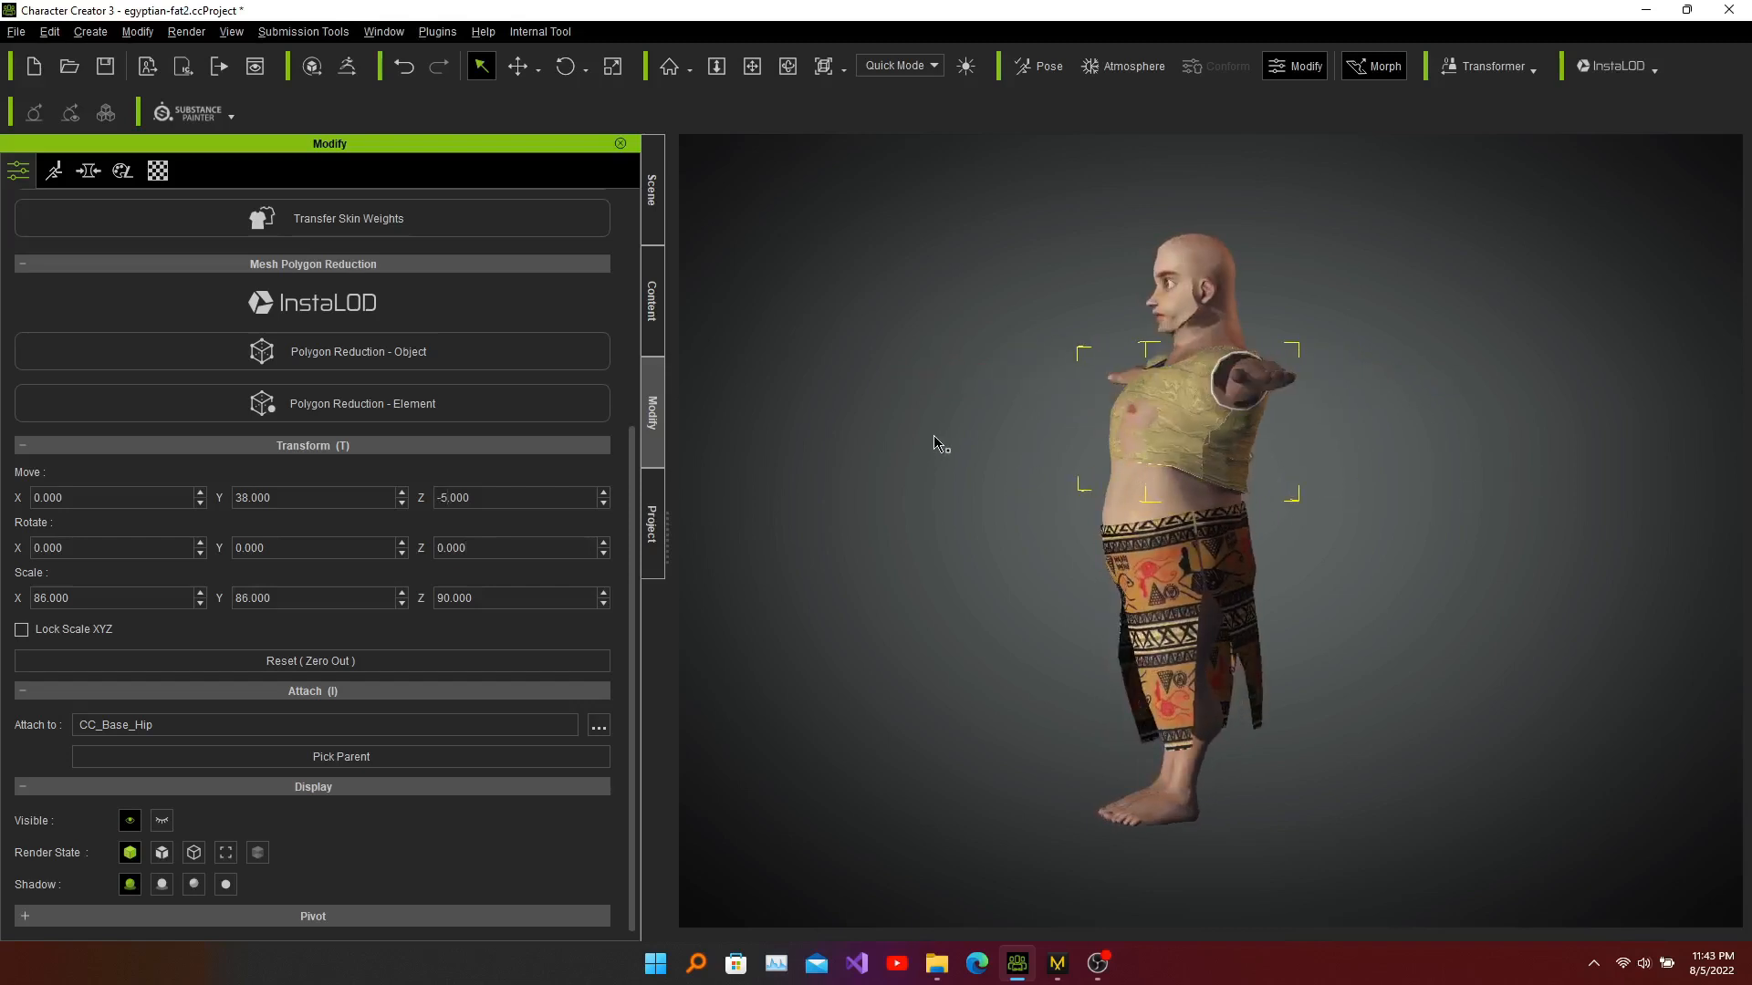
pyautogui.keyDown('alt'); pyautogui.moveTo(1554, 484); pyautogui.dragTo(1501, 487, button='right'); pyautogui.keyUp('alt')
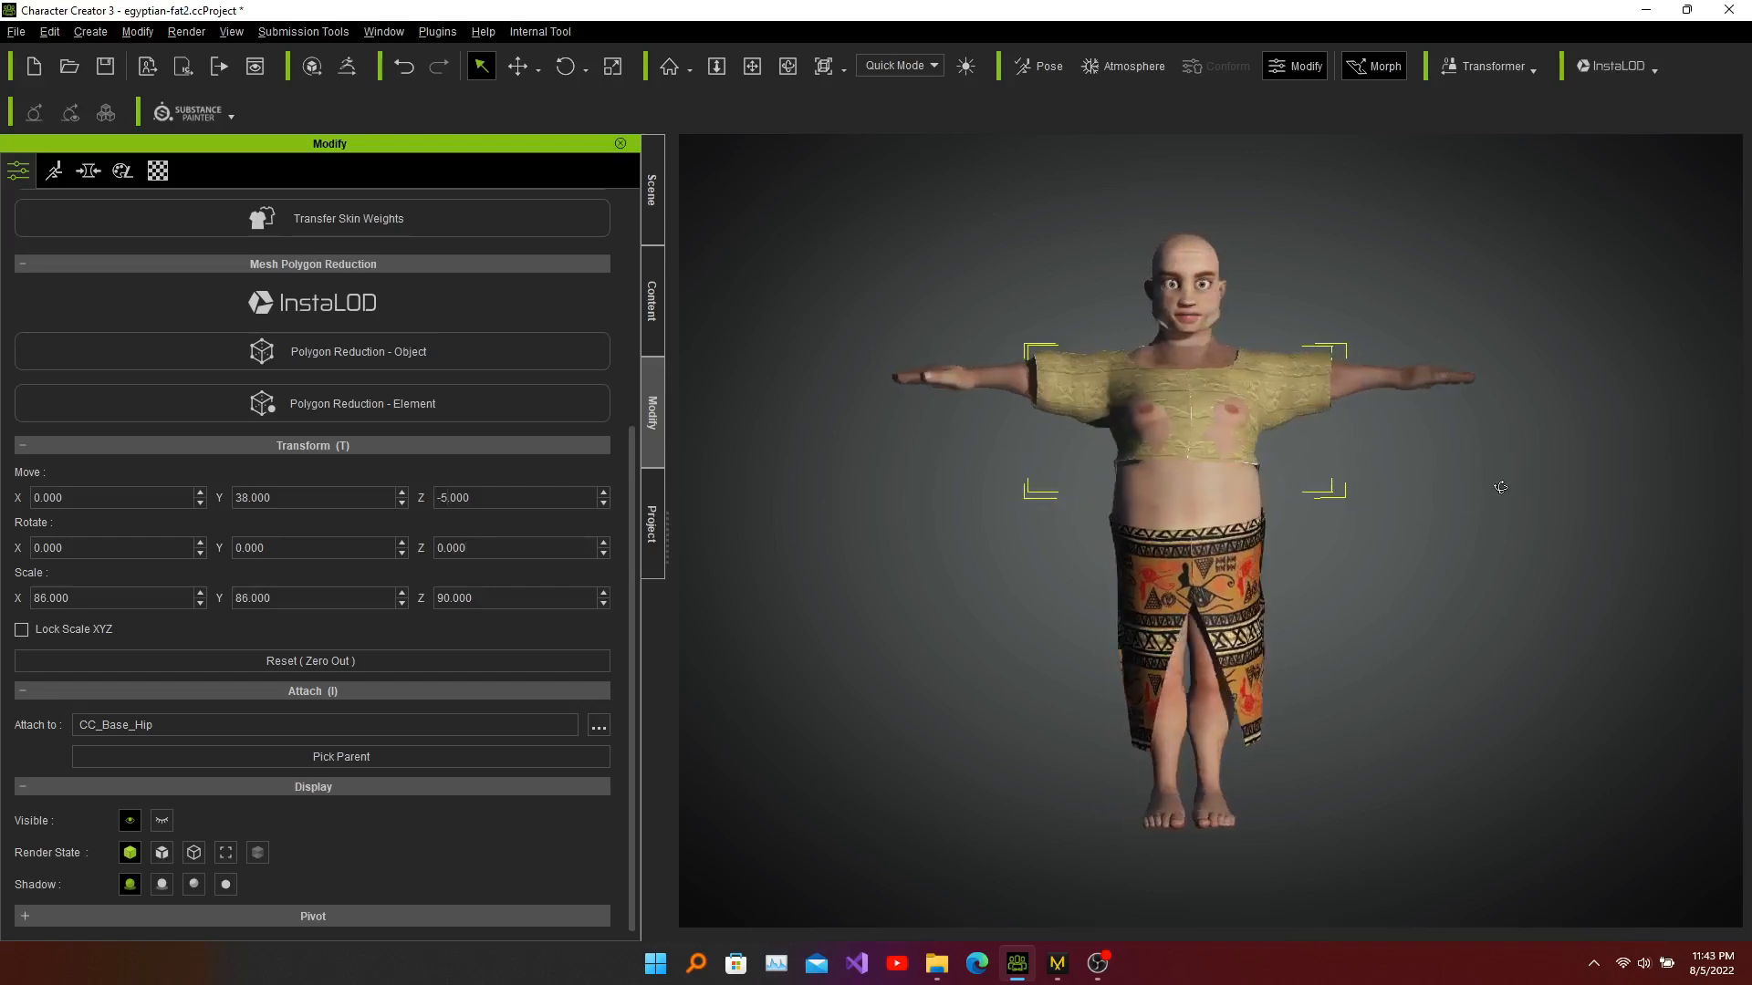
pyautogui.moveTo(1408, 457)
pyautogui.keyDown('alt'); pyautogui.mouseDown(button='right')
pyautogui.moveTo(1338, 430)
pyautogui.moveTo(1419, 469)
pyautogui.mouseUp(button='right'); pyautogui.keyUp('alt')
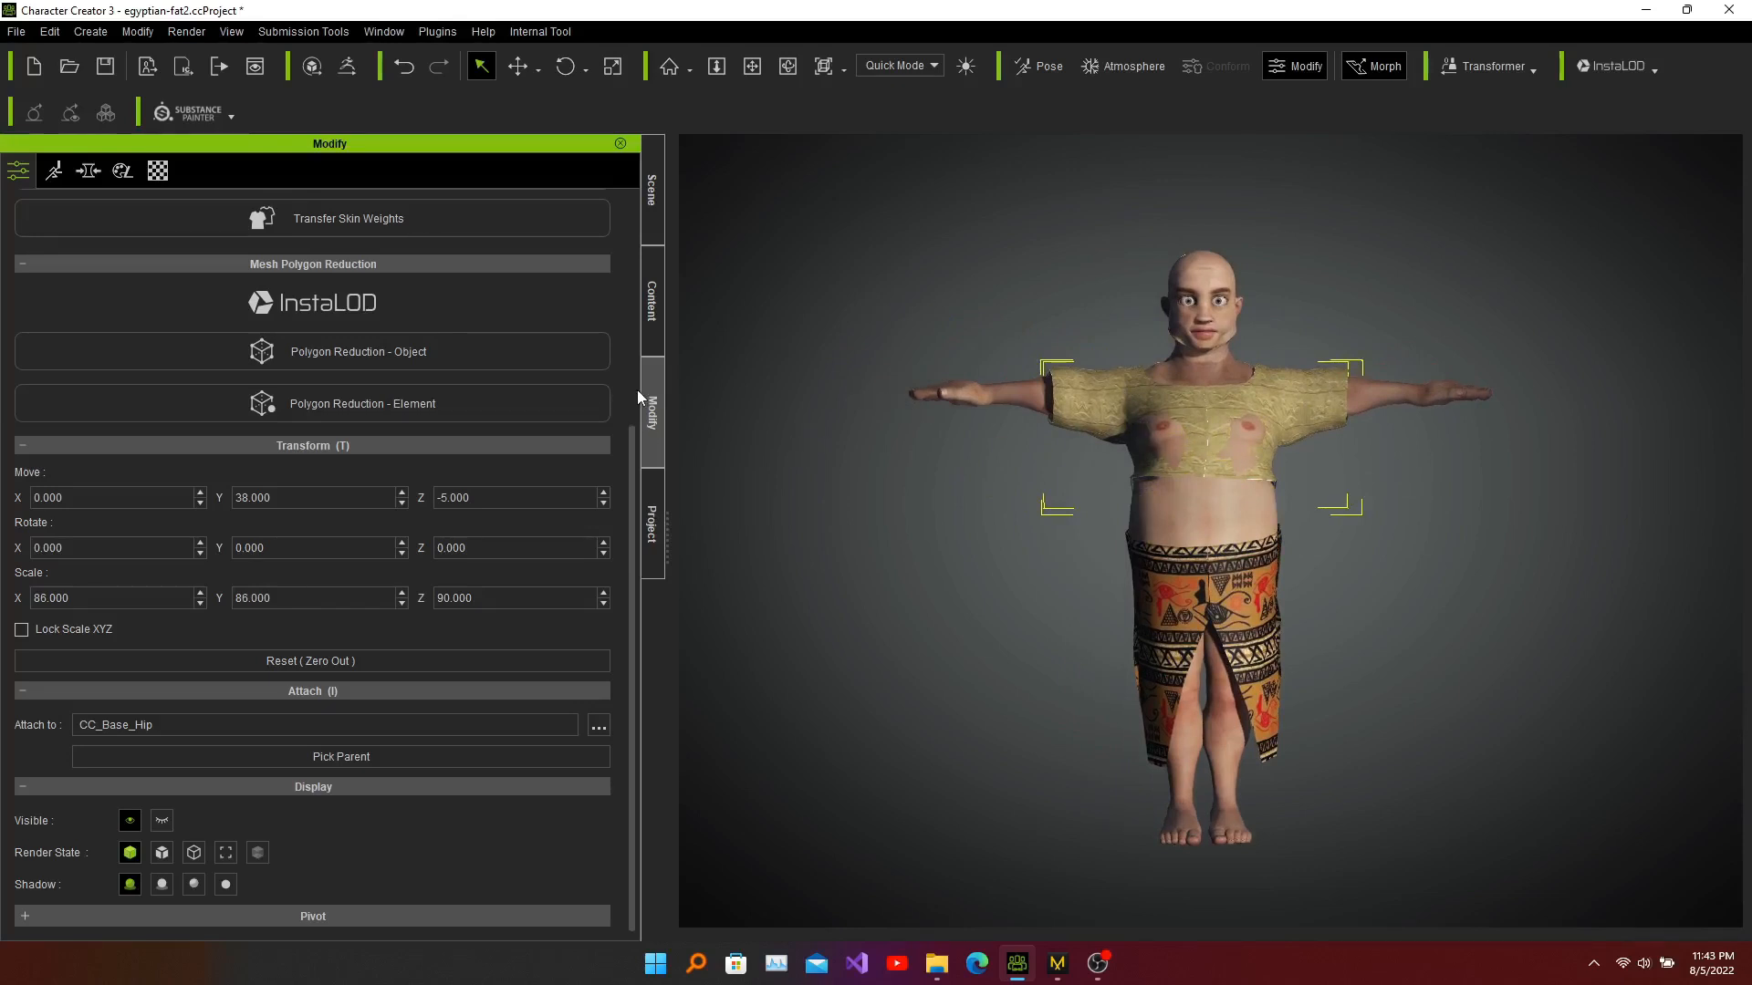
# Transfer skin weights to the shirt using the Default template preset
pyautogui.moveTo(632, 445); pyautogui.dragTo(654, 192)
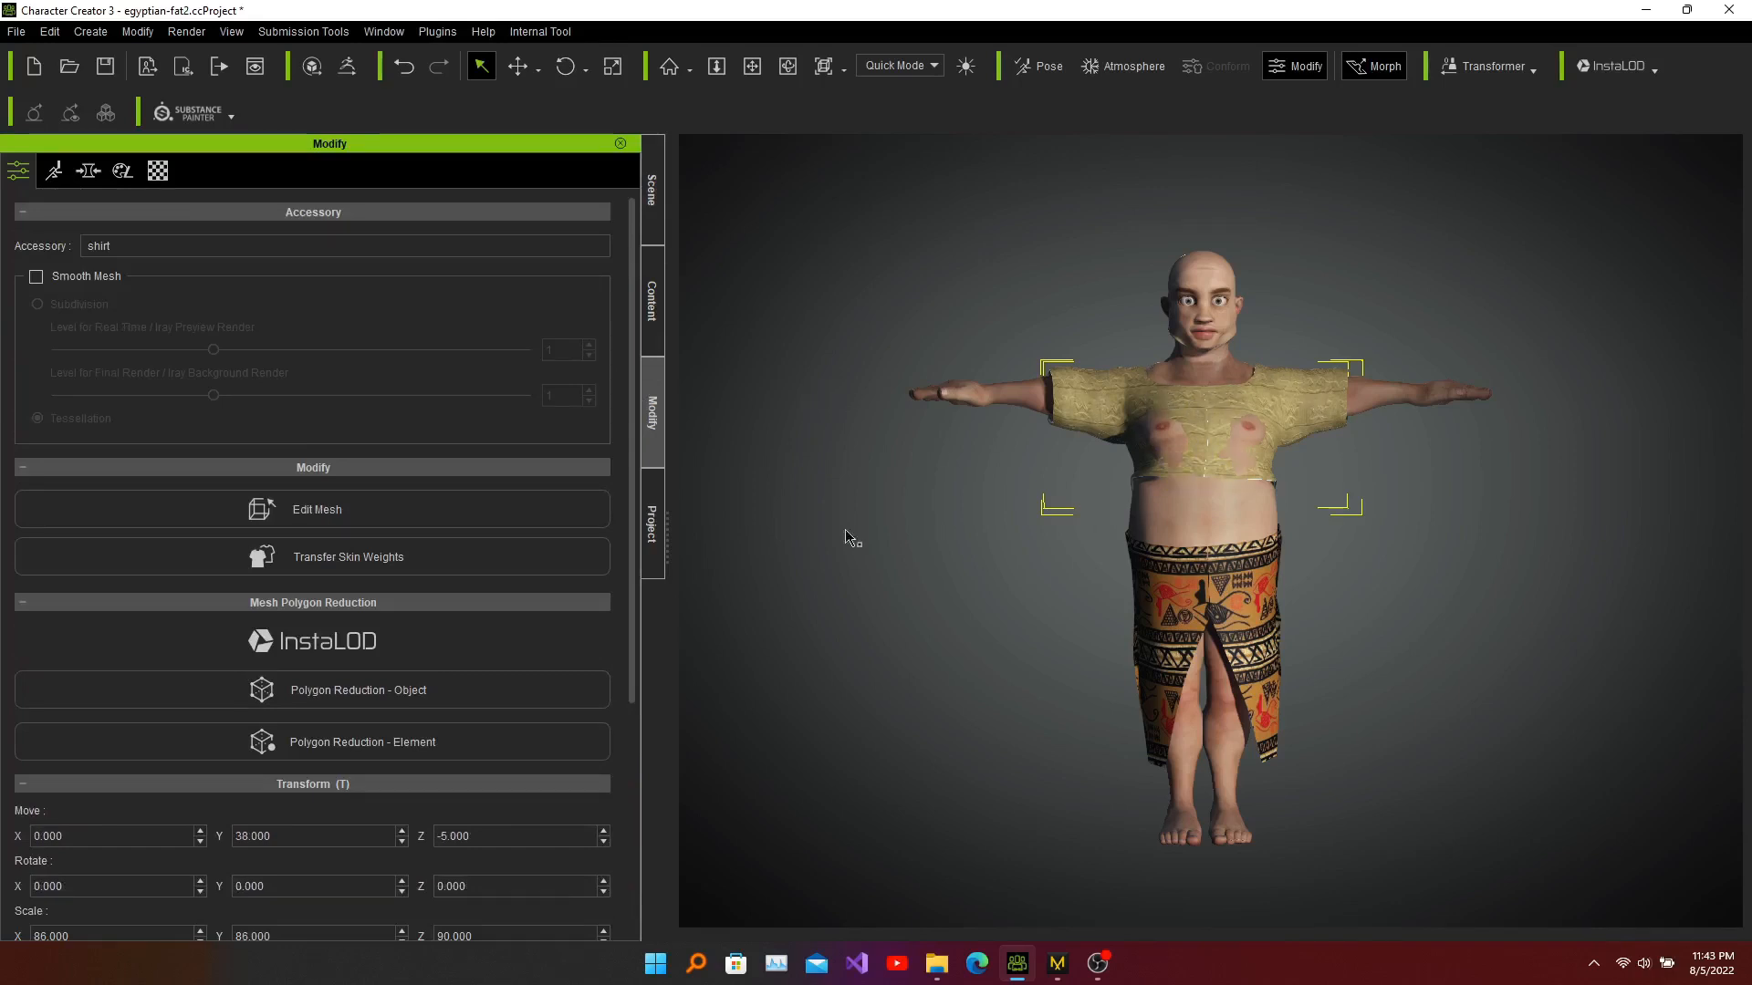
pyautogui.click(429, 555)
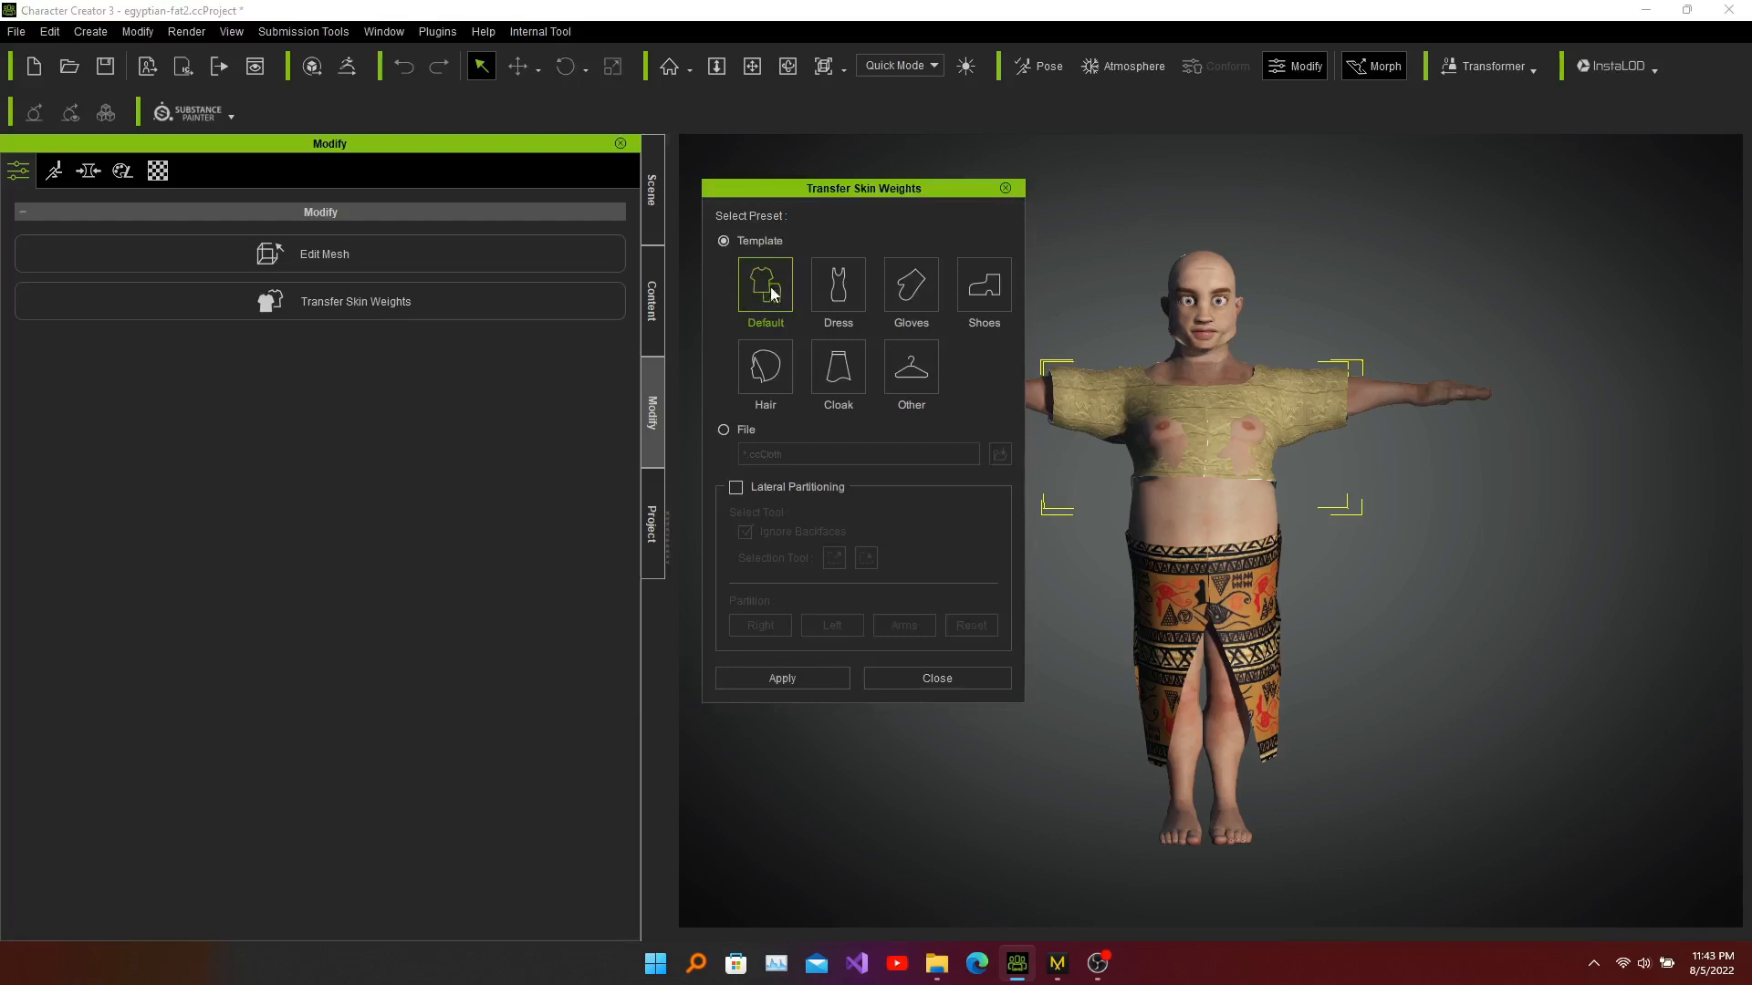
pyautogui.click(782, 679)
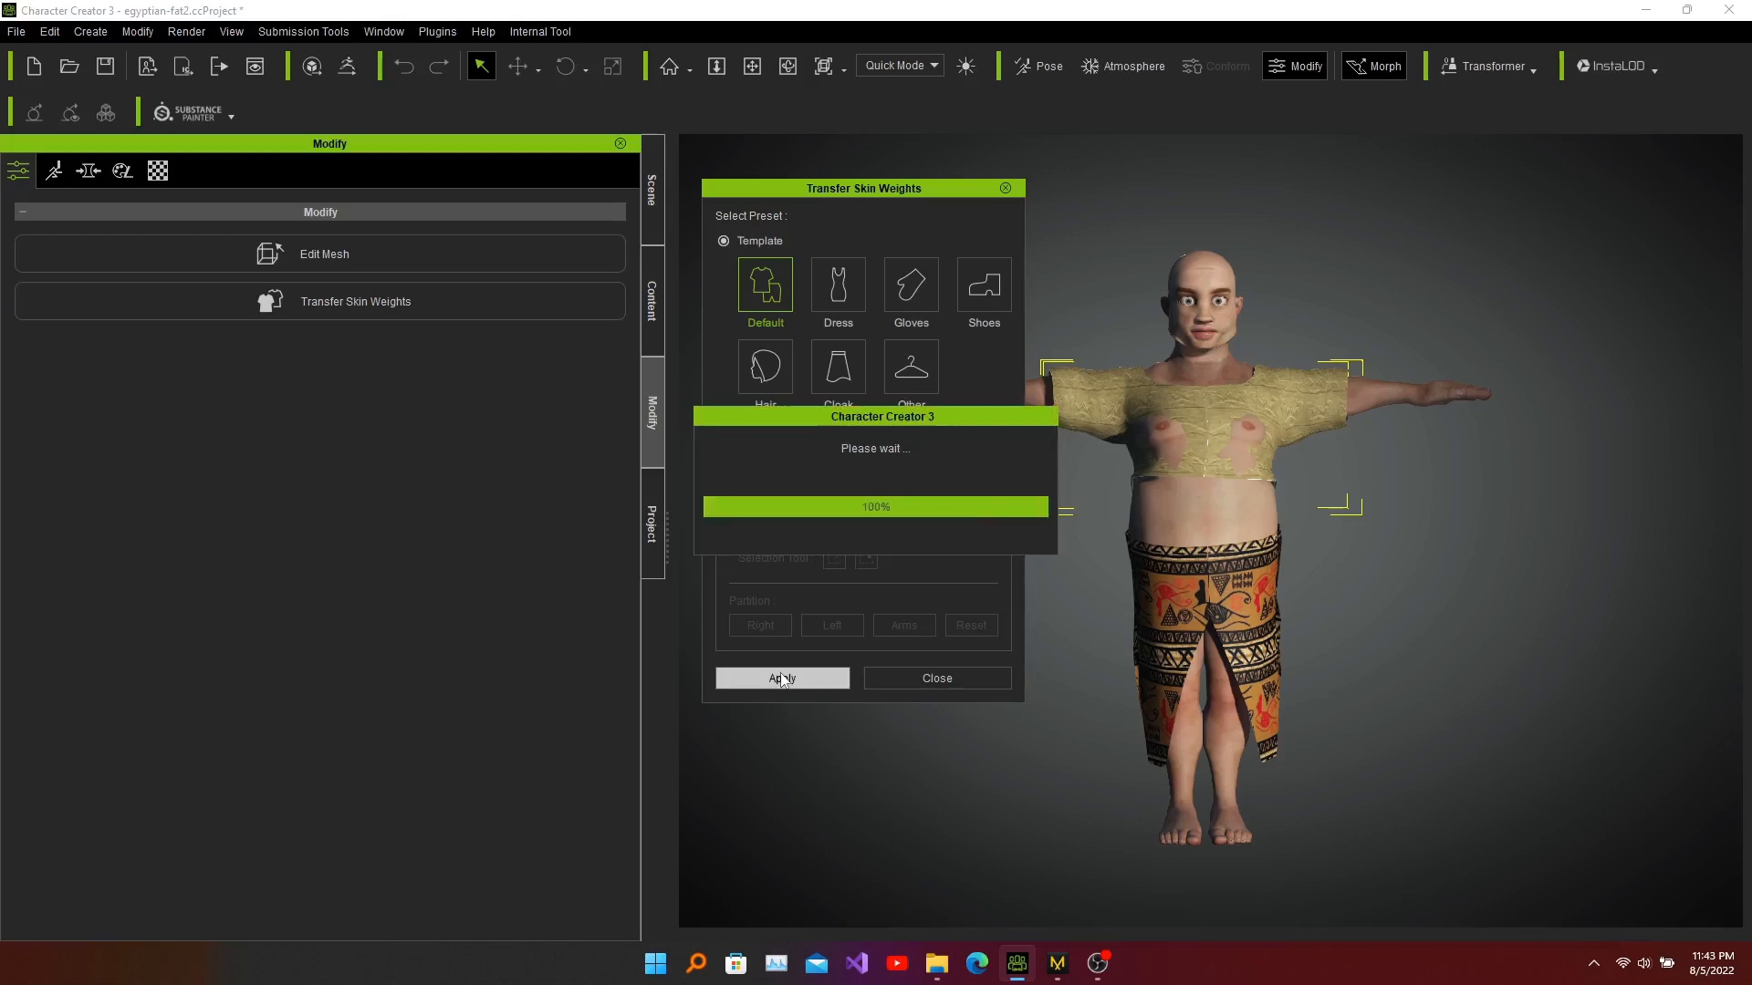
pyautogui.click(935, 679)
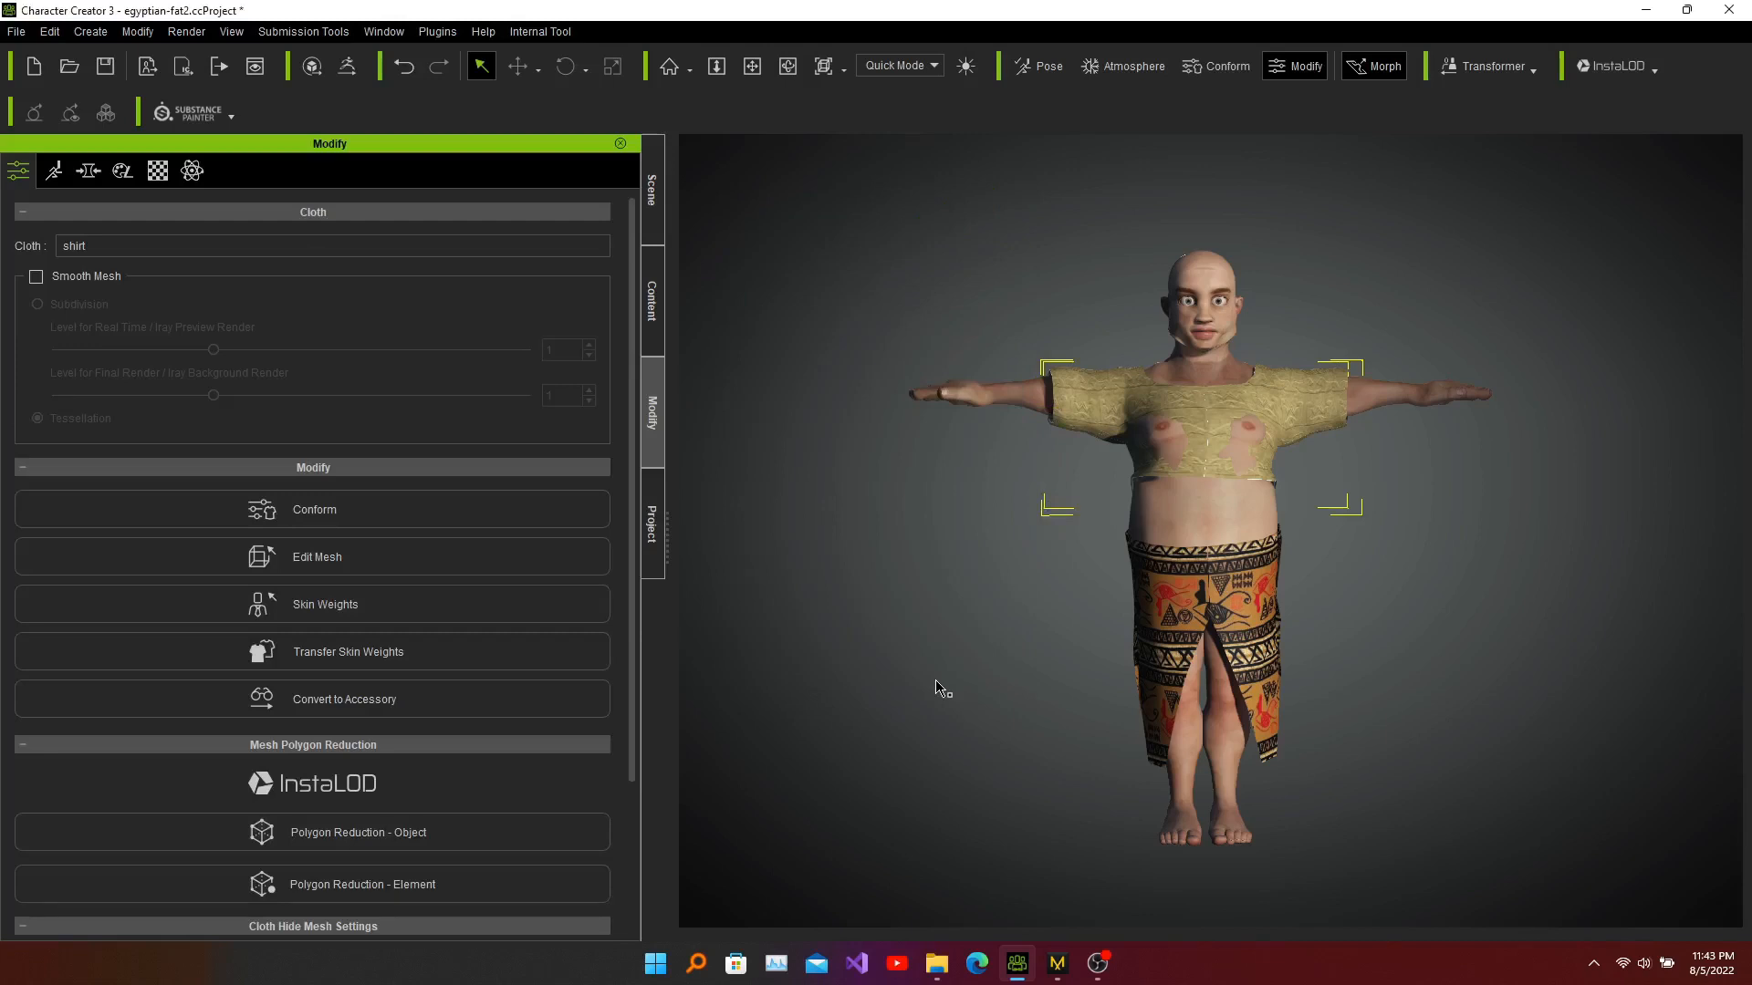
# Conform the shirt to the character's body with conforming enabled
pyautogui.click(402, 516)
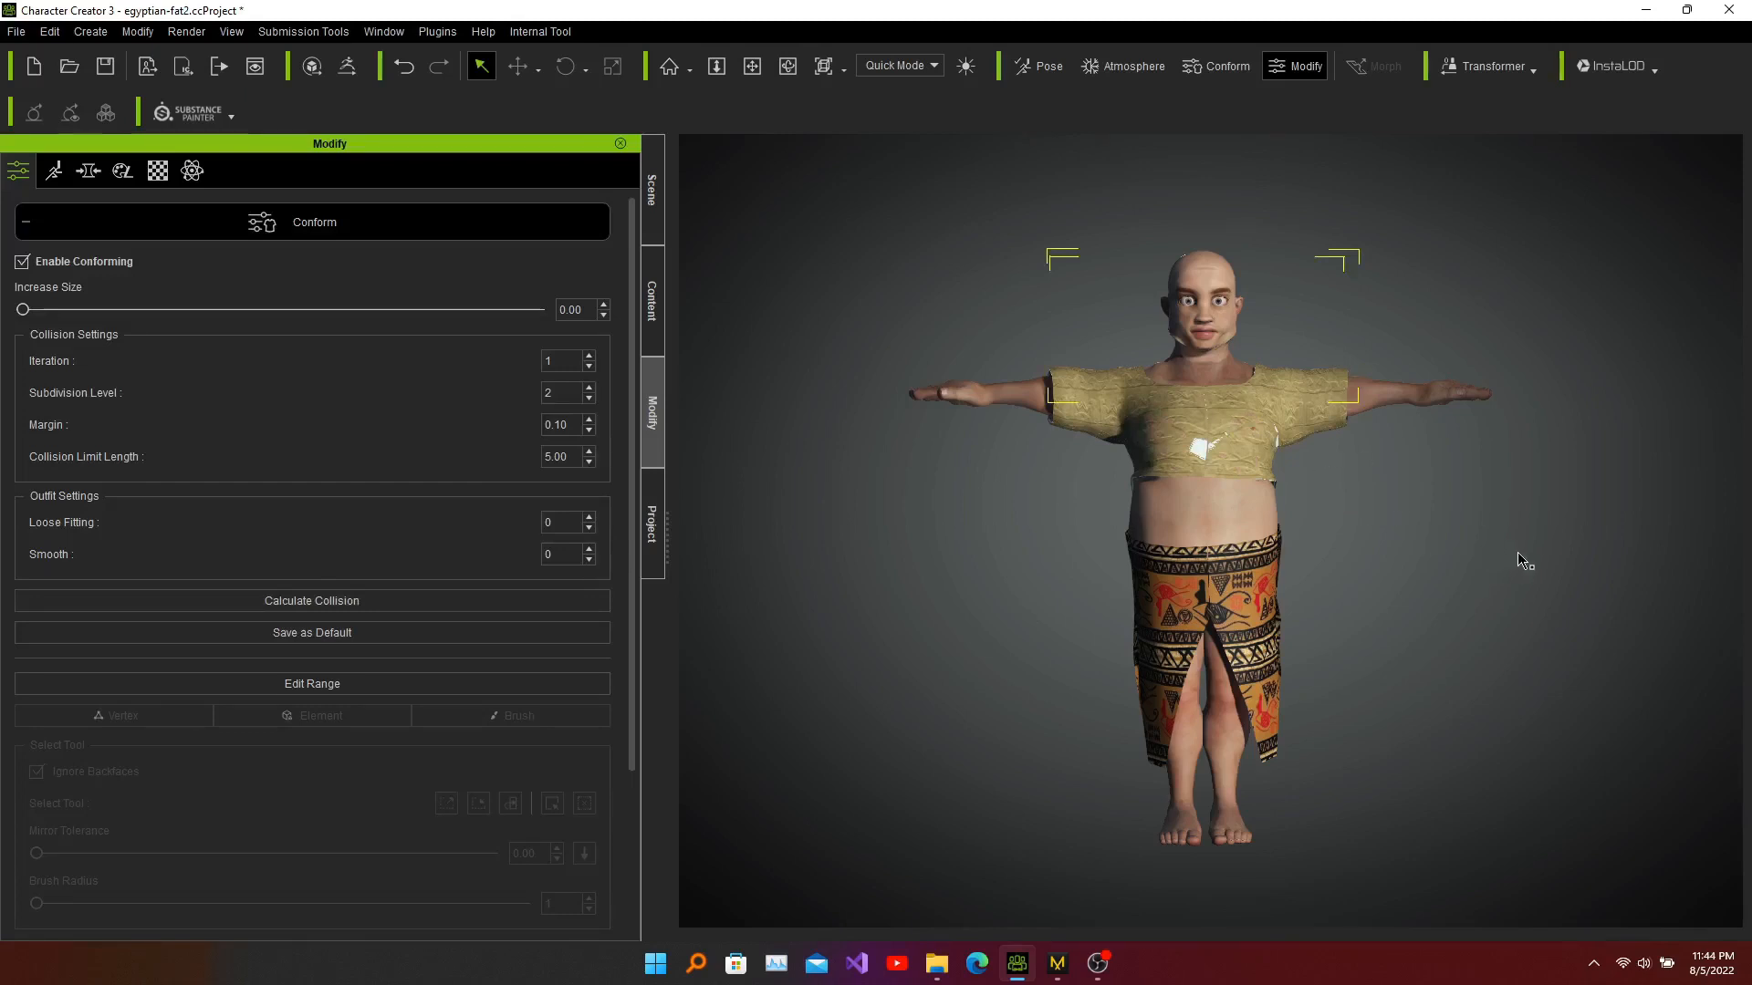
pyautogui.moveTo(1521, 559)
pyautogui.mouseDown(button='right')
pyautogui.moveTo(874, 547)
pyautogui.moveTo(1500, 593)
pyautogui.mouseUp(button='right')
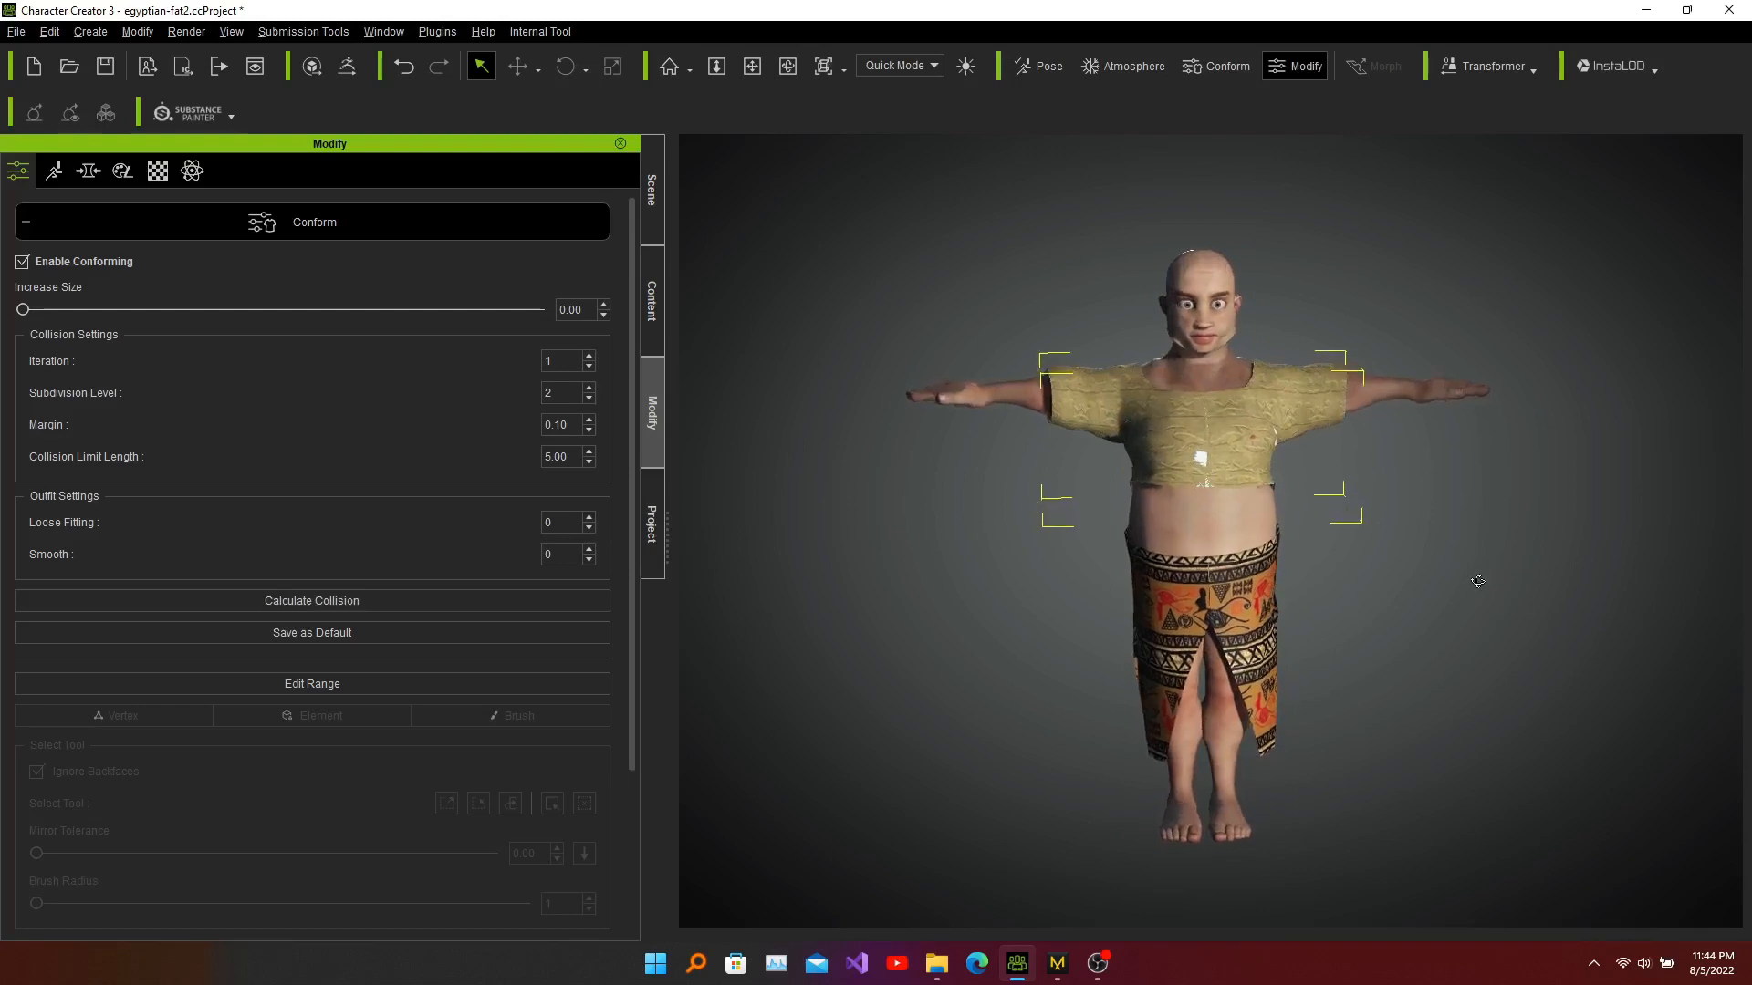
pyautogui.moveTo(1390, 624); pyautogui.dragTo(1484, 631, button='right')
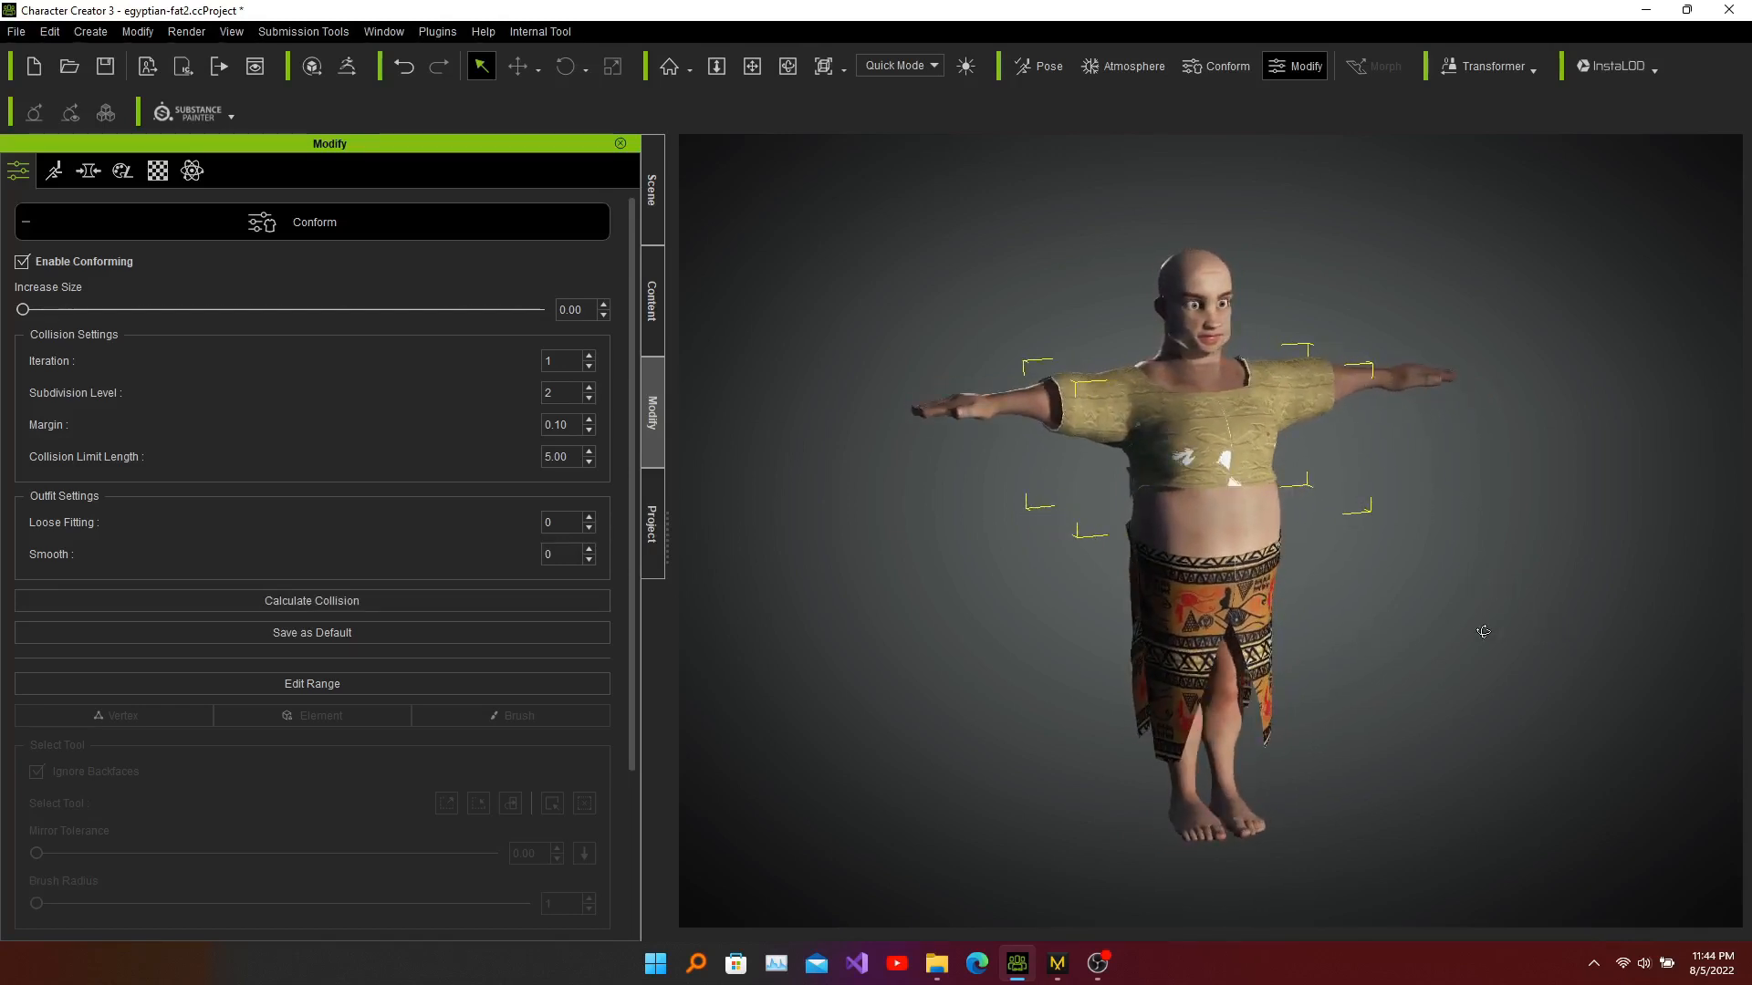
pyautogui.click(330, 219)
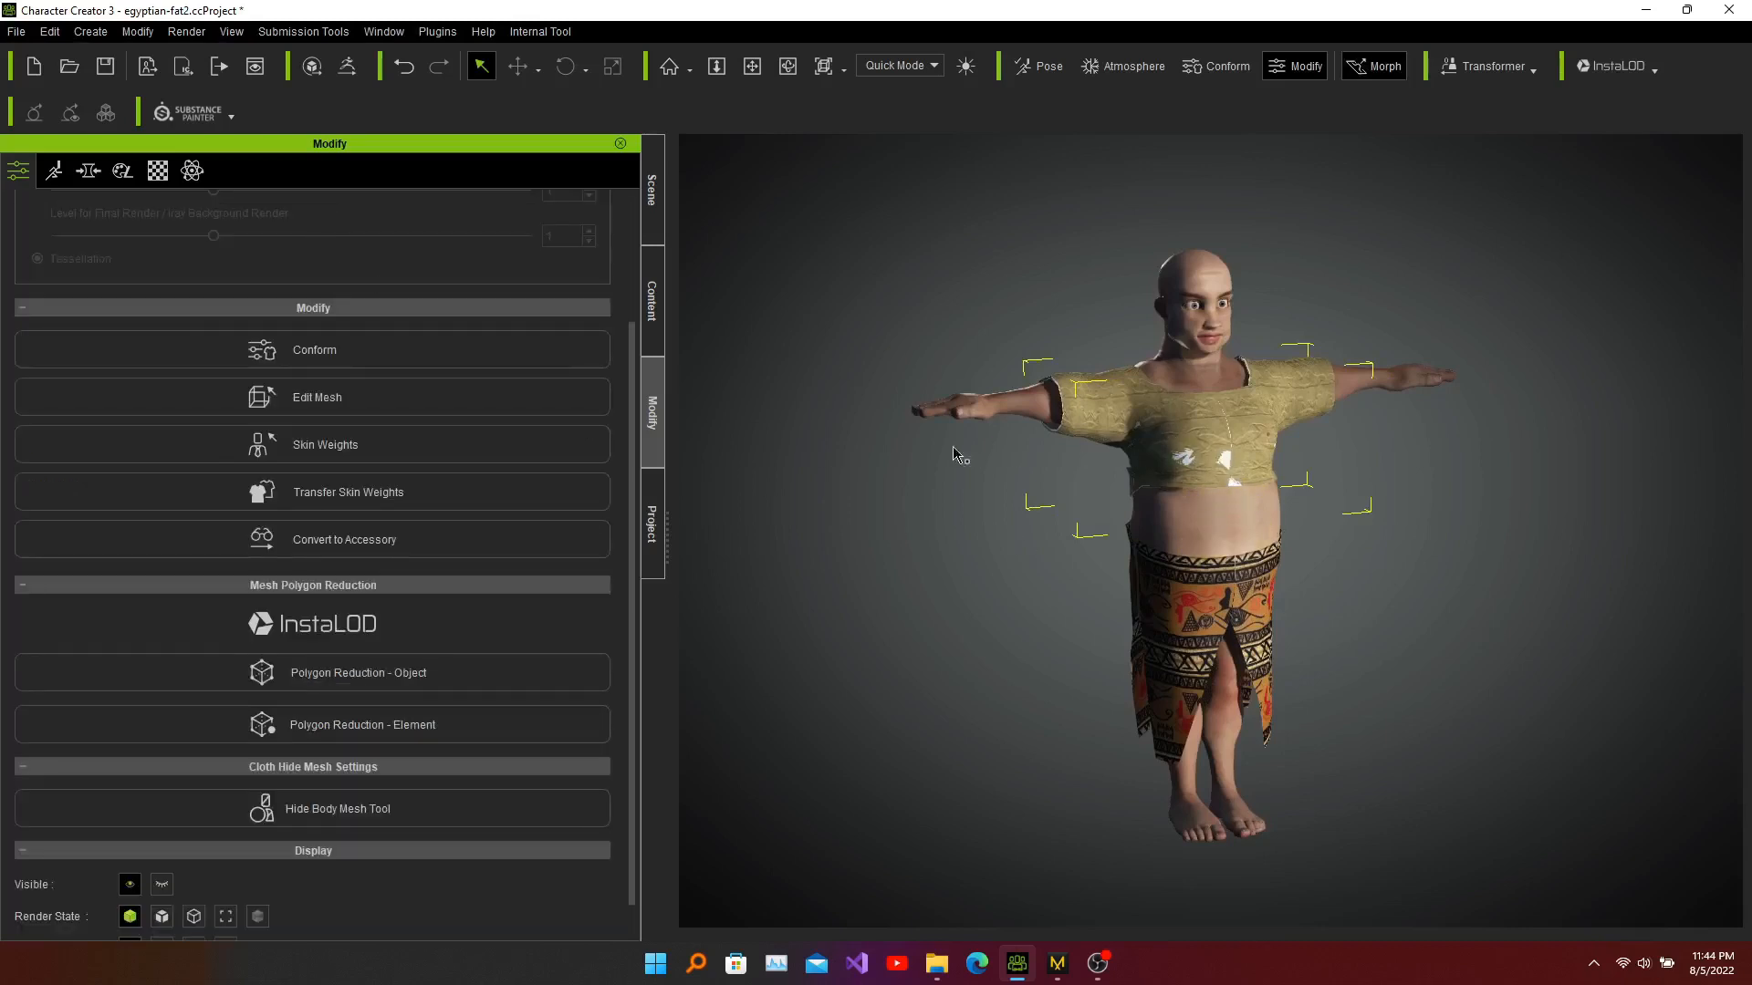
# Examine the conformed shirt's fit from all sides and open its mesh for vertex editing
pyautogui.moveTo(856, 498); pyautogui.dragTo(1501, 533, button='right')
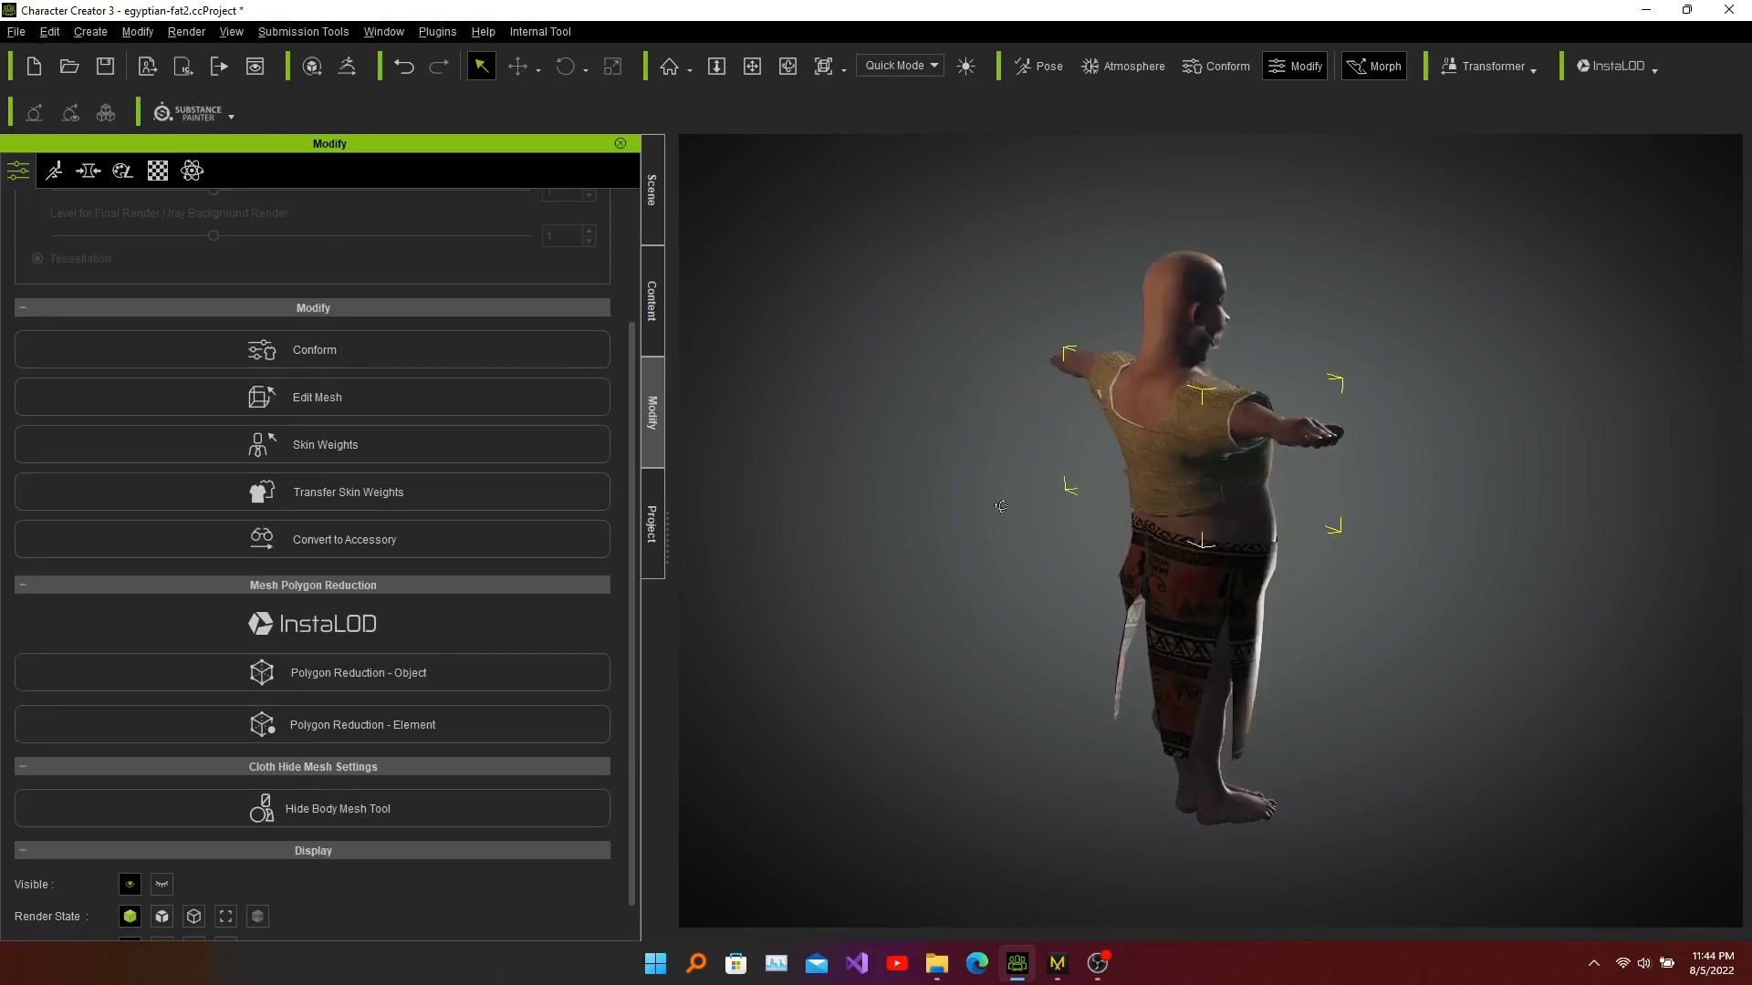
pyautogui.moveTo(1001, 506); pyautogui.dragTo(1104, 511, button='right')
pyautogui.moveTo(976, 538); pyautogui.dragTo(1320, 558, button='right')
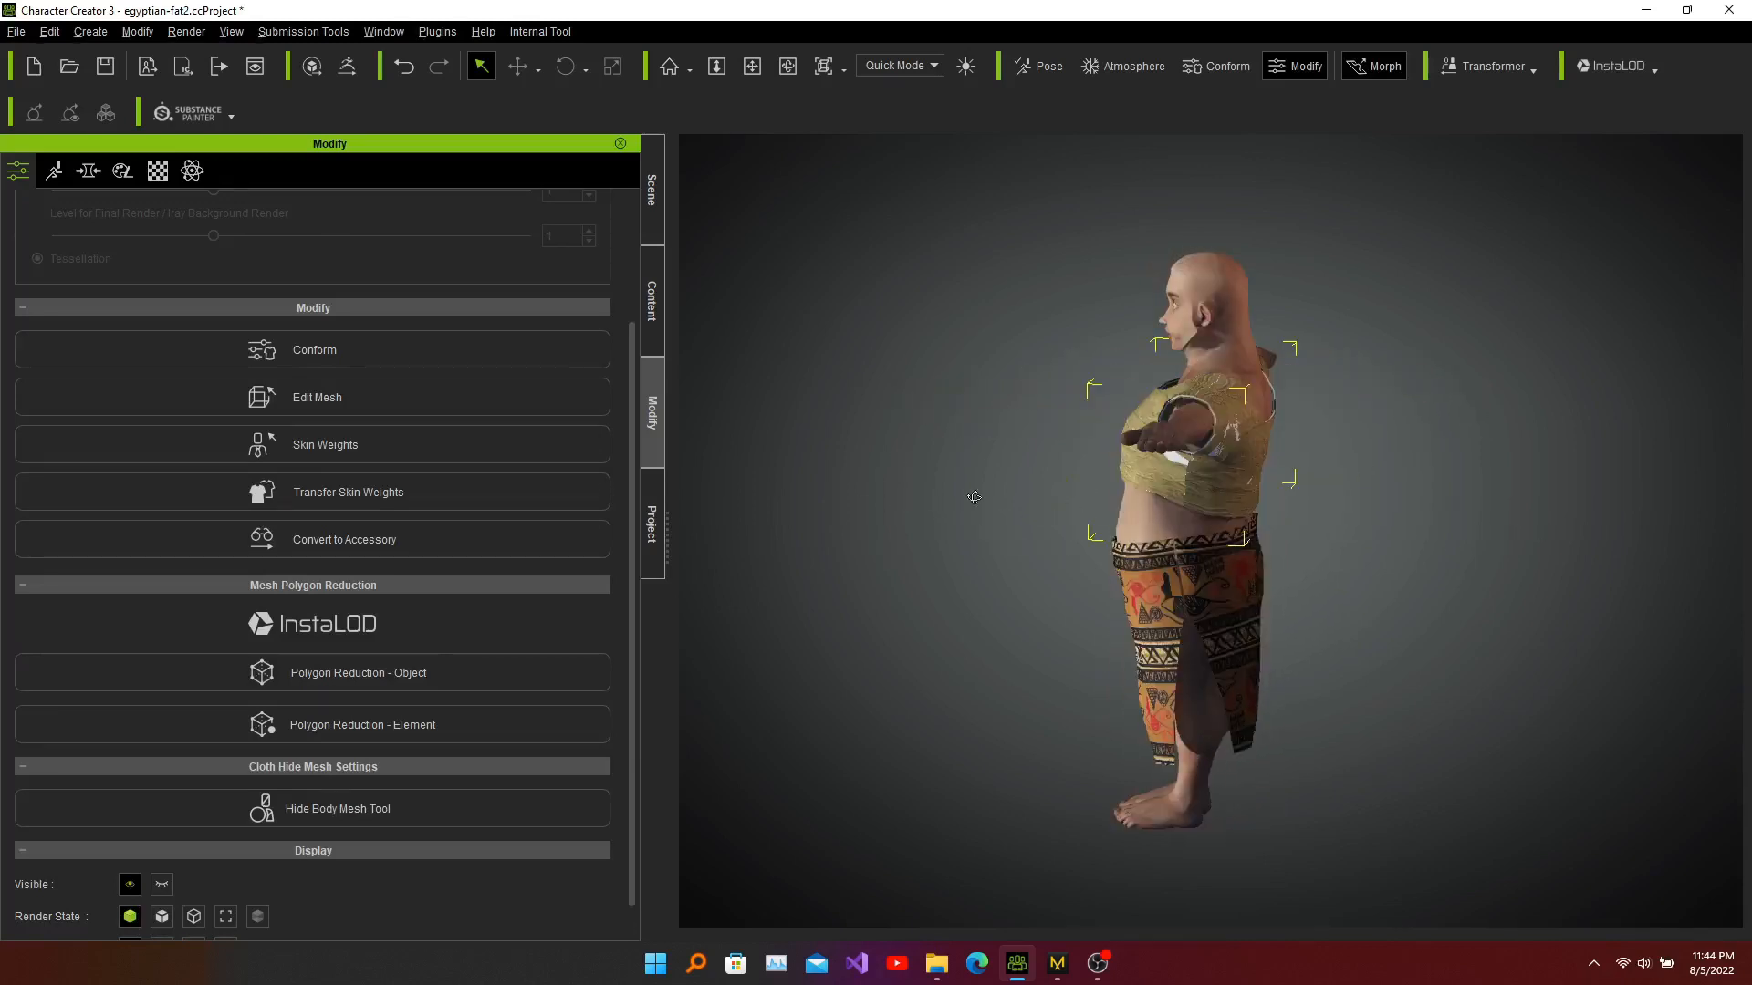
pyautogui.moveTo(974, 497); pyautogui.dragTo(1496, 479, button='right')
pyautogui.moveTo(1025, 513); pyautogui.dragTo(1195, 493, button='right')
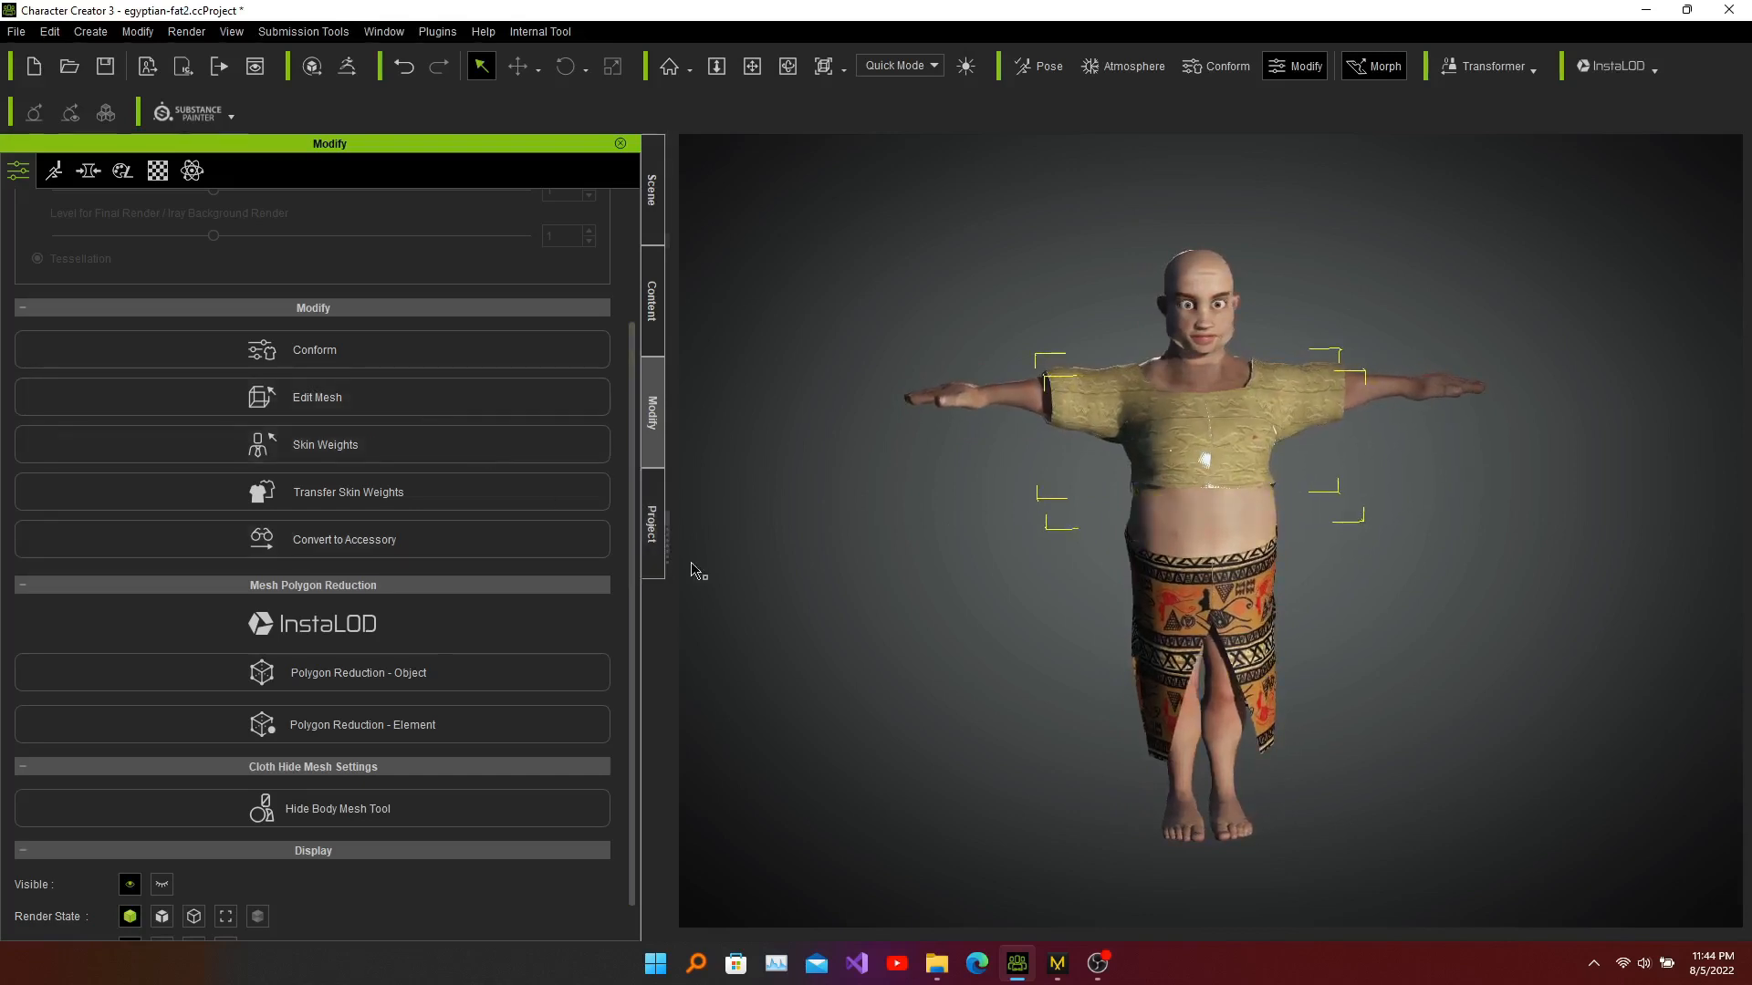
pyautogui.moveTo(907, 611); pyautogui.dragTo(1041, 604, button='right')
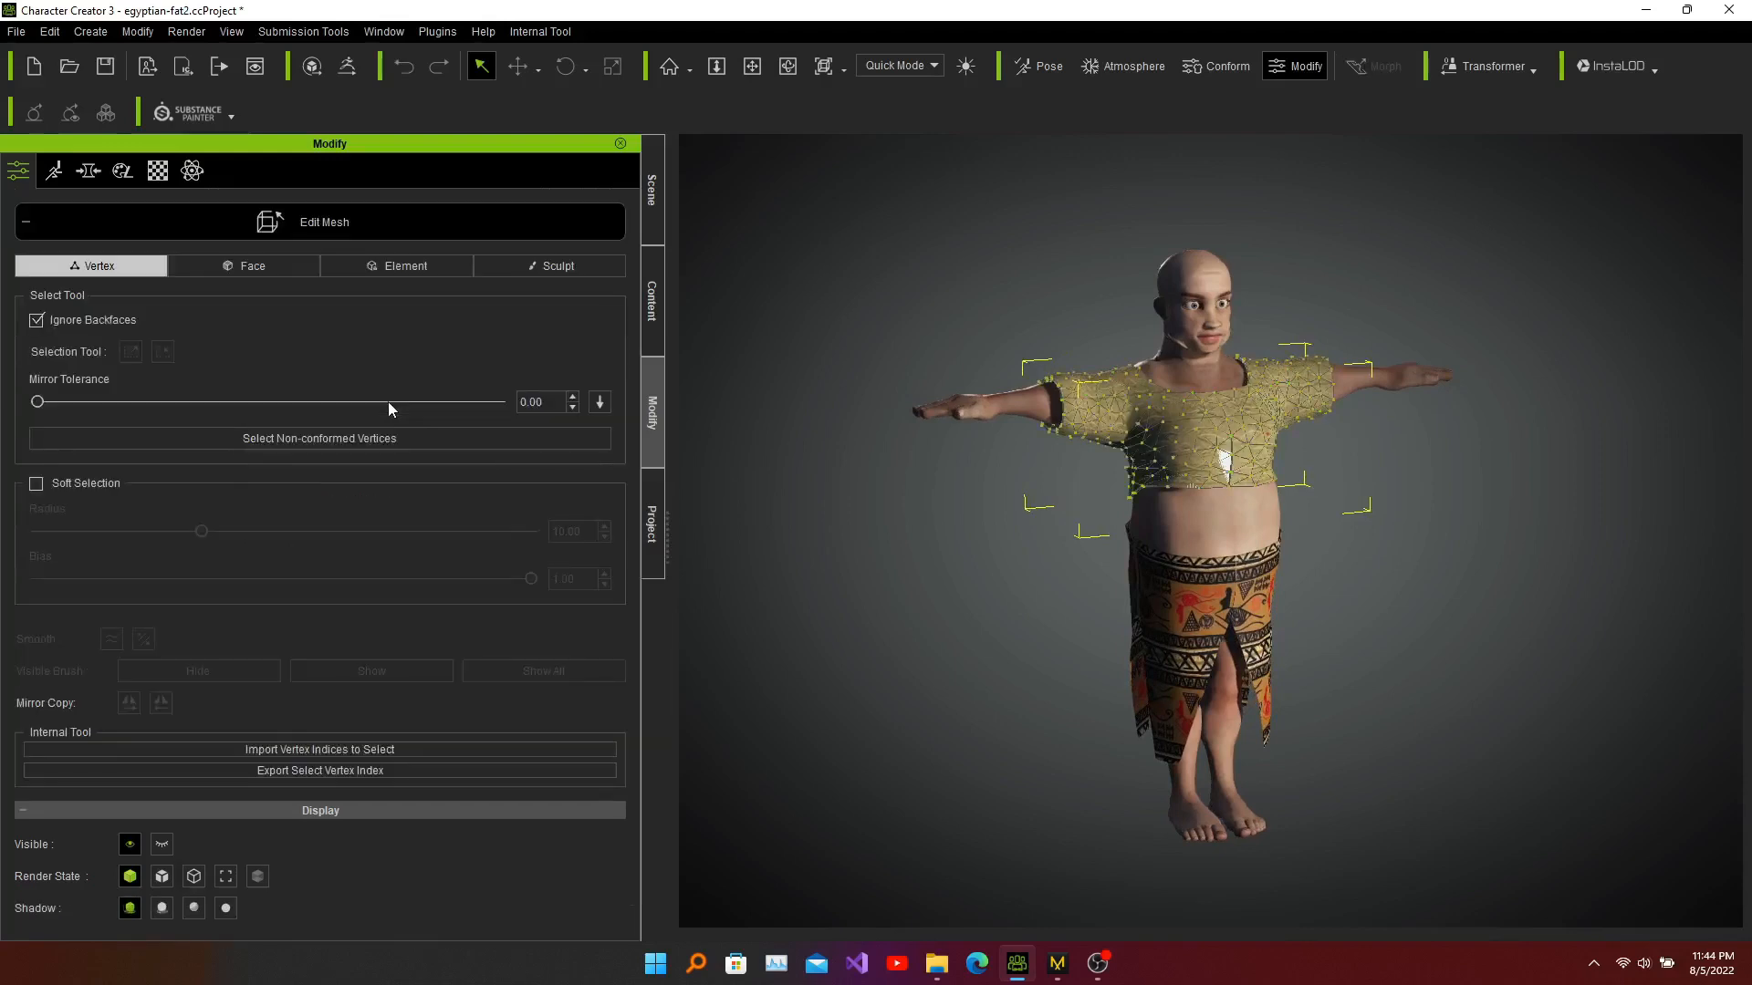
# Switch shirt mesh editing to Element mode and hide the stray white element on the chest
pyautogui.click(429, 265)
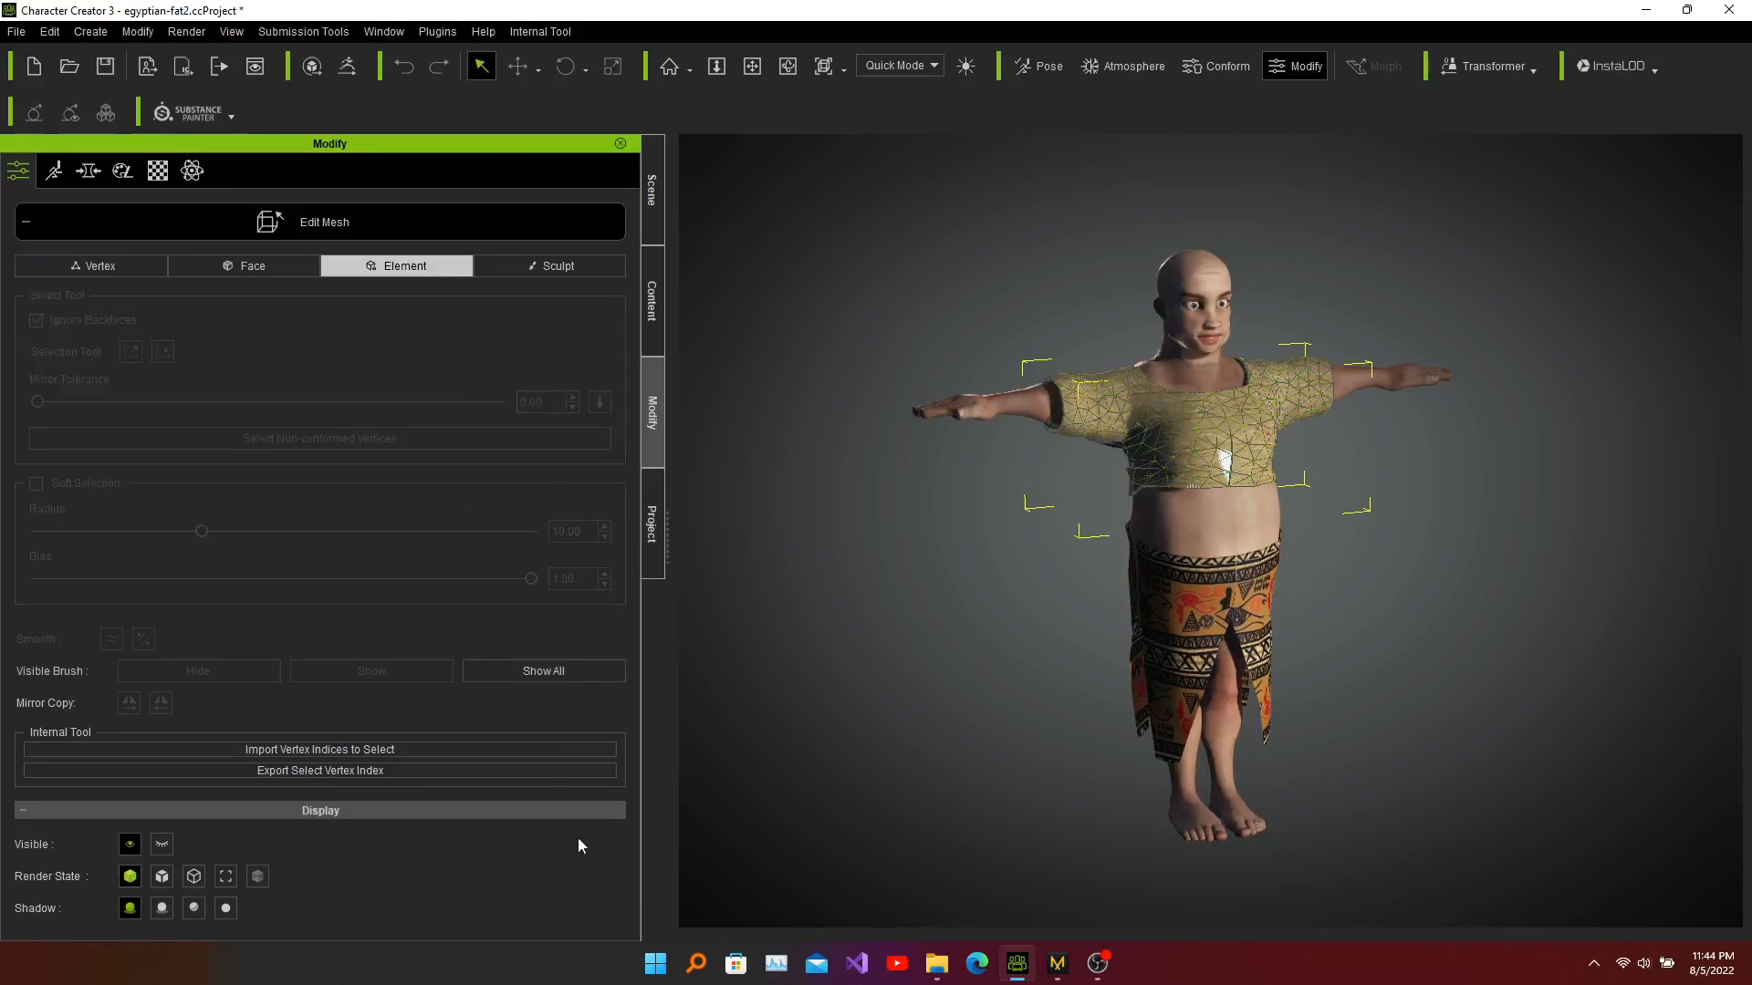
pyautogui.click(1226, 464)
pyautogui.click(224, 671)
pyautogui.click(1448, 555)
pyautogui.moveTo(1497, 575); pyautogui.dragTo(1020, 572, button='right')
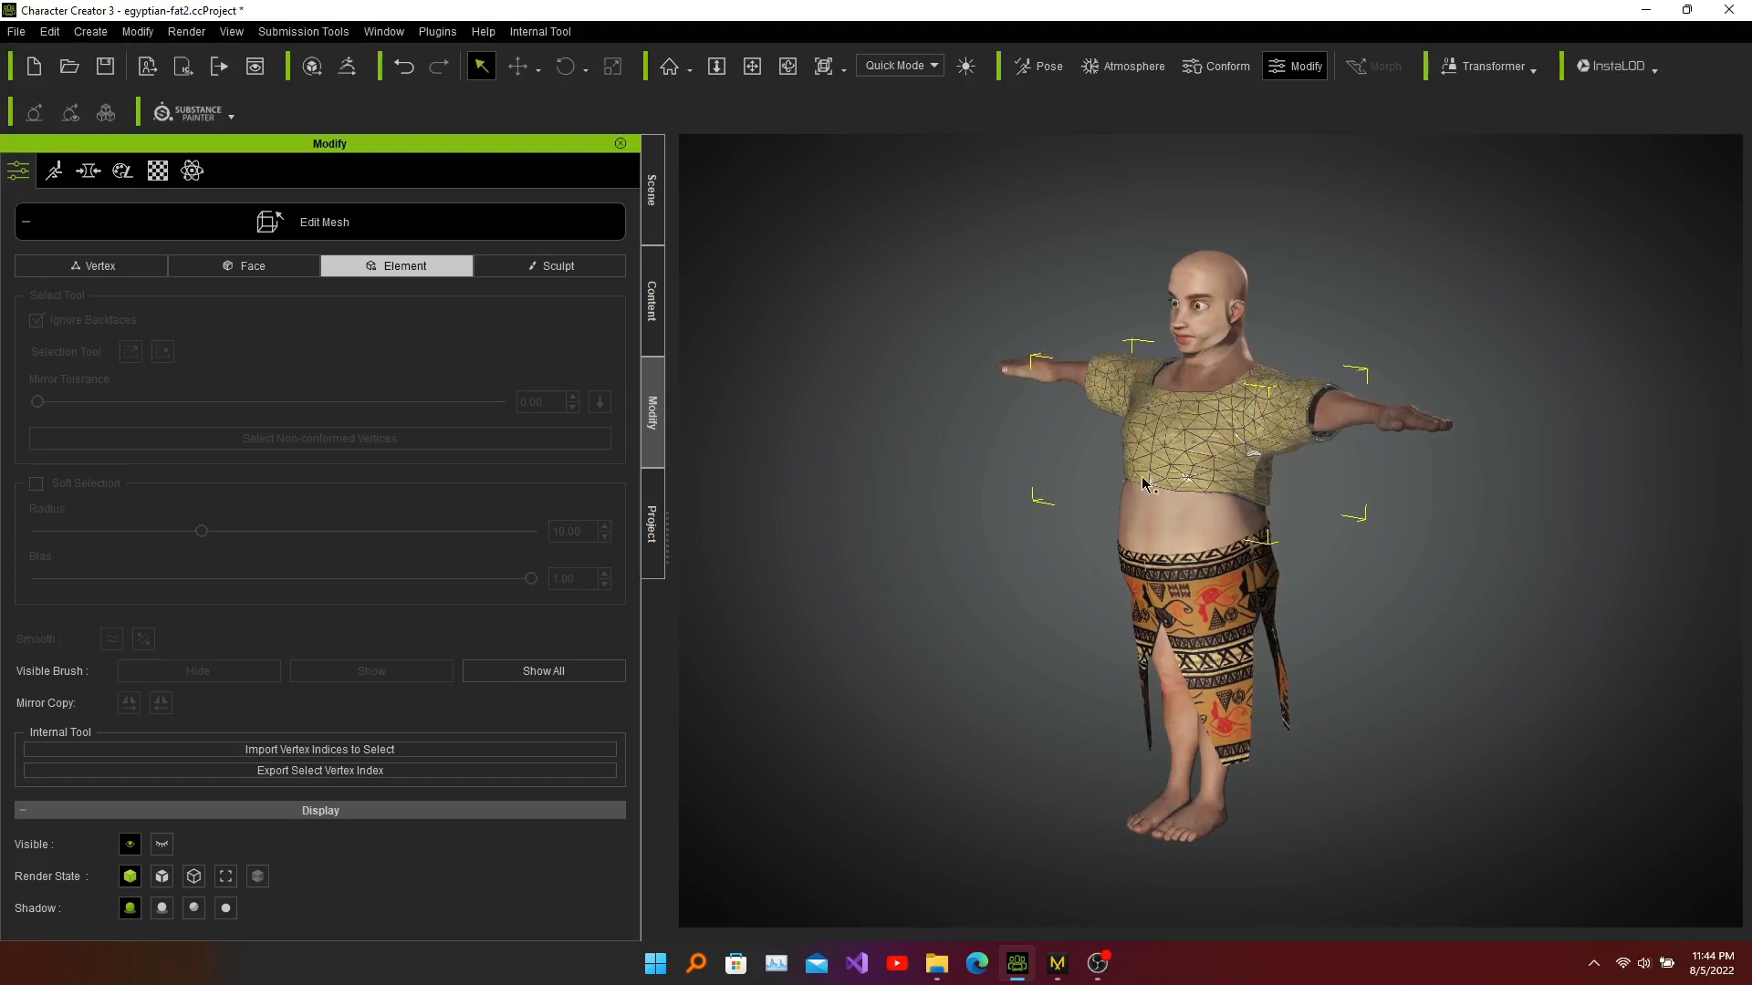
# Hide the remaining white mesh element on the character's left side of the shirt front, leaving the main front panel visible
pyautogui.click(1189, 485)
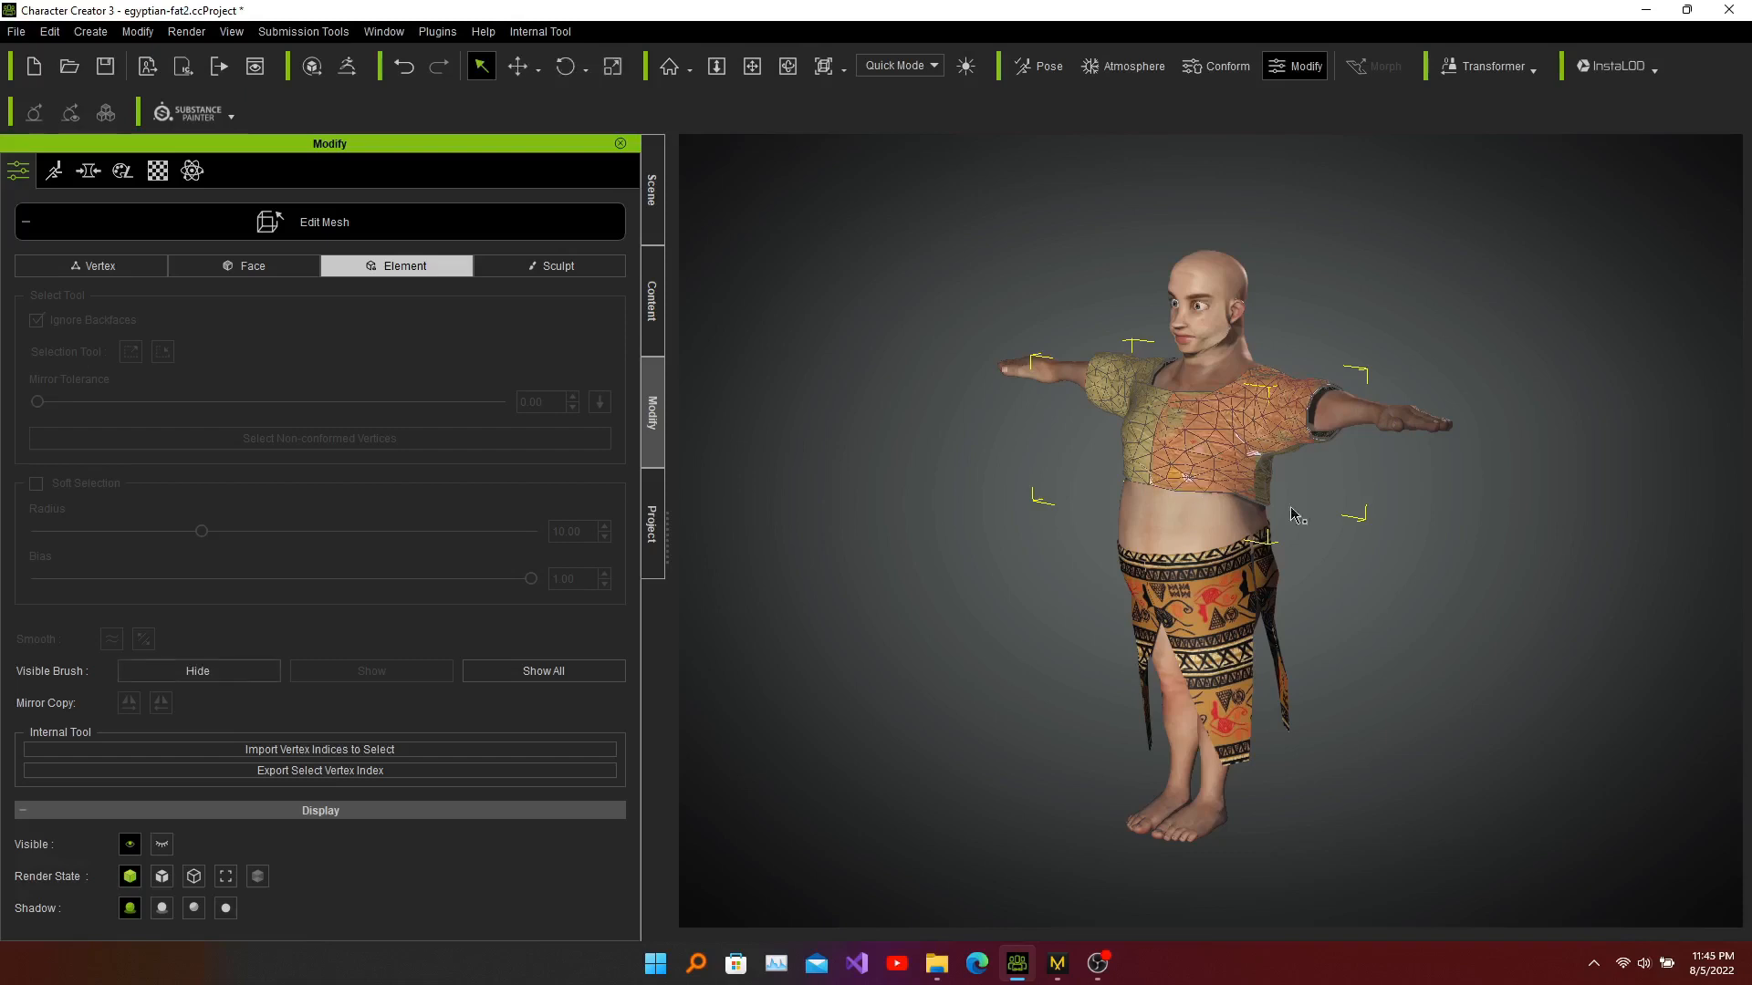
pyautogui.click(1436, 516)
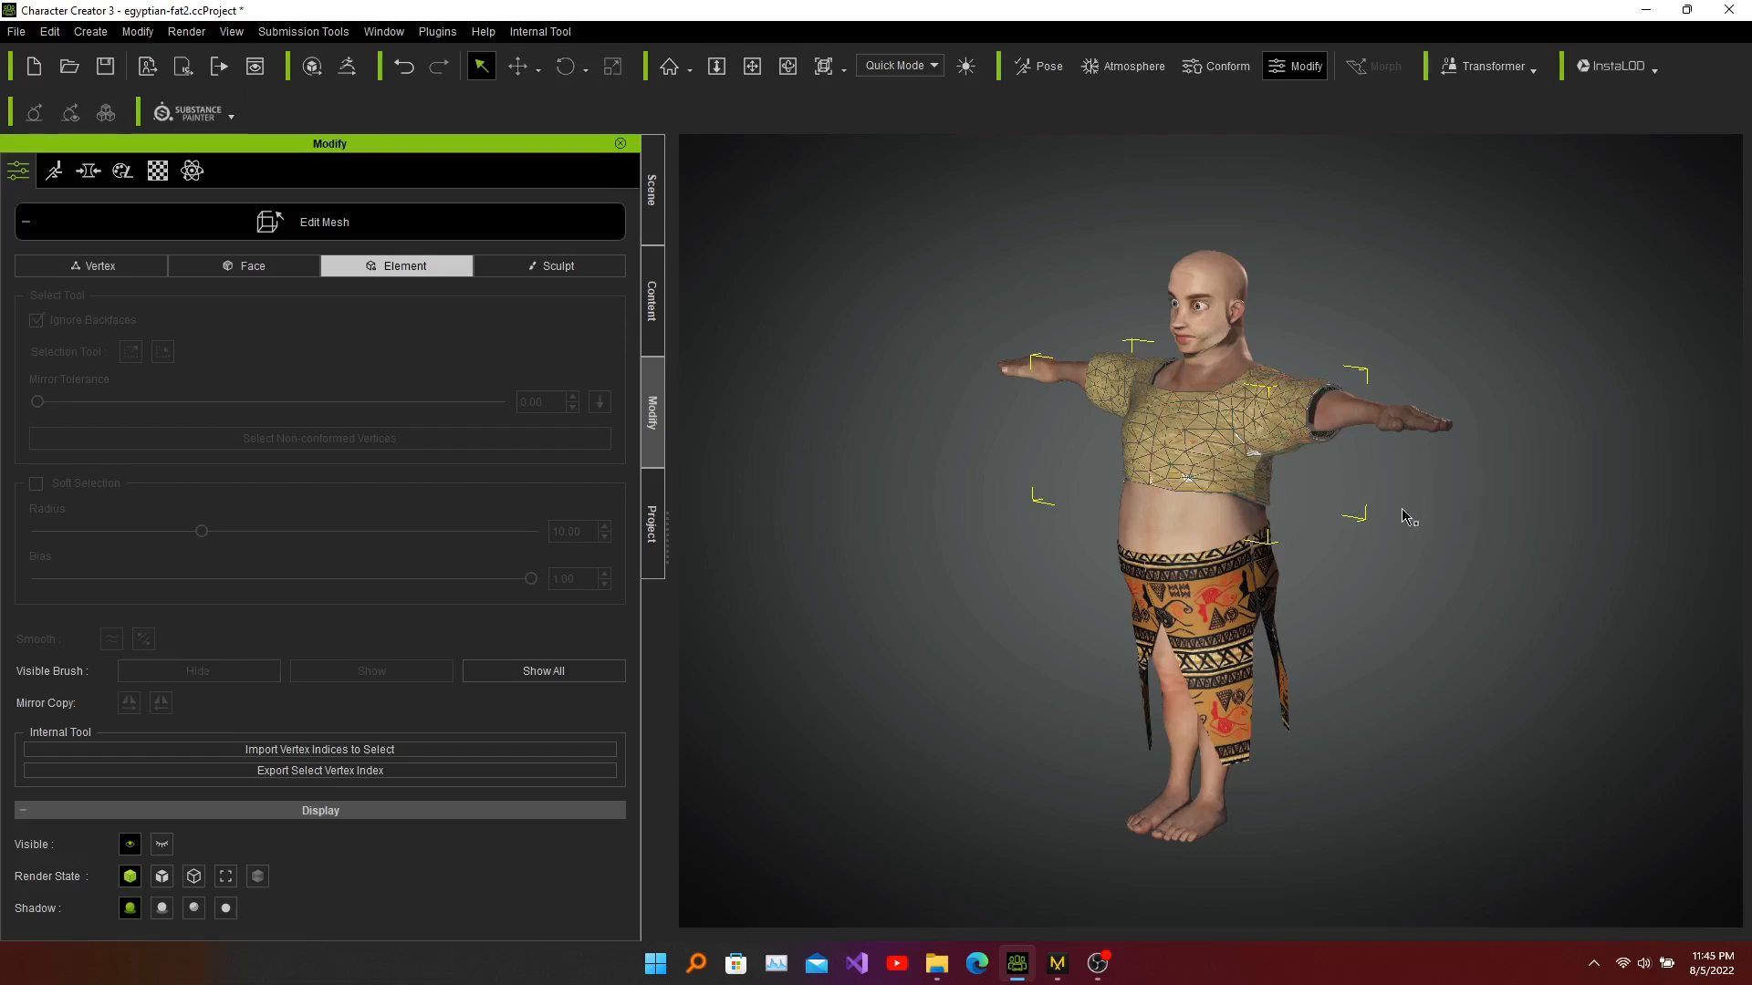
pyautogui.click(1249, 452)
pyautogui.click(232, 670)
pyautogui.click(1452, 568)
pyautogui.moveTo(931, 618); pyautogui.dragTo(1012, 638, button='right')
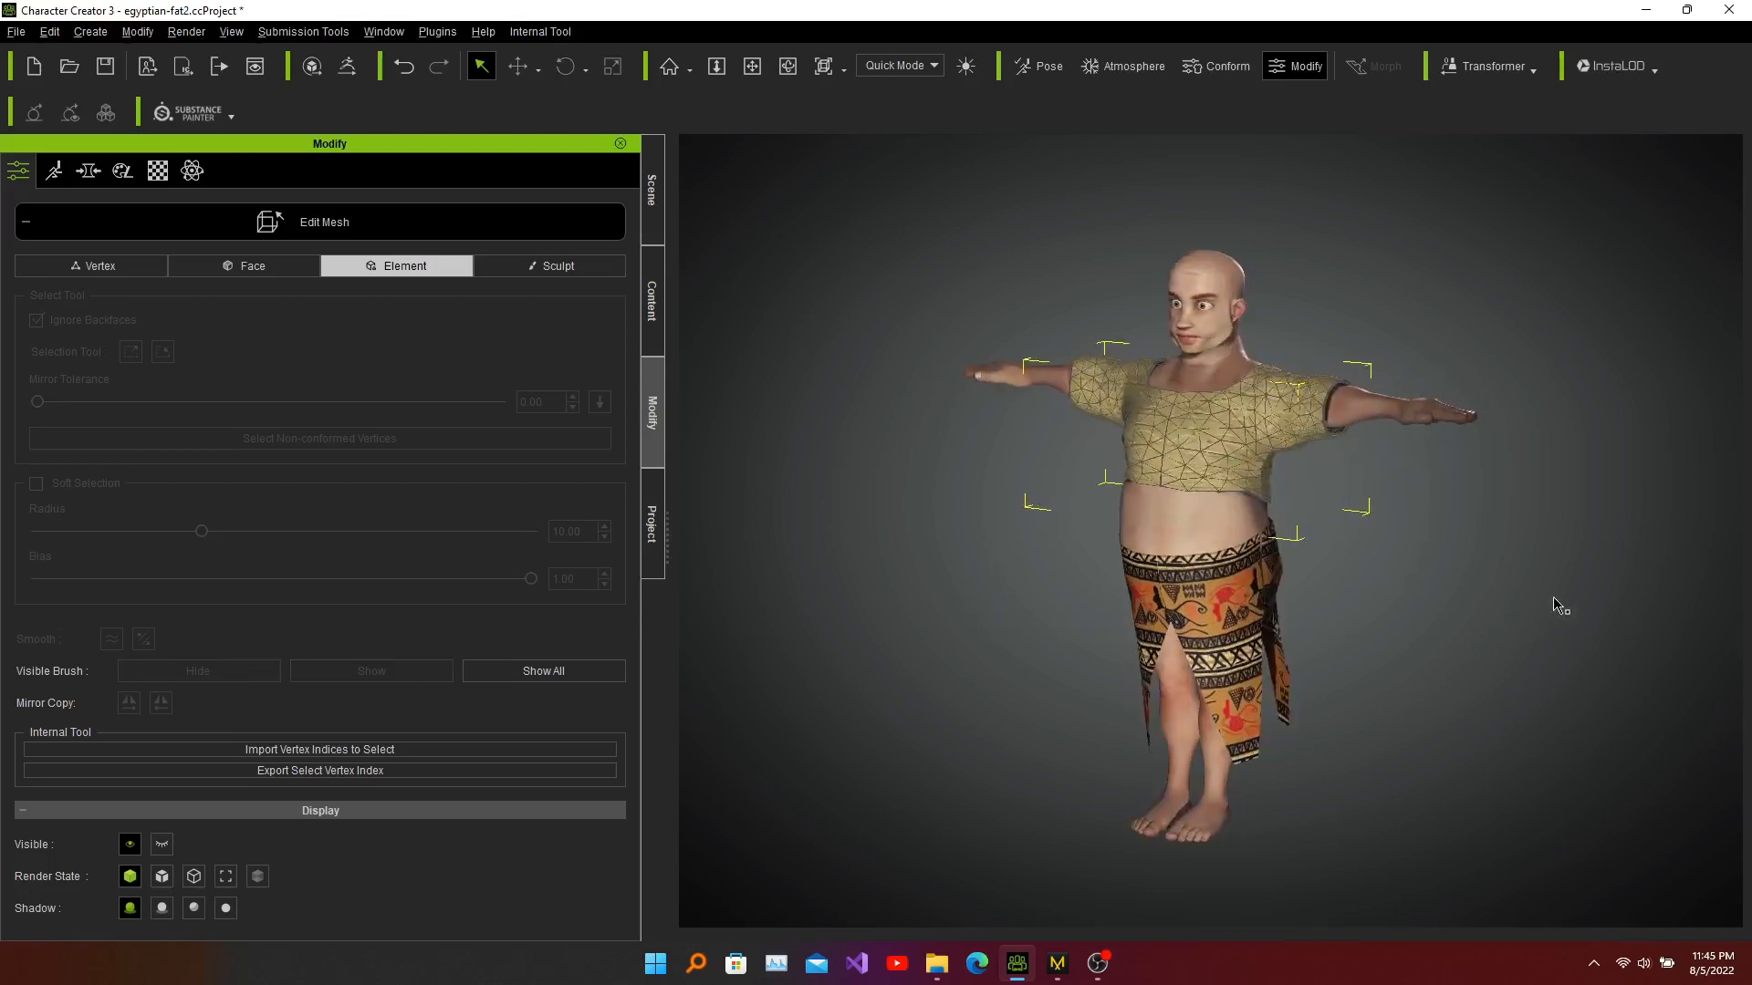
# Hide the stray light element on the shirt's back near the character's left shoulder blade
pyautogui.moveTo(1560, 607); pyautogui.dragTo(799, 589, button='right')
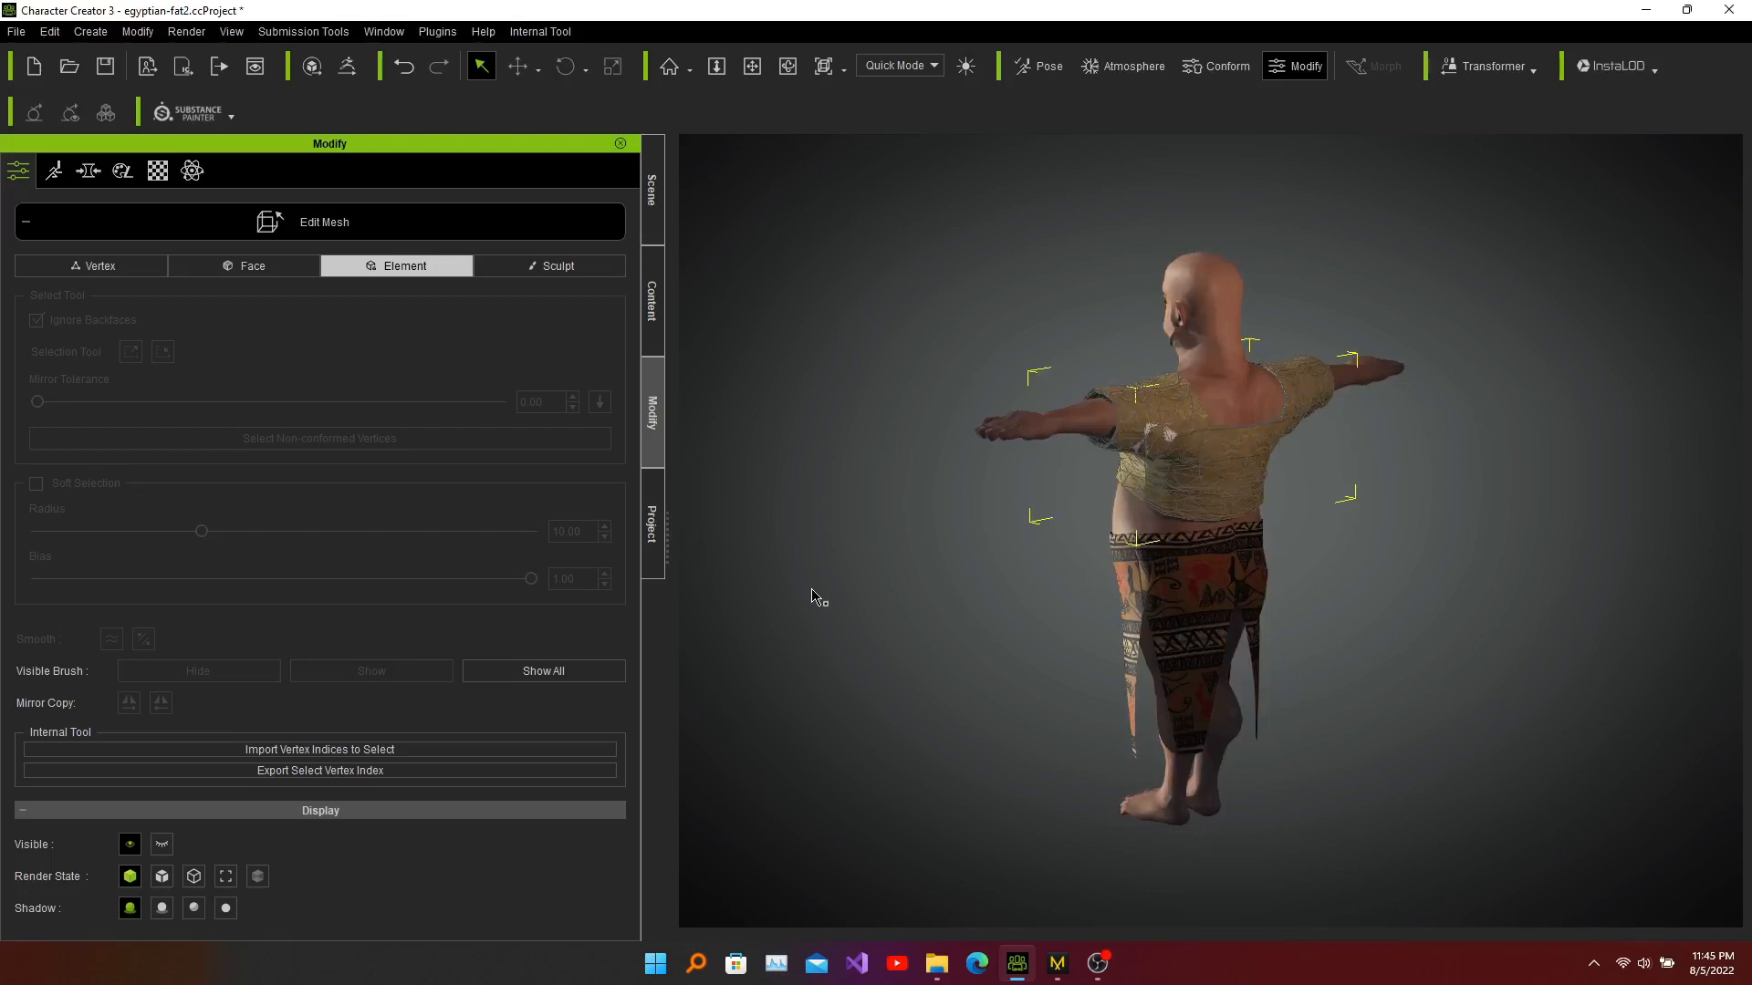
pyautogui.click(1172, 442)
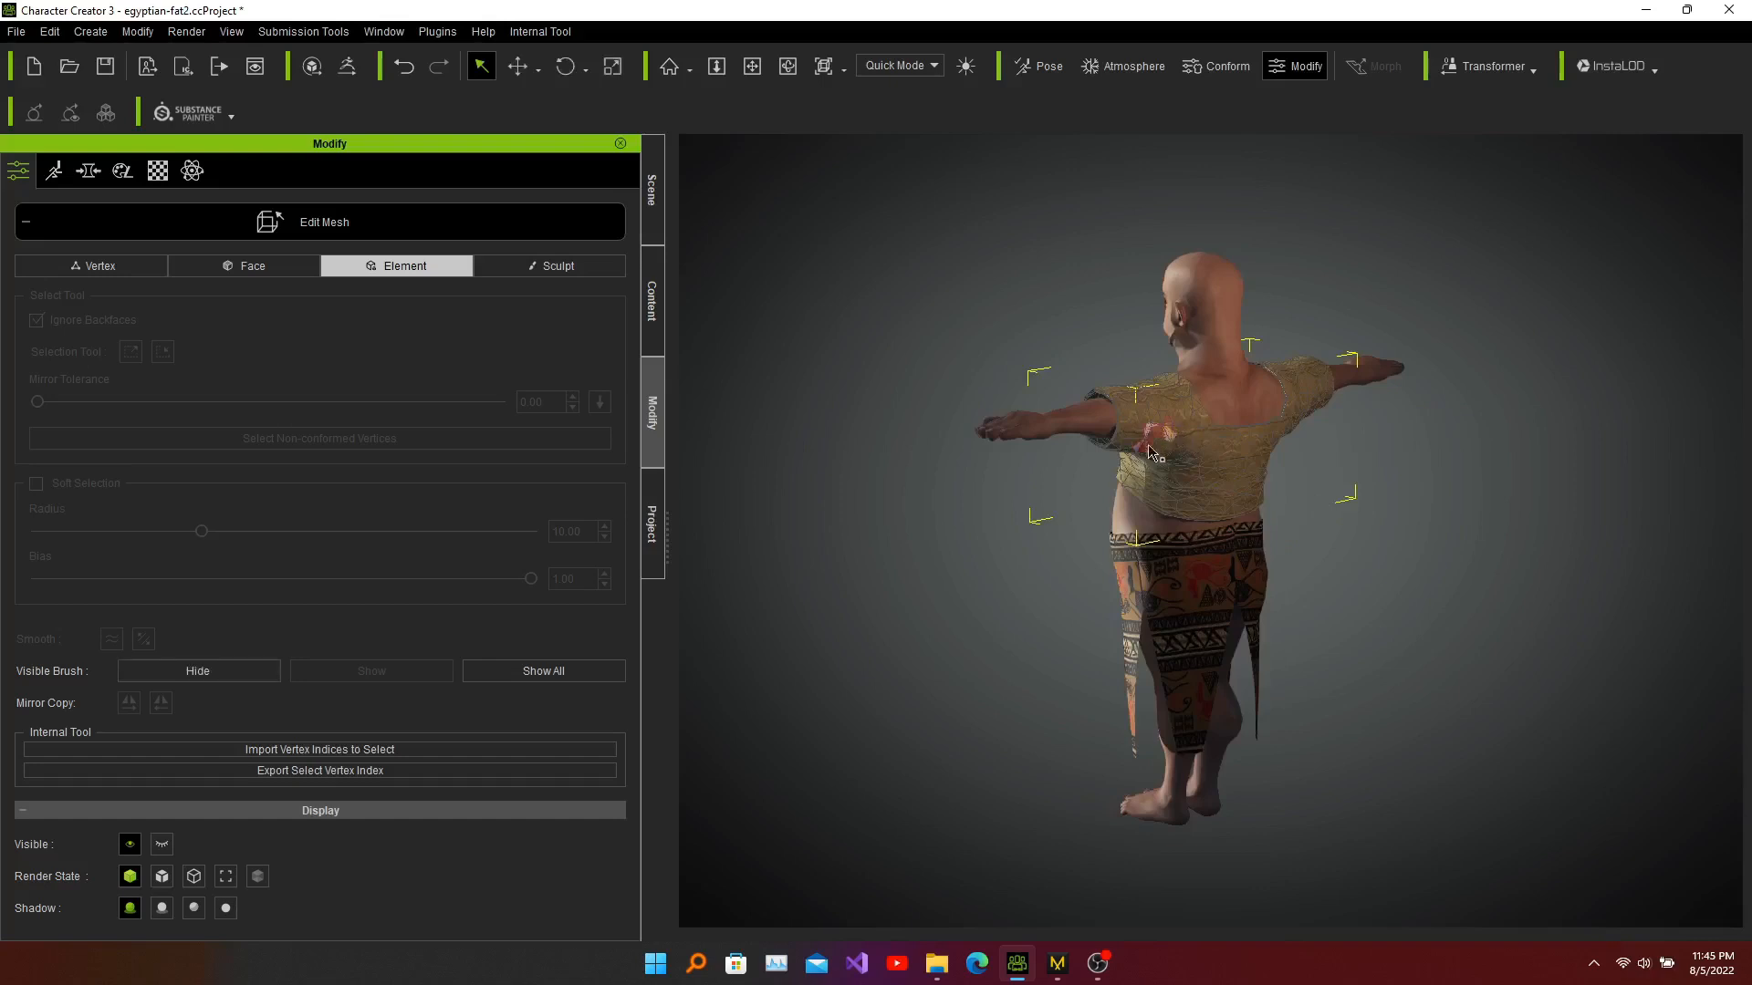
pyautogui.click(236, 671)
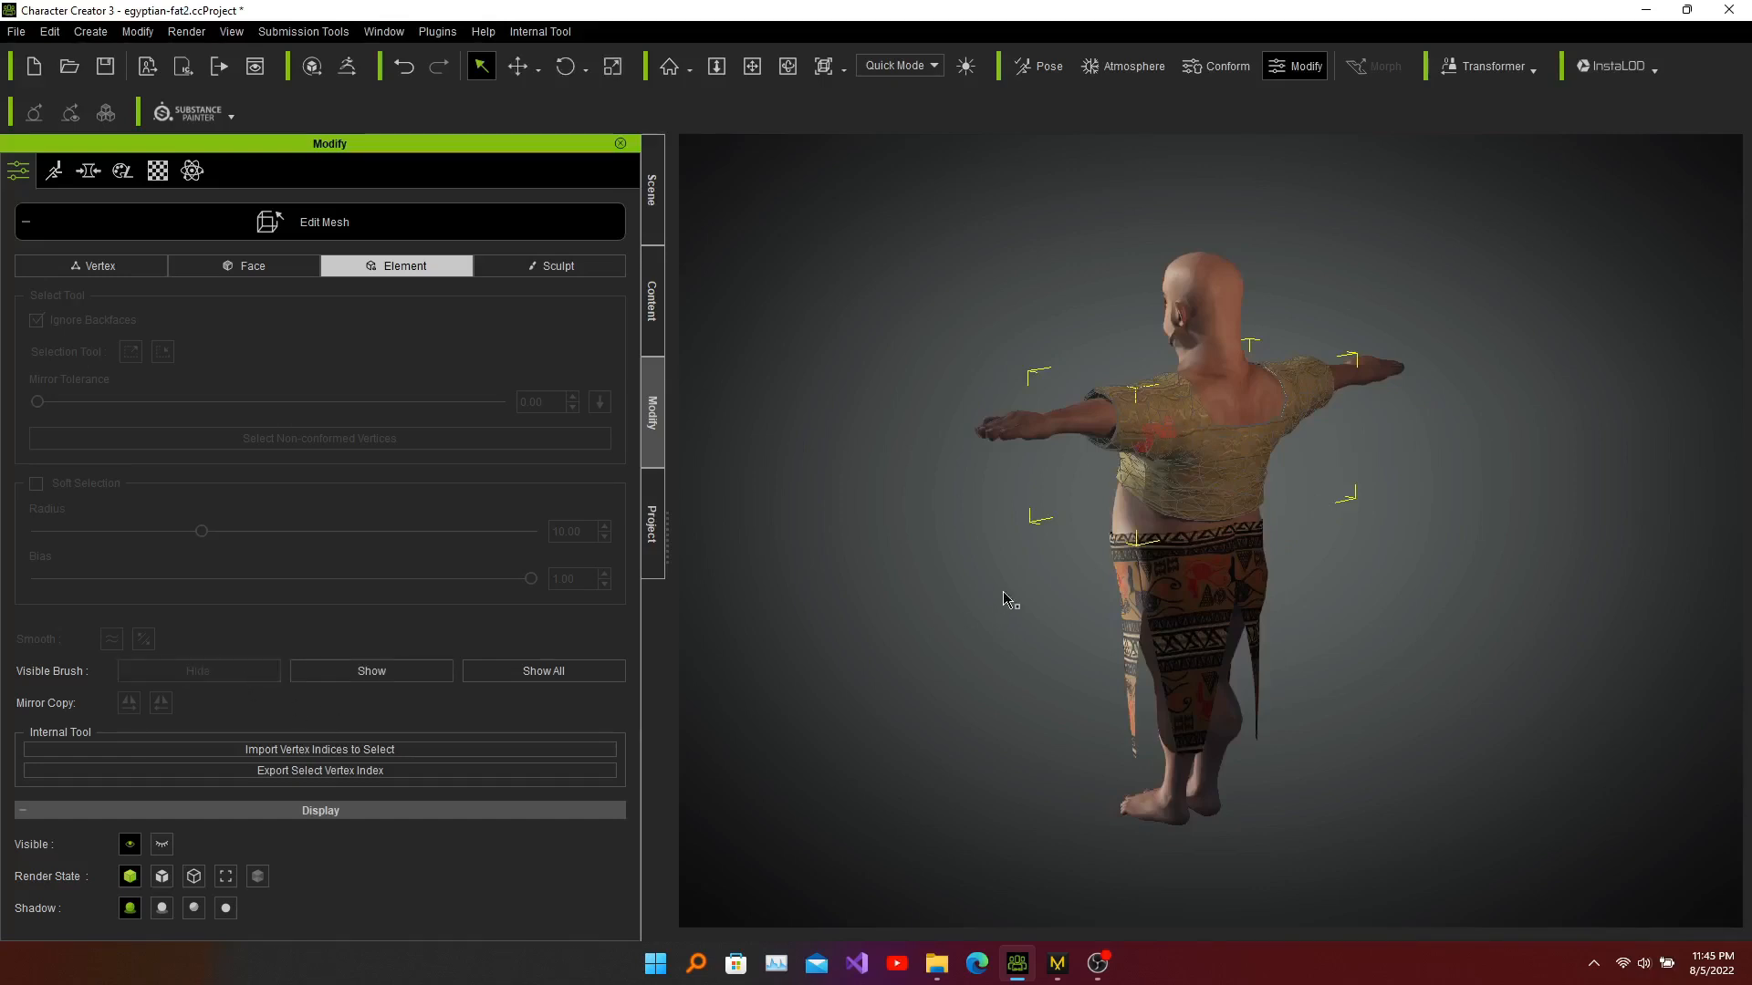
pyautogui.moveTo(1519, 577); pyautogui.dragTo(1182, 593, button='right')
pyautogui.click(1446, 687)
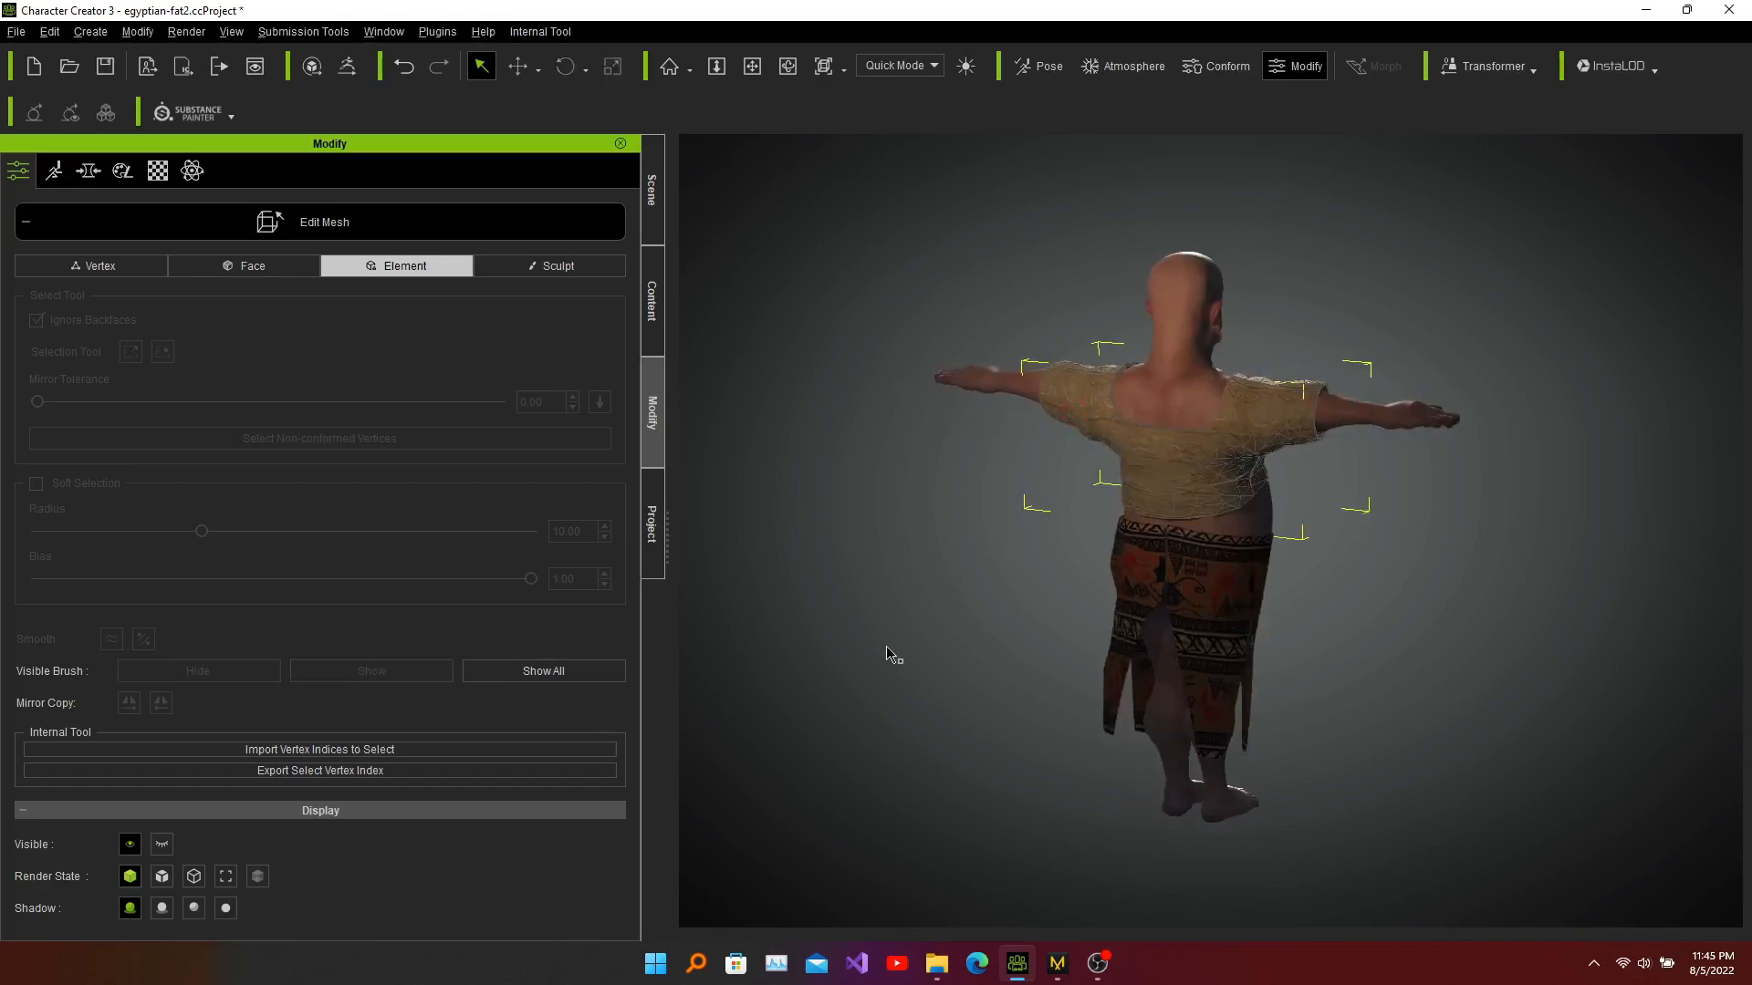
pyautogui.moveTo(882, 619); pyautogui.dragTo(1139, 593, button='right')
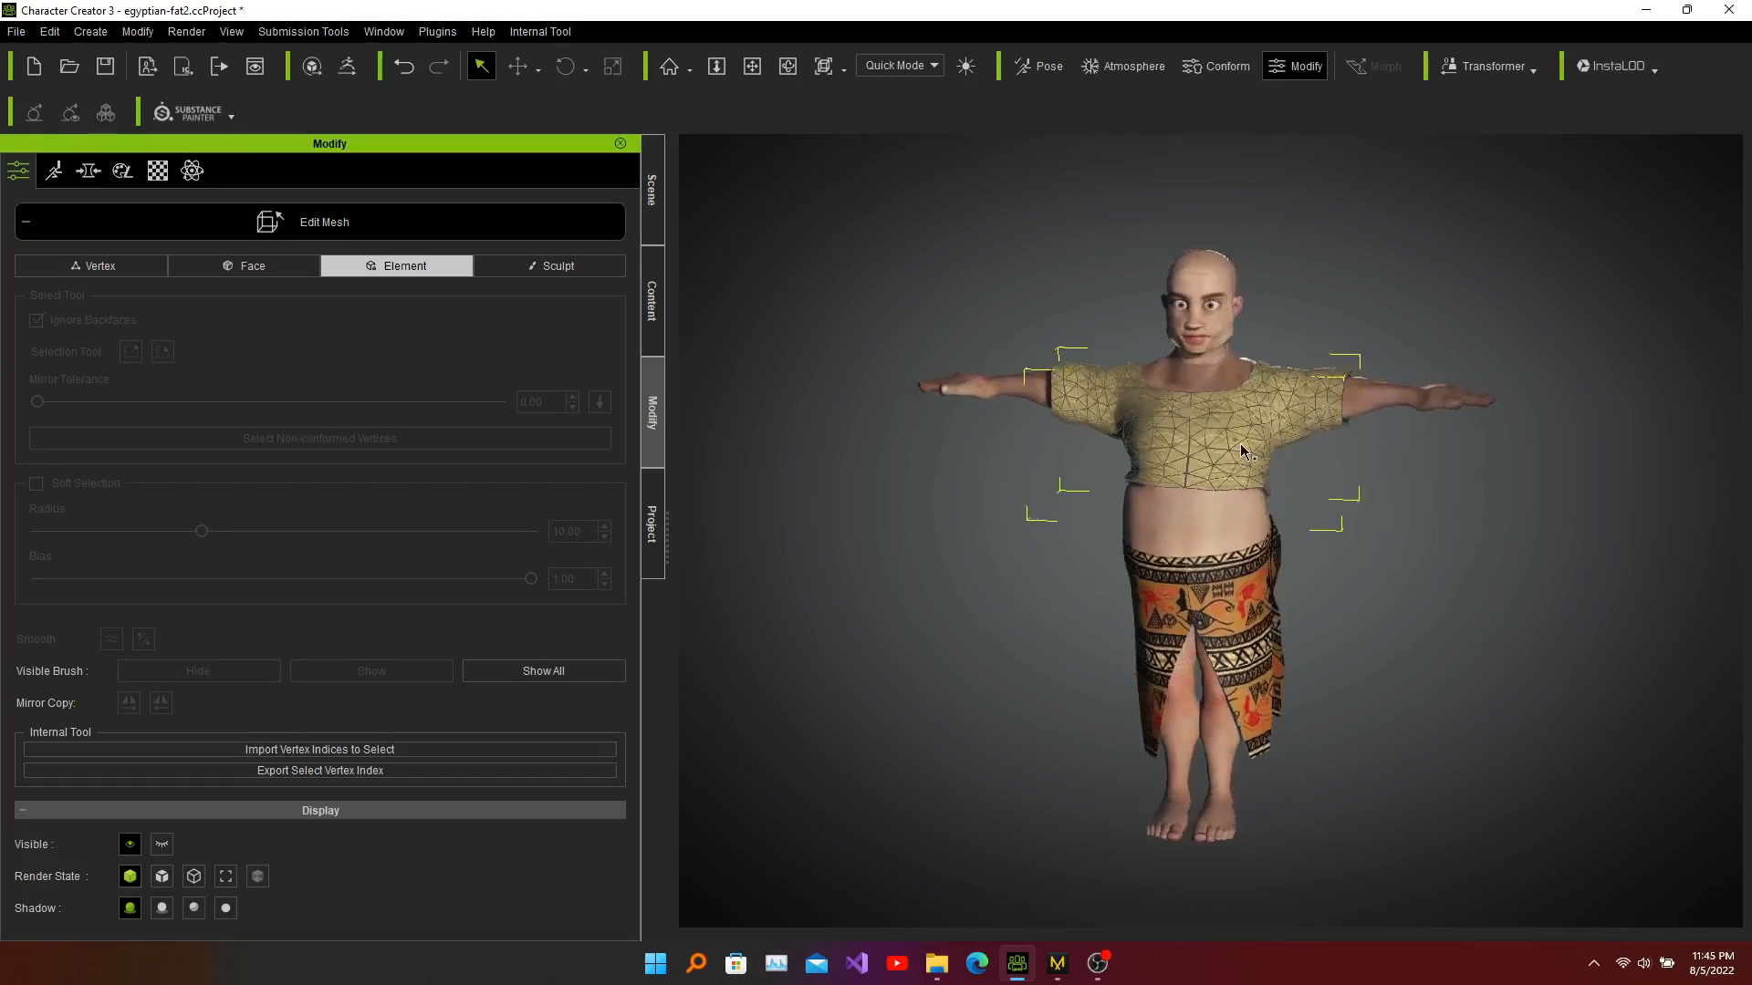
# Switch the shirt's mesh editing to Sculpt mode and apply one brush dab near the character's right armpit
pyautogui.scroll(1, 1241, 445)
pyautogui.scroll(5, 1241, 445)
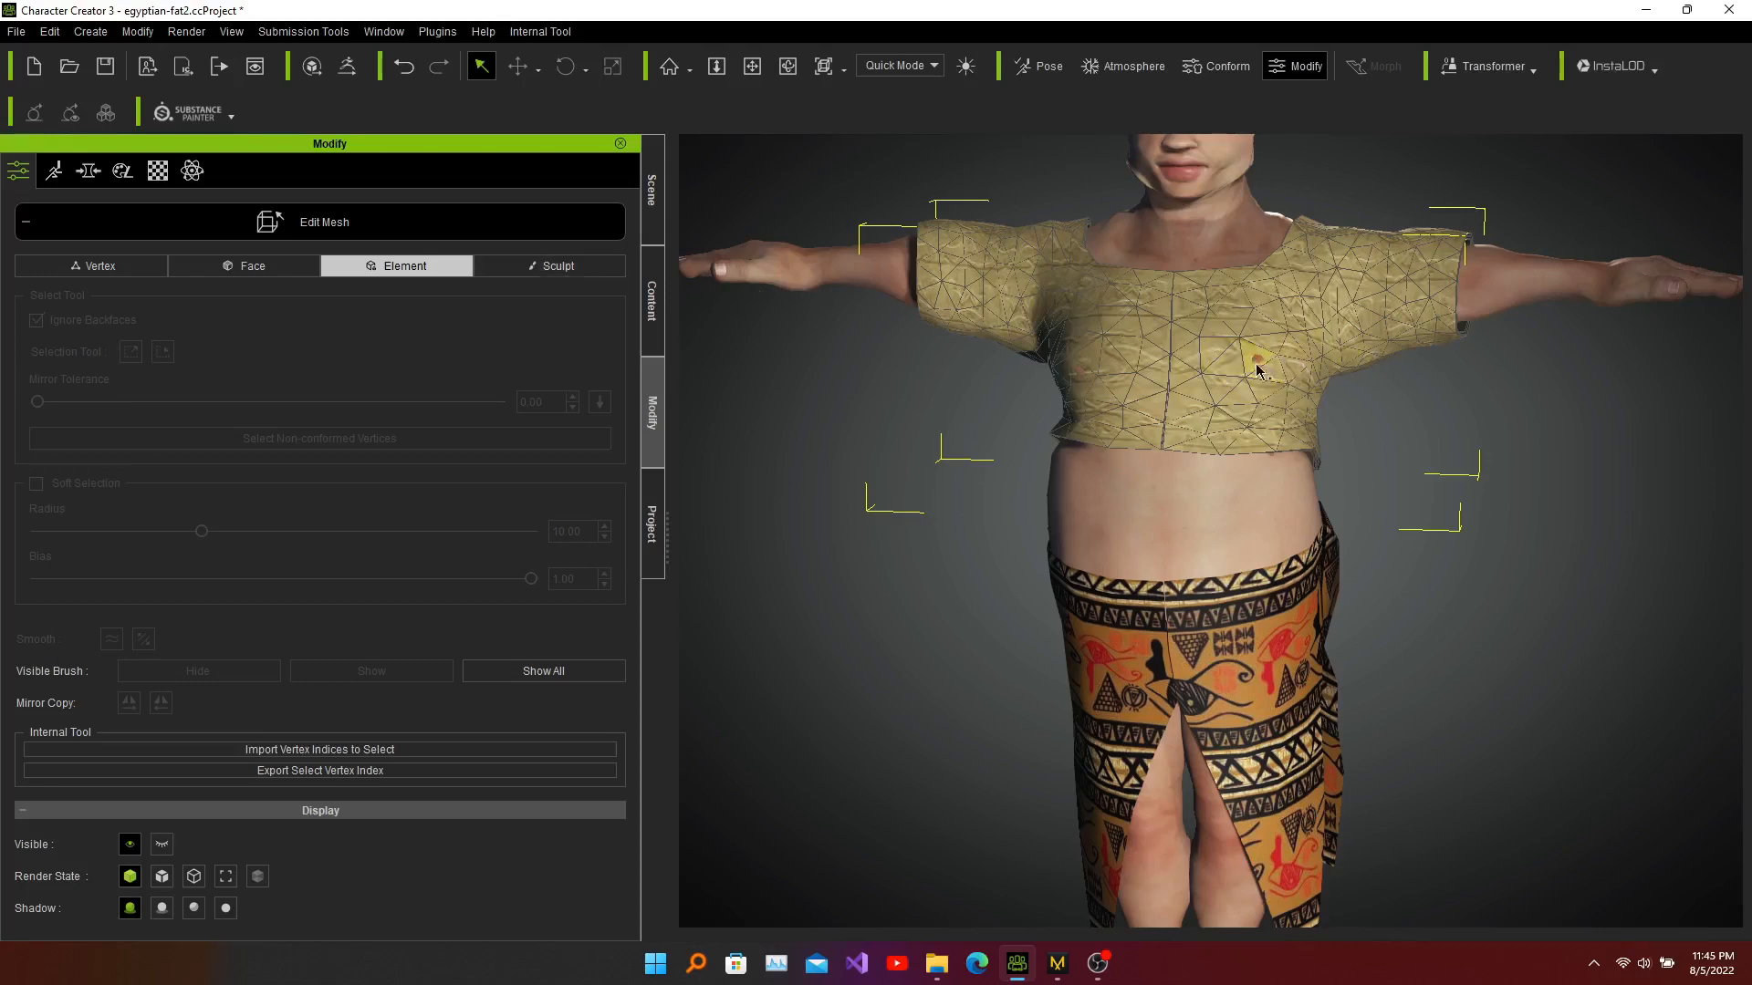
pyautogui.click(558, 267)
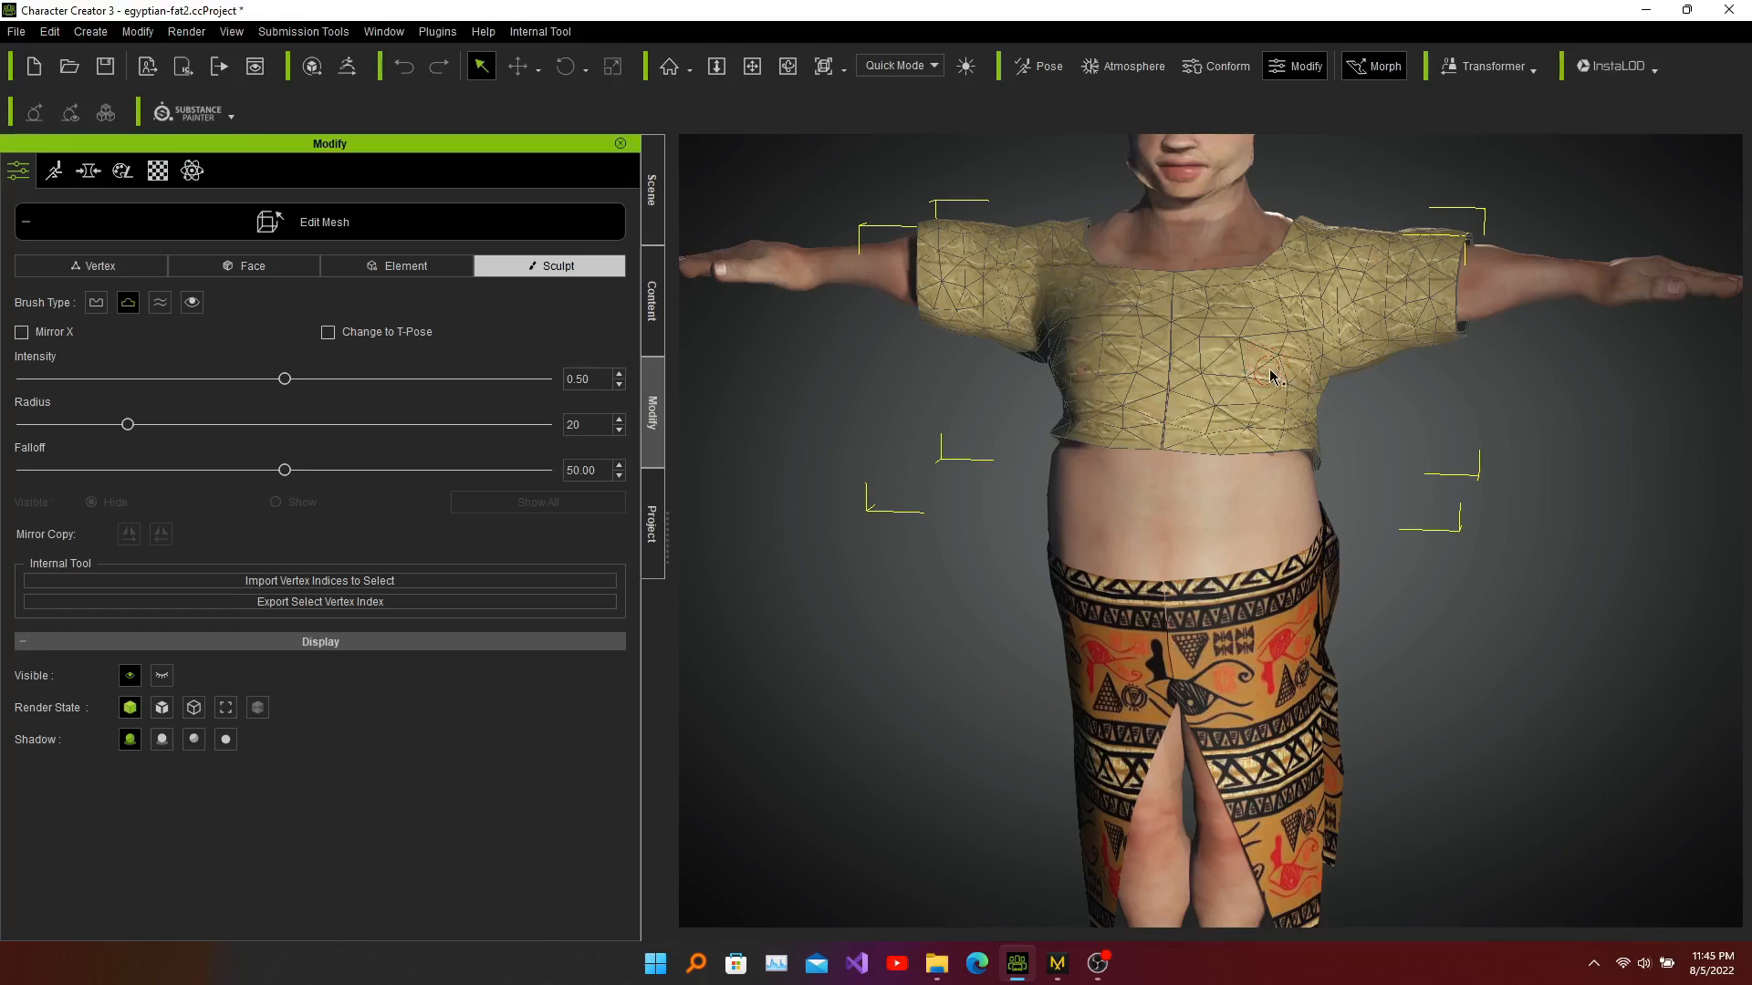
pyautogui.click(1081, 374)
# Examine the shirt's fit from the back, side and front, and exit mesh editing
pyautogui.keyDown('alt'); pyautogui.moveTo(1593, 497); pyautogui.dragTo(715, 432, button='right'); pyautogui.keyUp('alt')
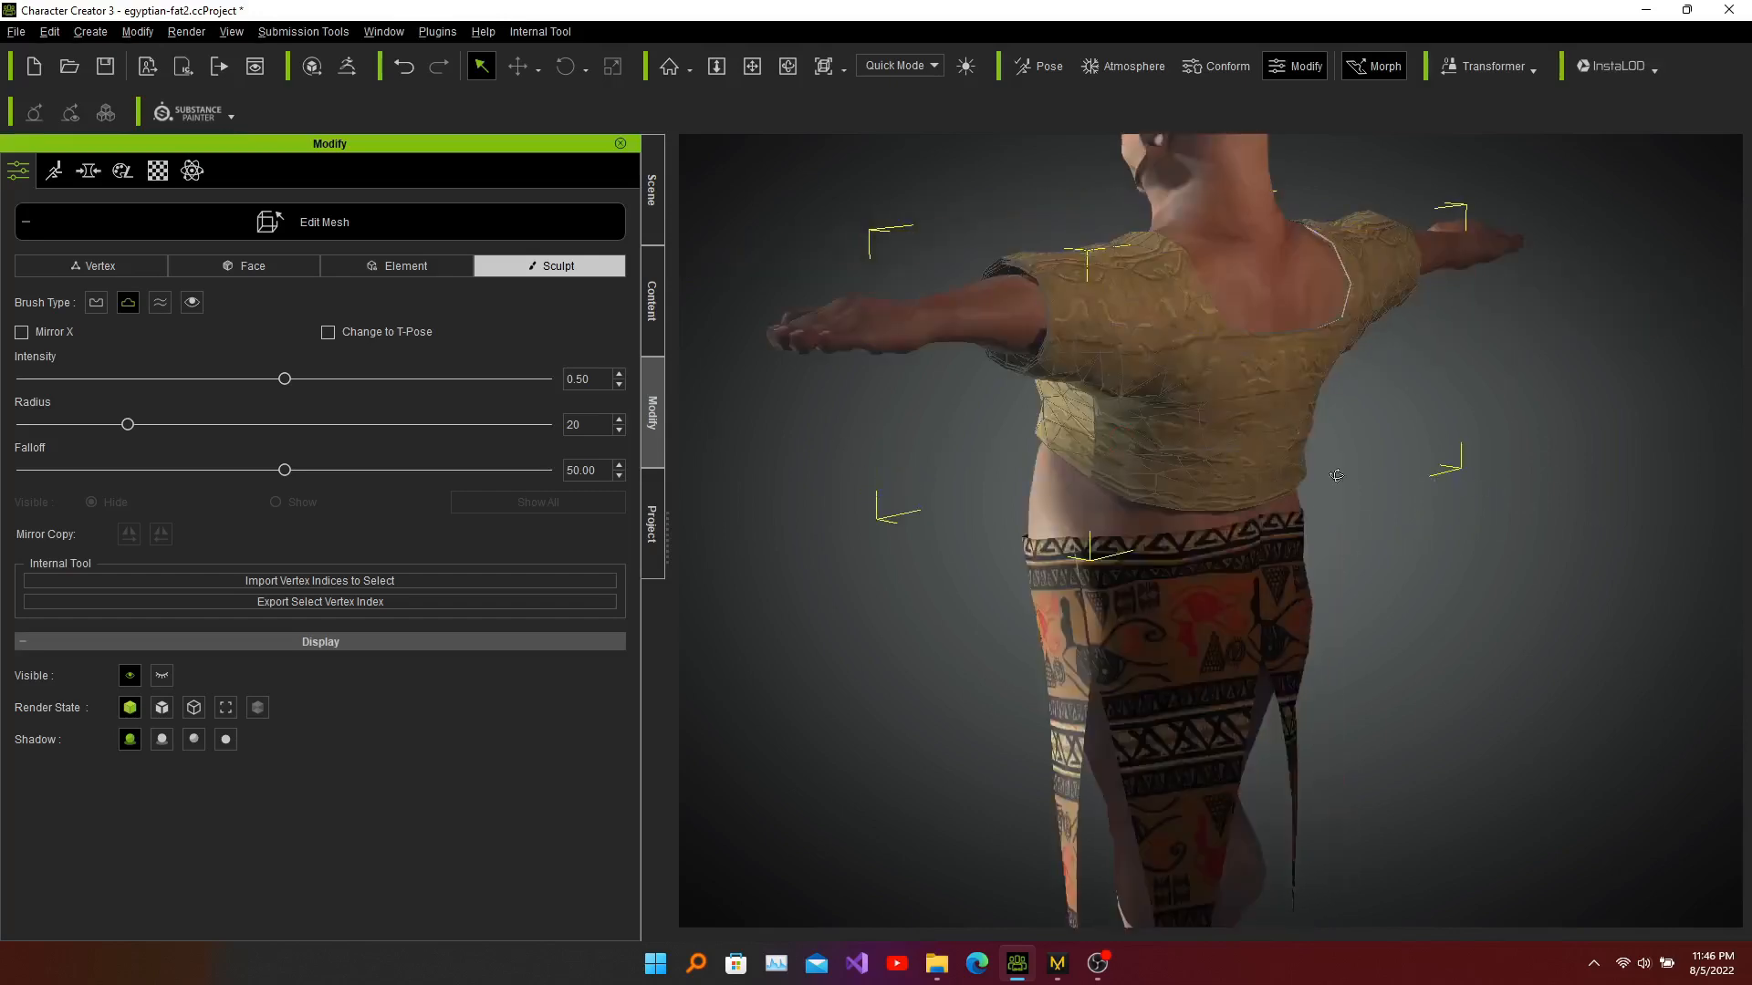
pyautogui.keyDown('alt'); pyautogui.moveTo(1310, 481); pyautogui.dragTo(1195, 436, button='right'); pyautogui.keyUp('alt')
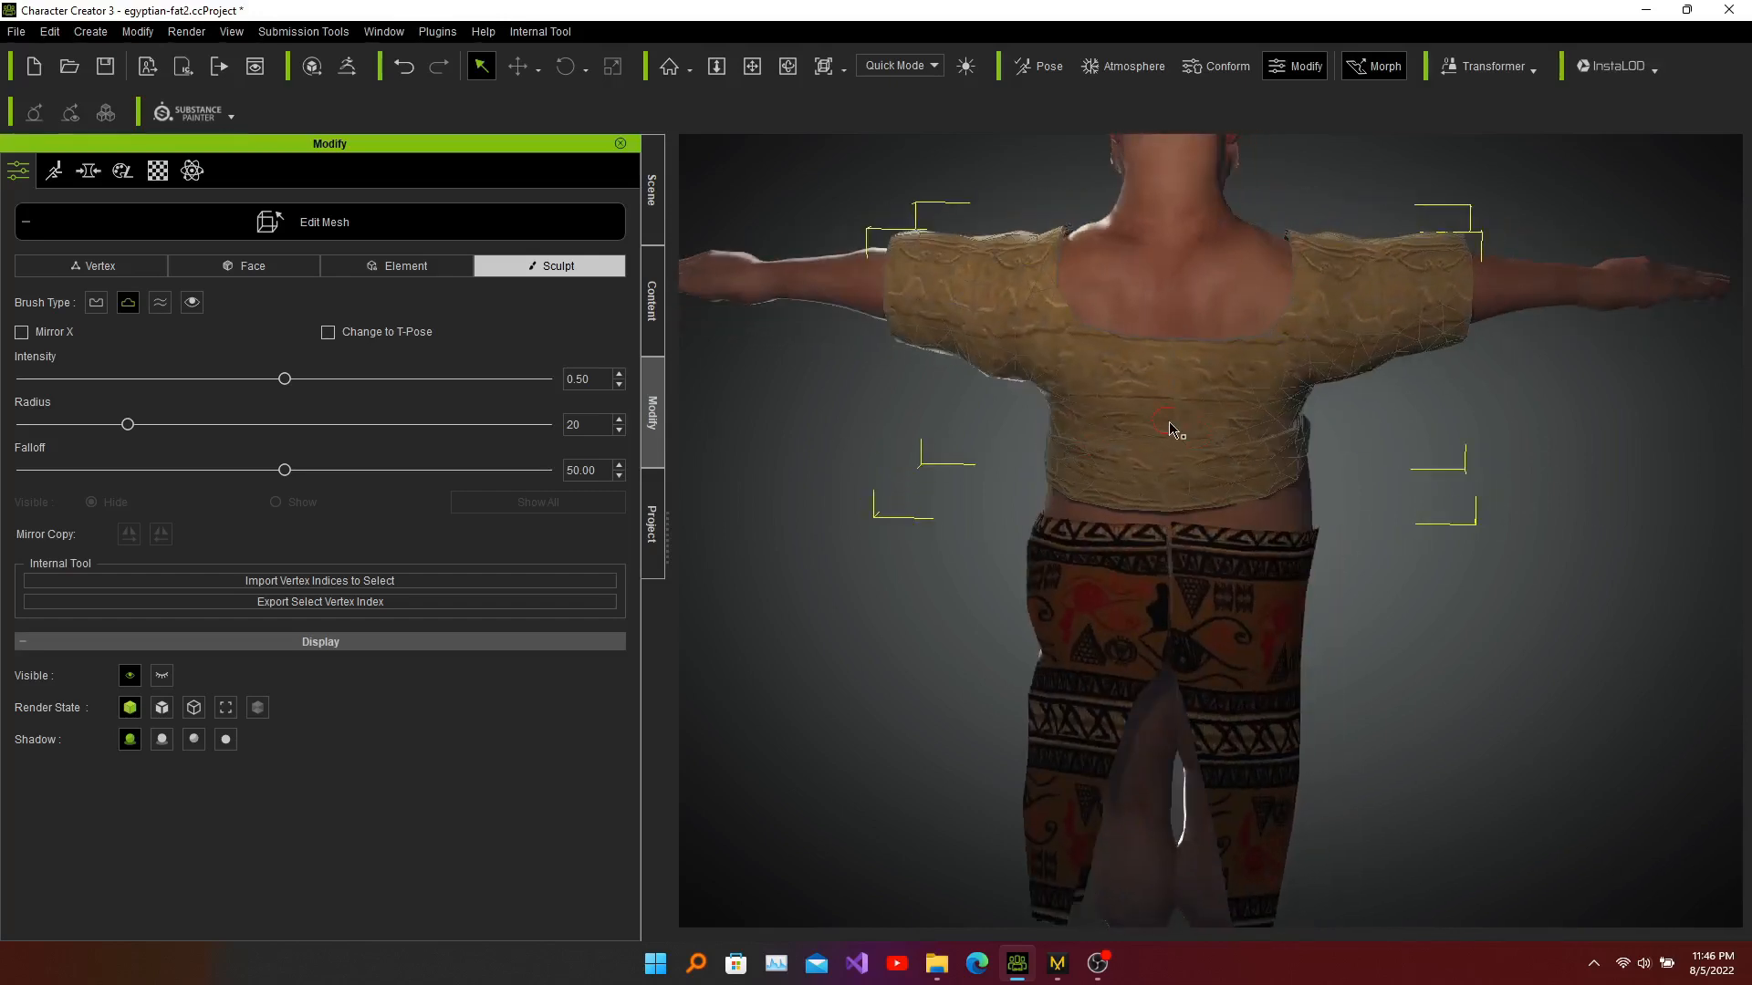
pyautogui.scroll(-5, 1169, 424)
pyautogui.scroll(-3, 1167, 421)
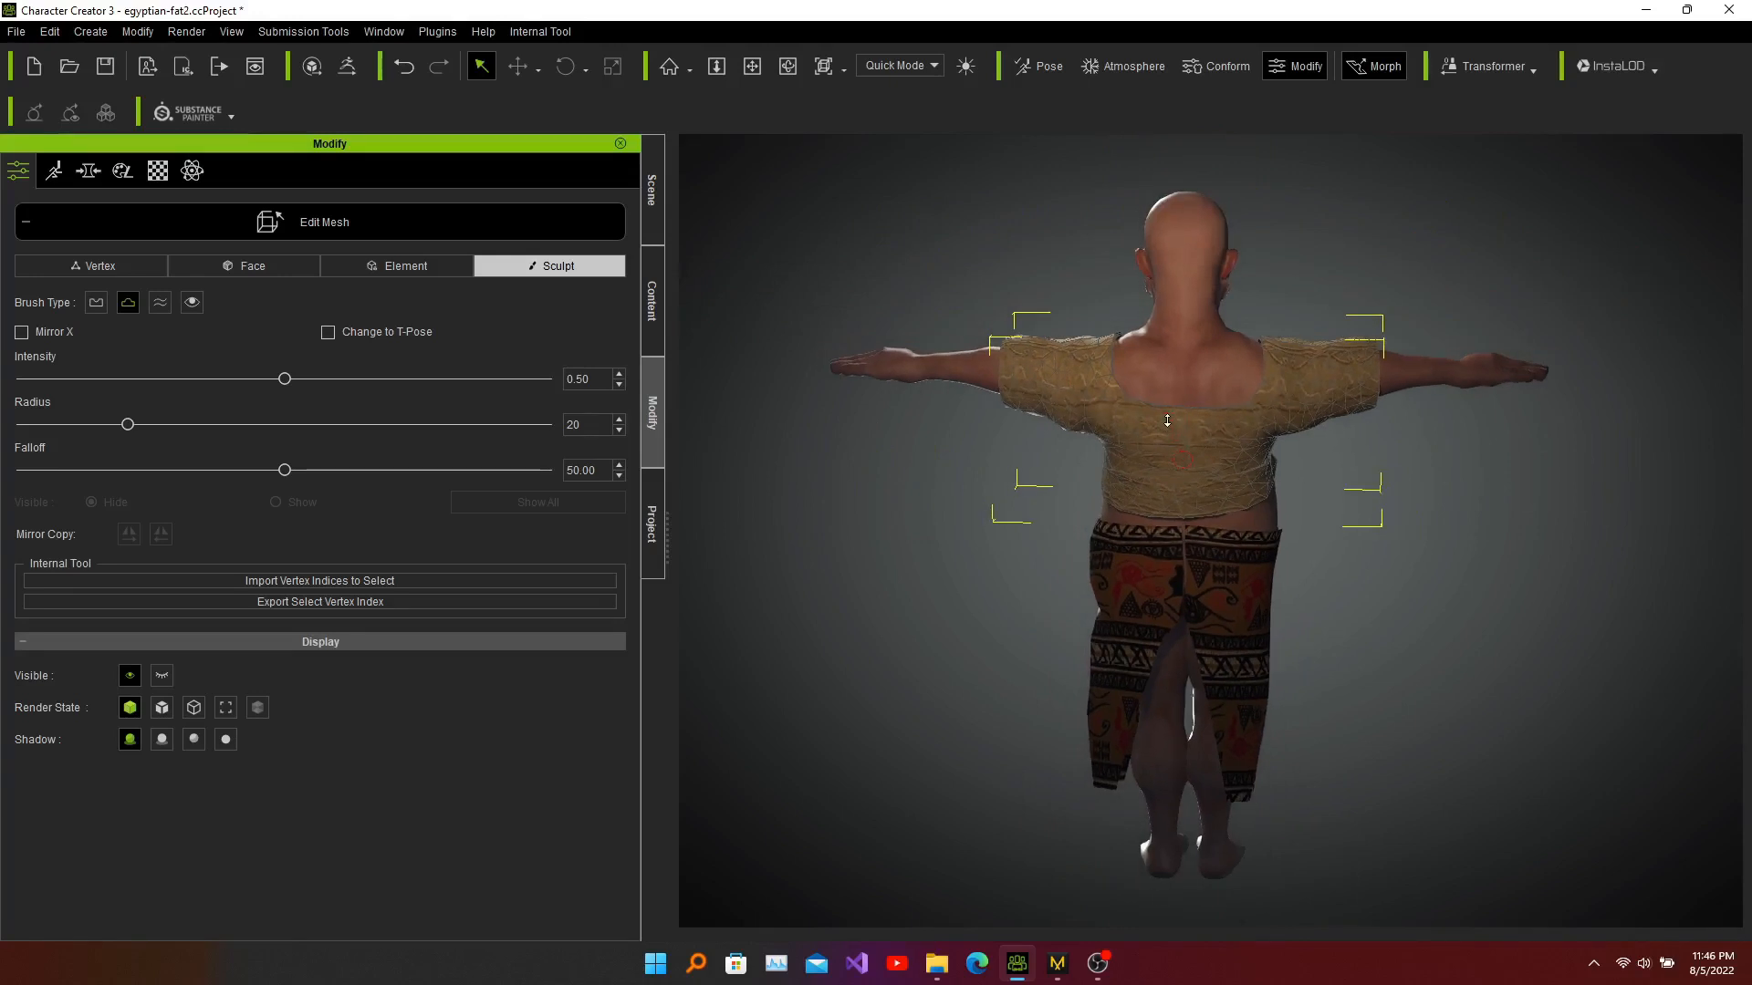
pyautogui.keyDown('alt'); pyautogui.moveTo(1513, 559); pyautogui.dragTo(893, 512, button='right'); pyautogui.keyUp('alt')
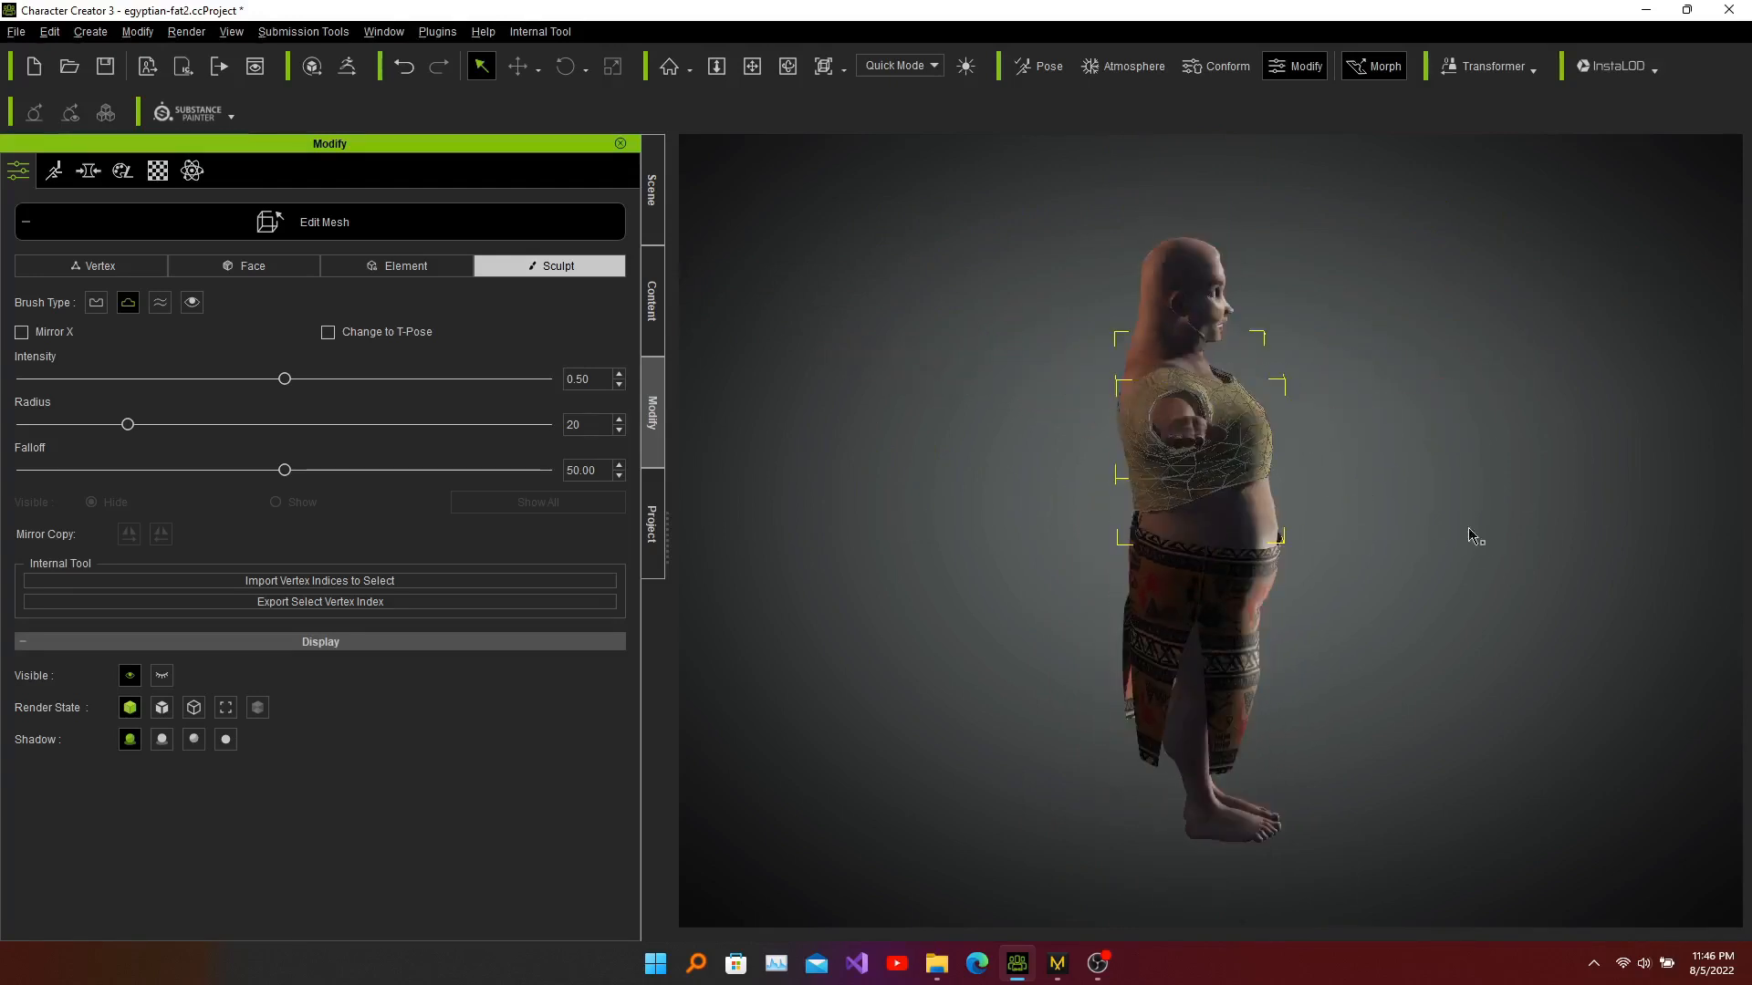
pyautogui.keyDown('alt'); pyautogui.moveTo(1561, 534); pyautogui.dragTo(889, 485, button='right'); pyautogui.keyUp('alt')
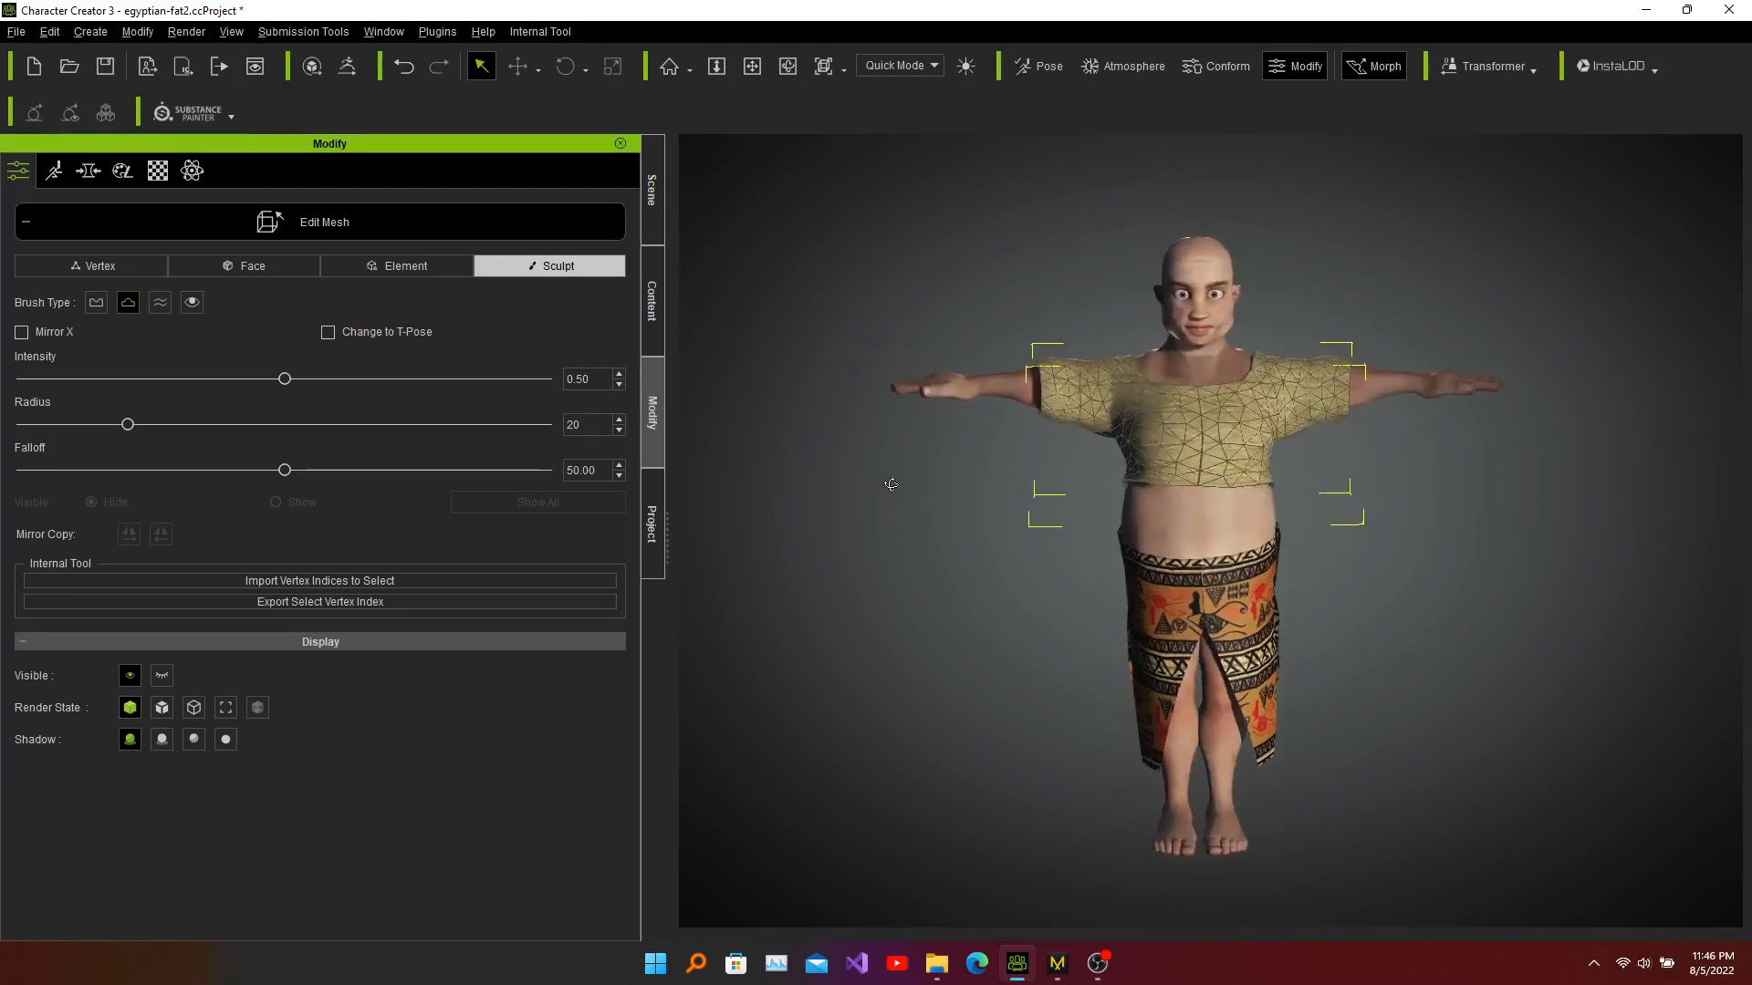
pyautogui.click(356, 222)
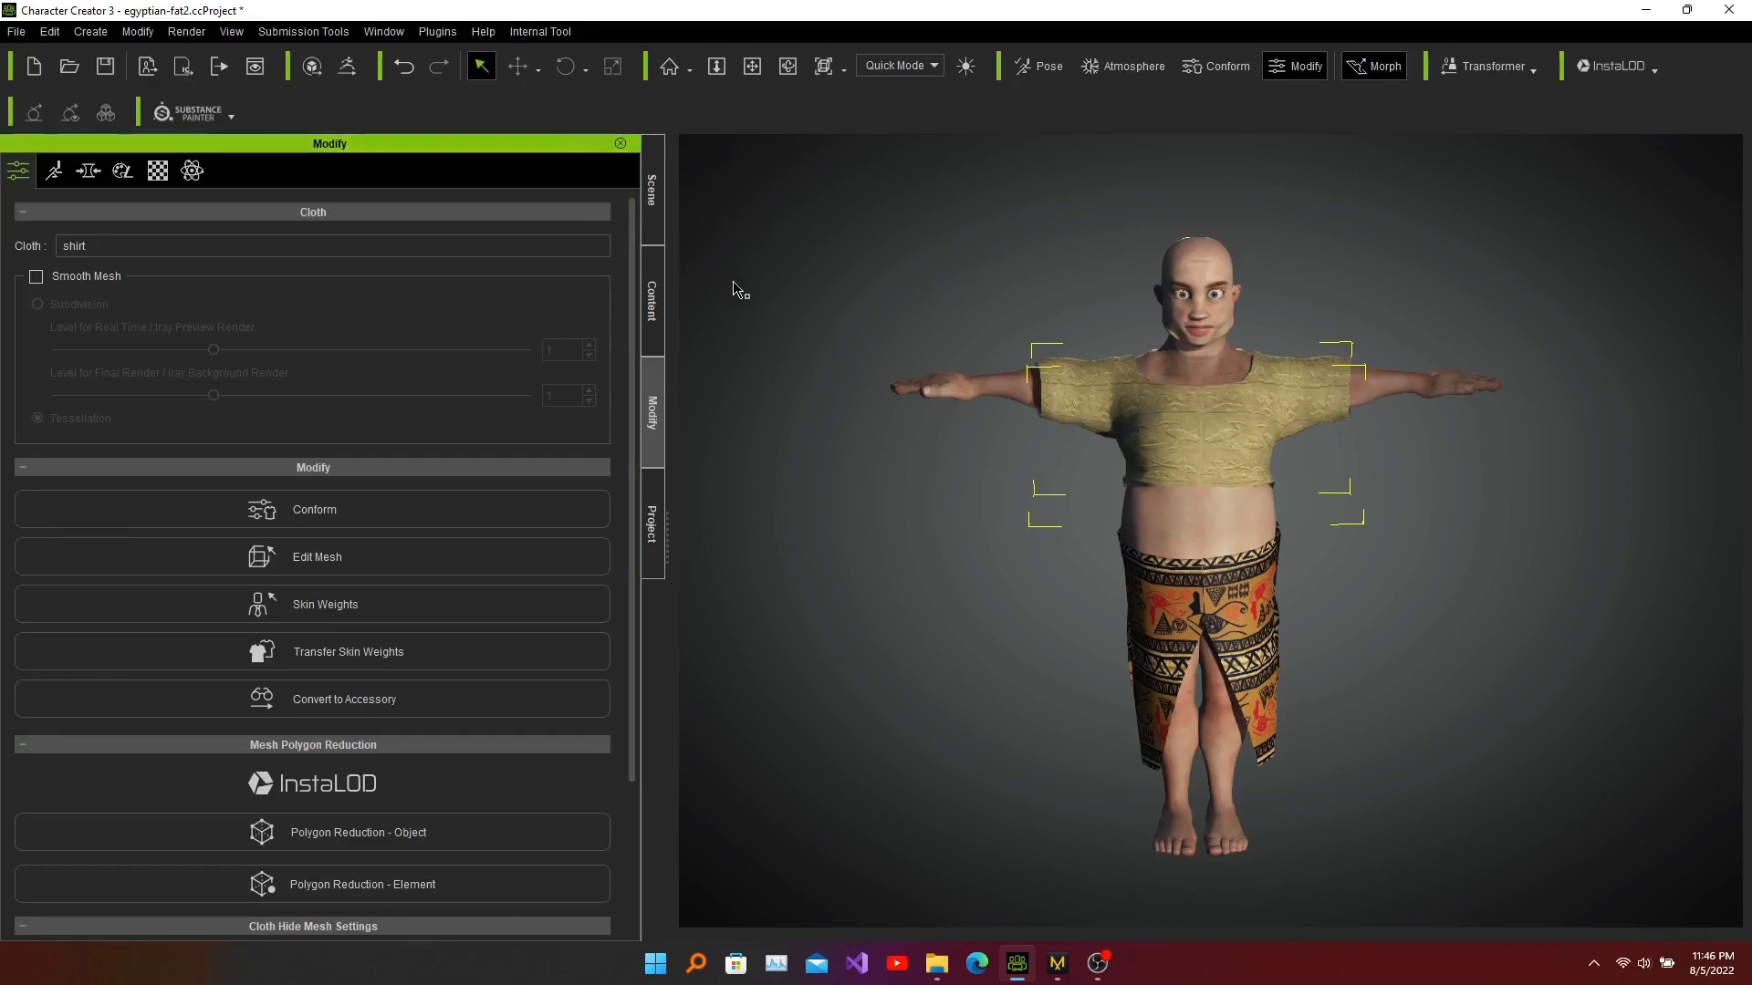
# Save the shirt to the custom cloth library's Shirts folder under the name "Egyptian Shirt" and deselect it
pyautogui.click(656, 315)
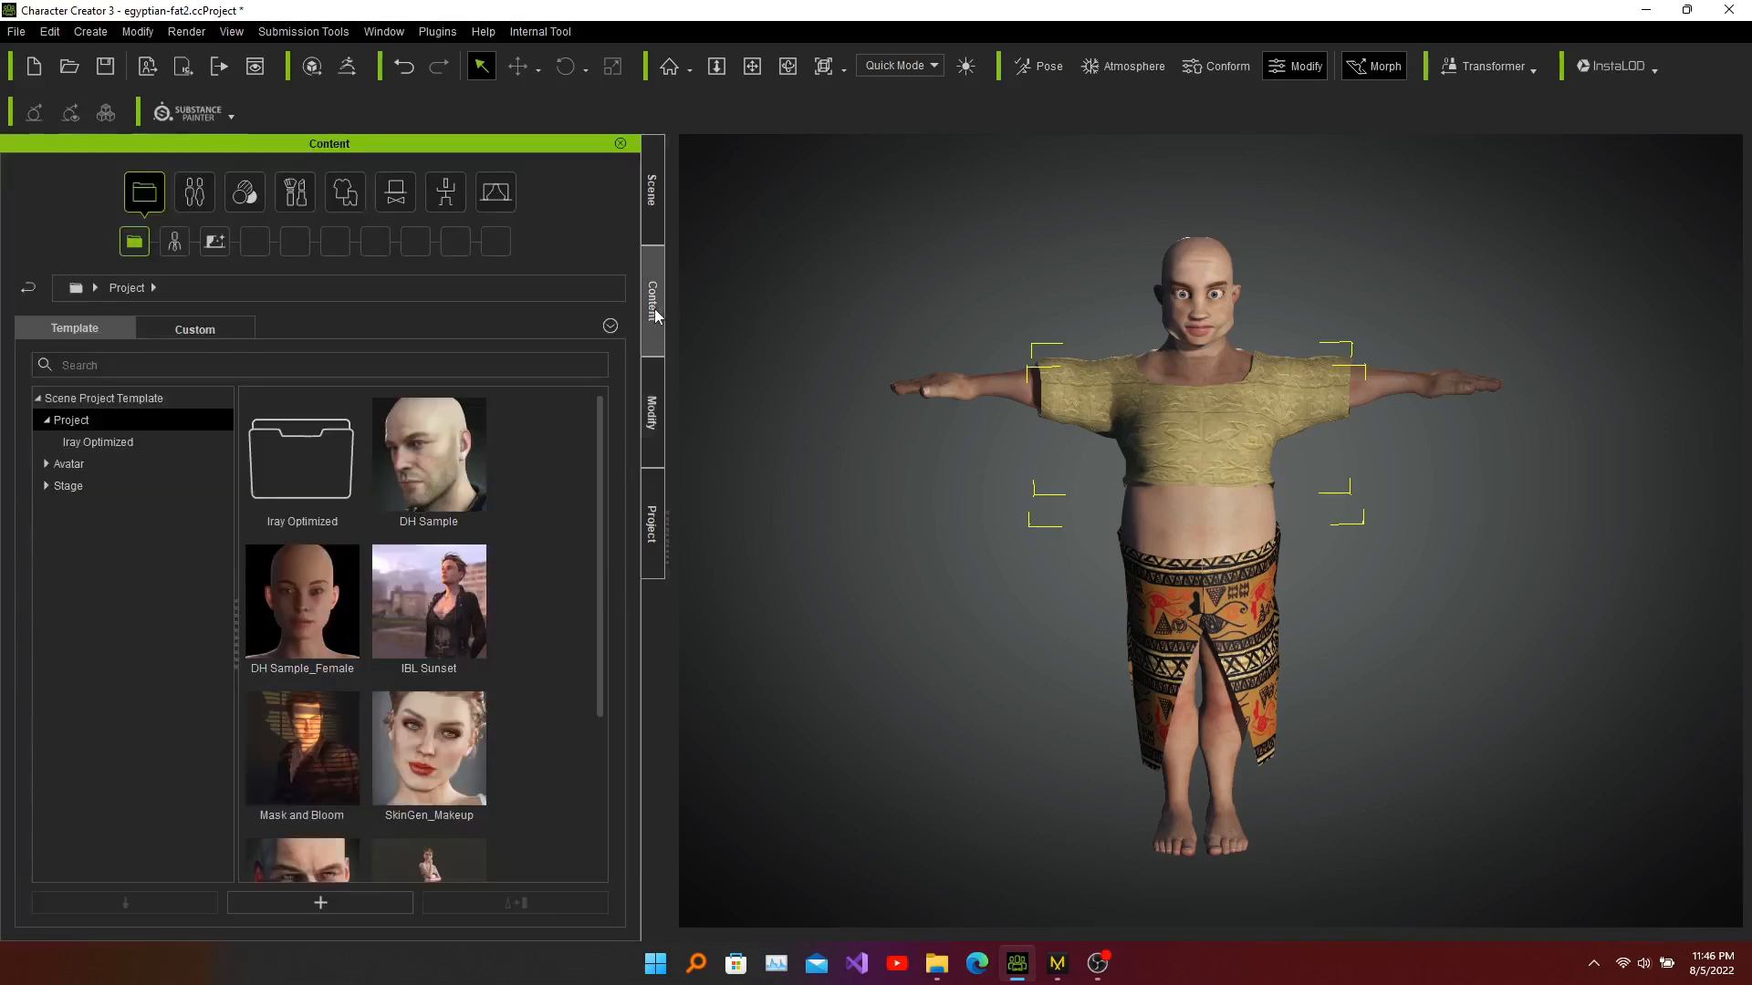
pyautogui.click(347, 193)
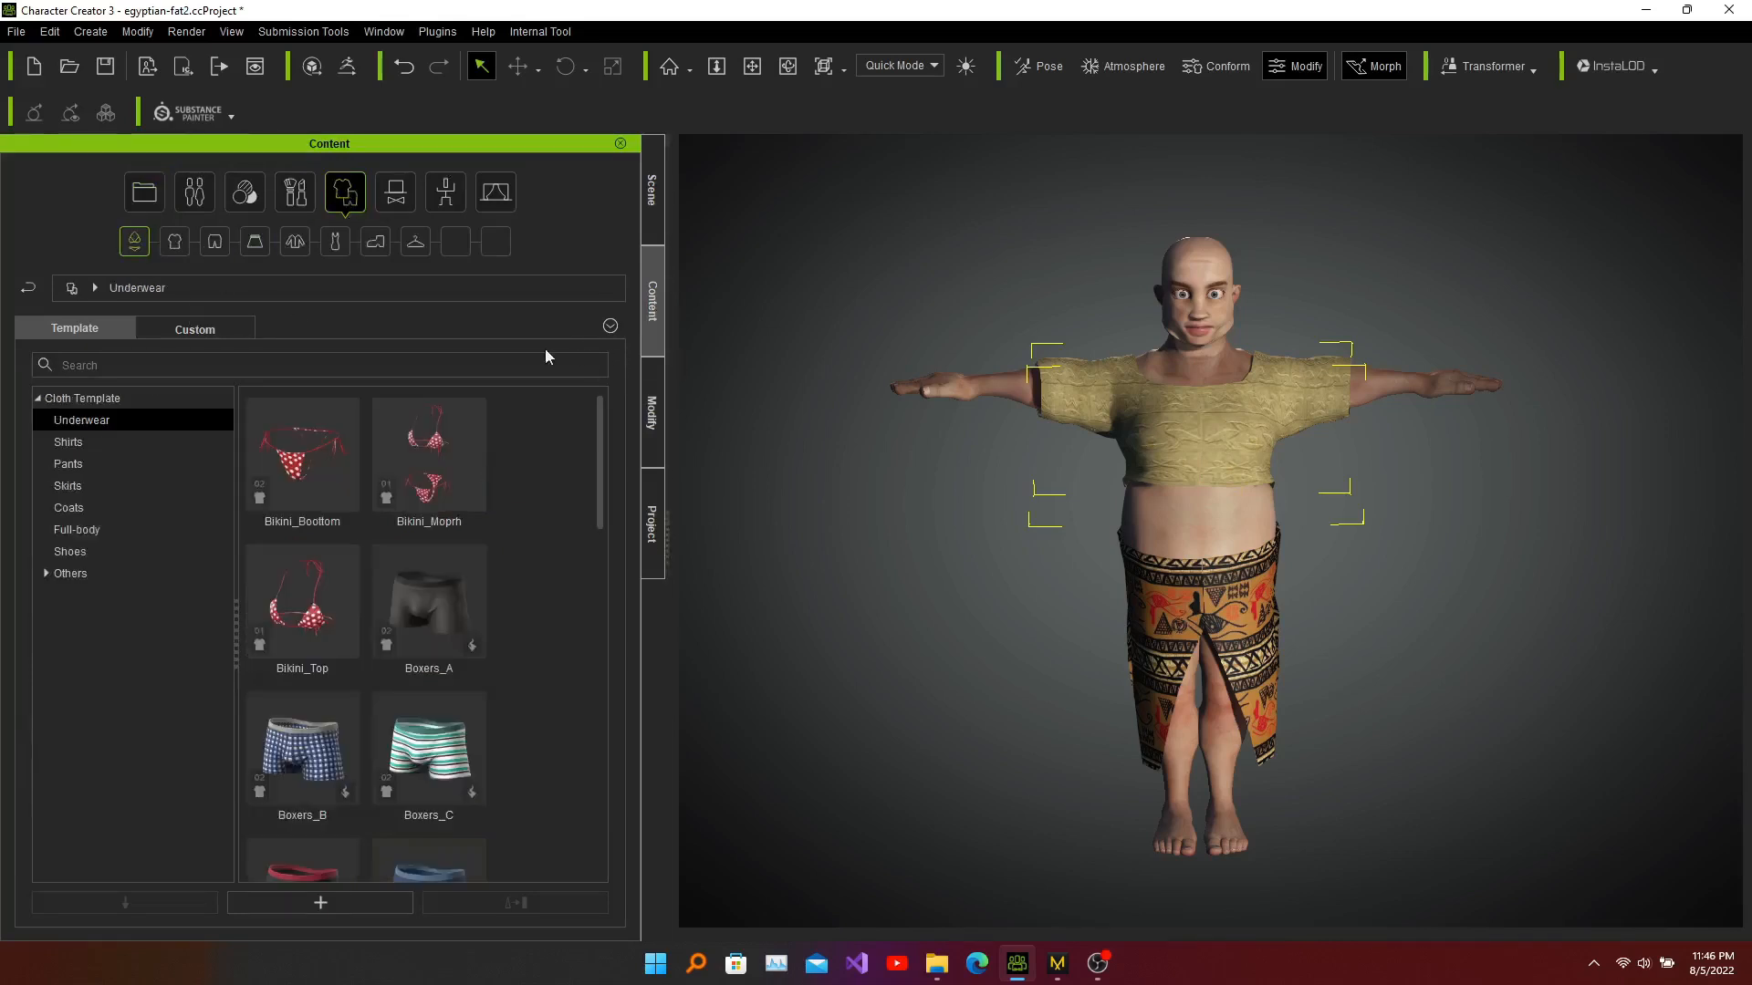
pyautogui.click(215, 326)
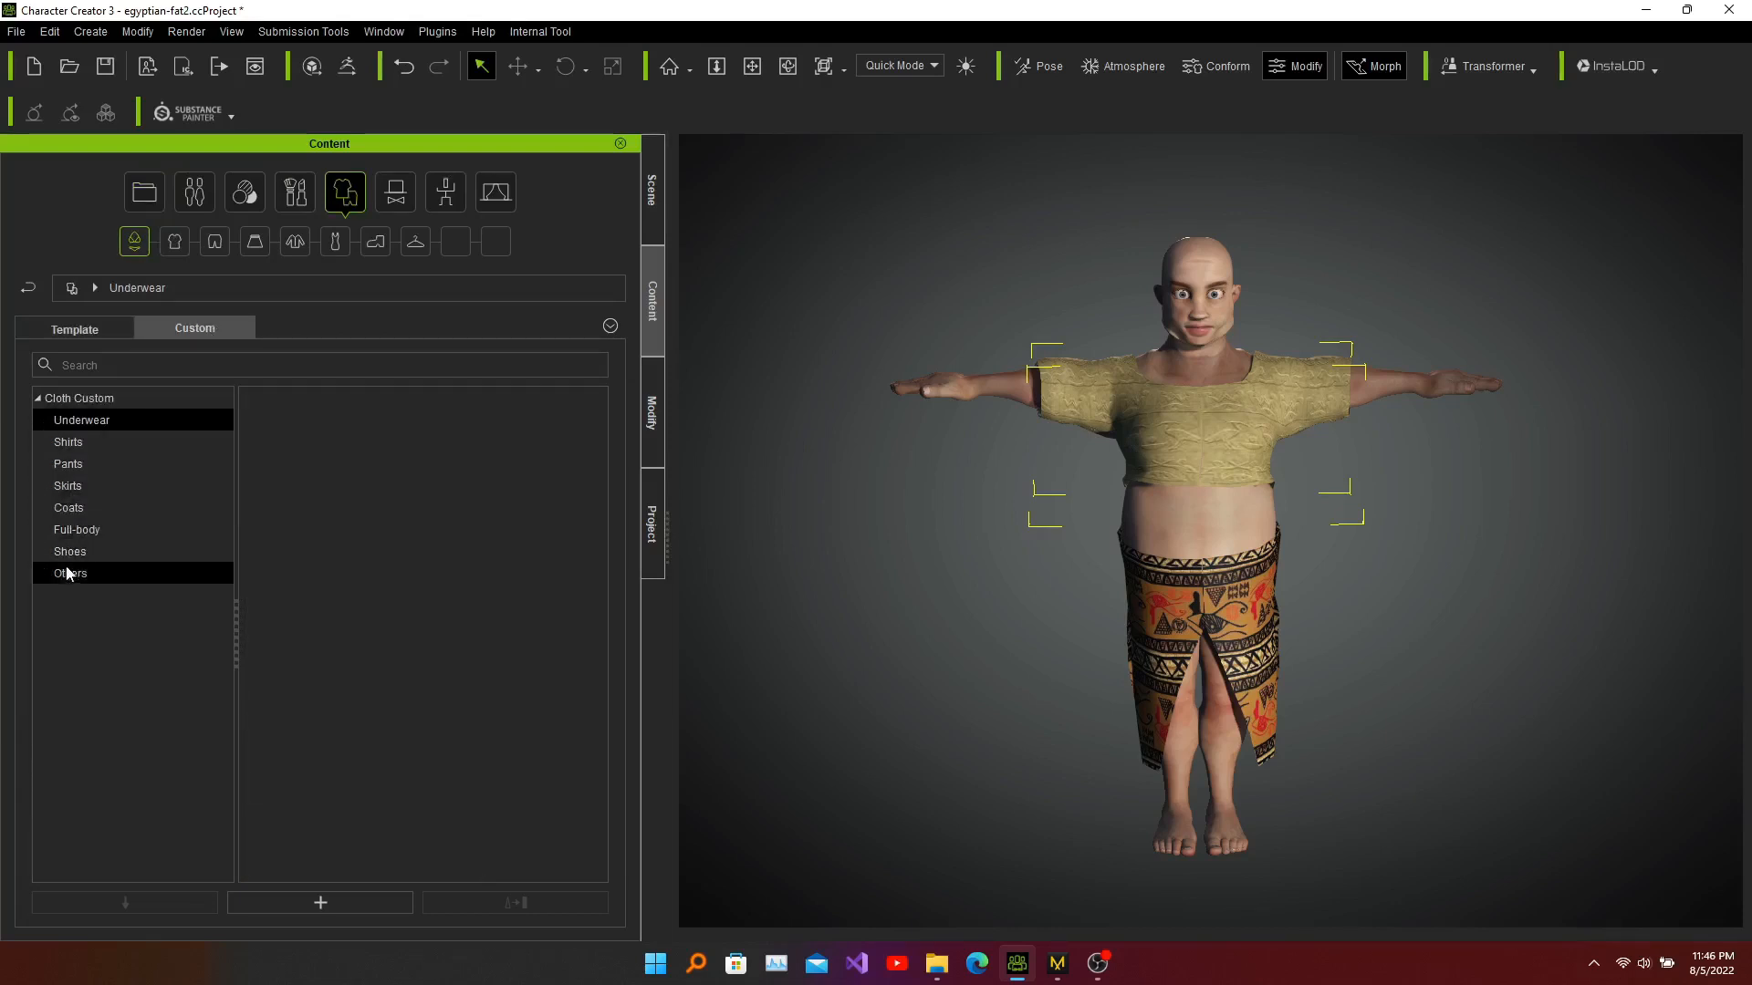
pyautogui.click(69, 443)
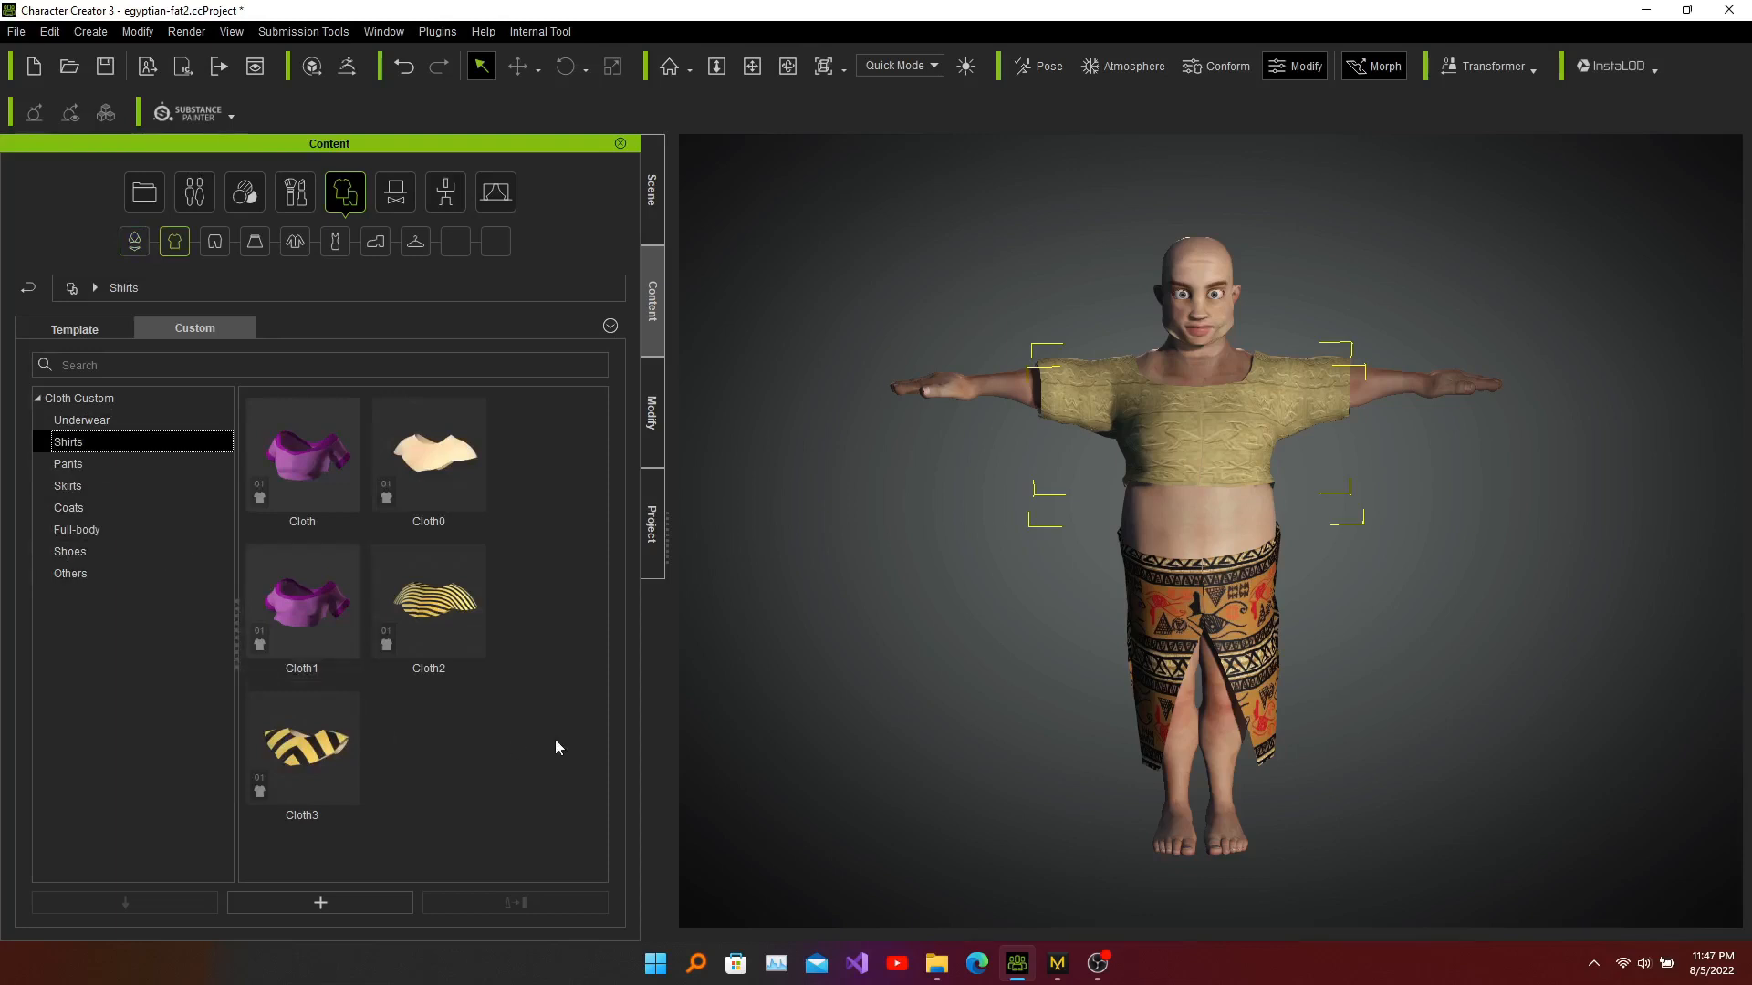
pyautogui.click(333, 903)
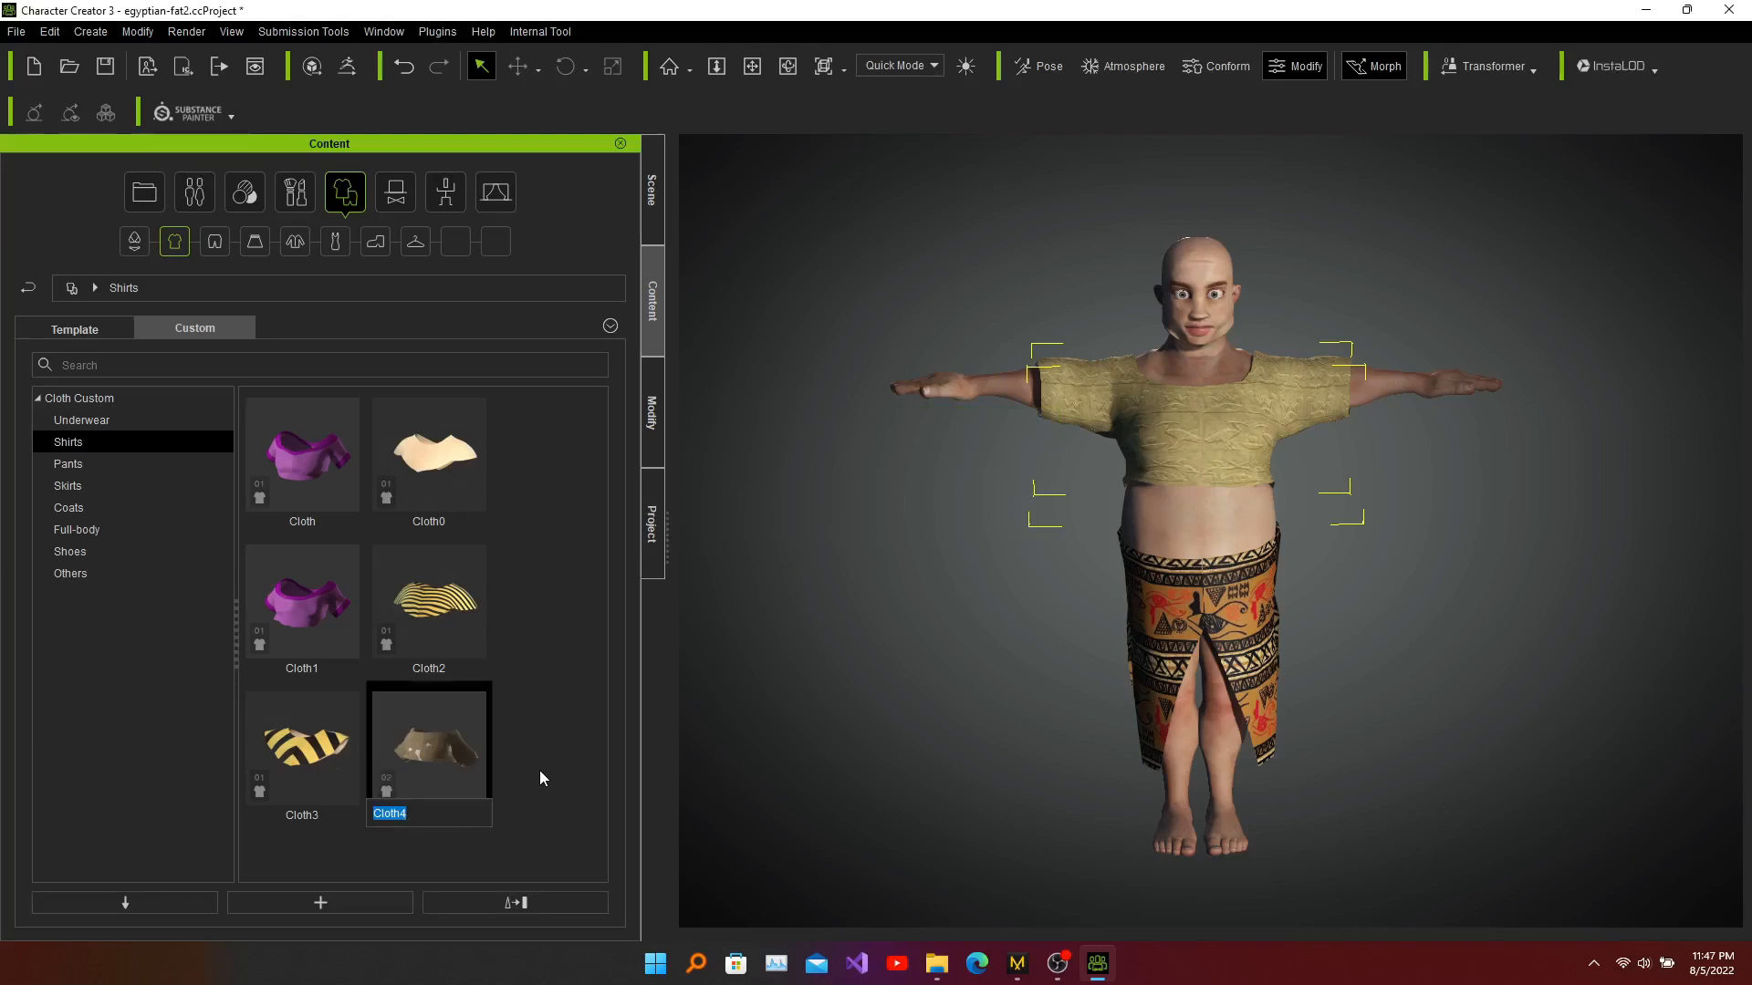
pyautogui.write('Egyptian Shirt')
pyautogui.press('Return')
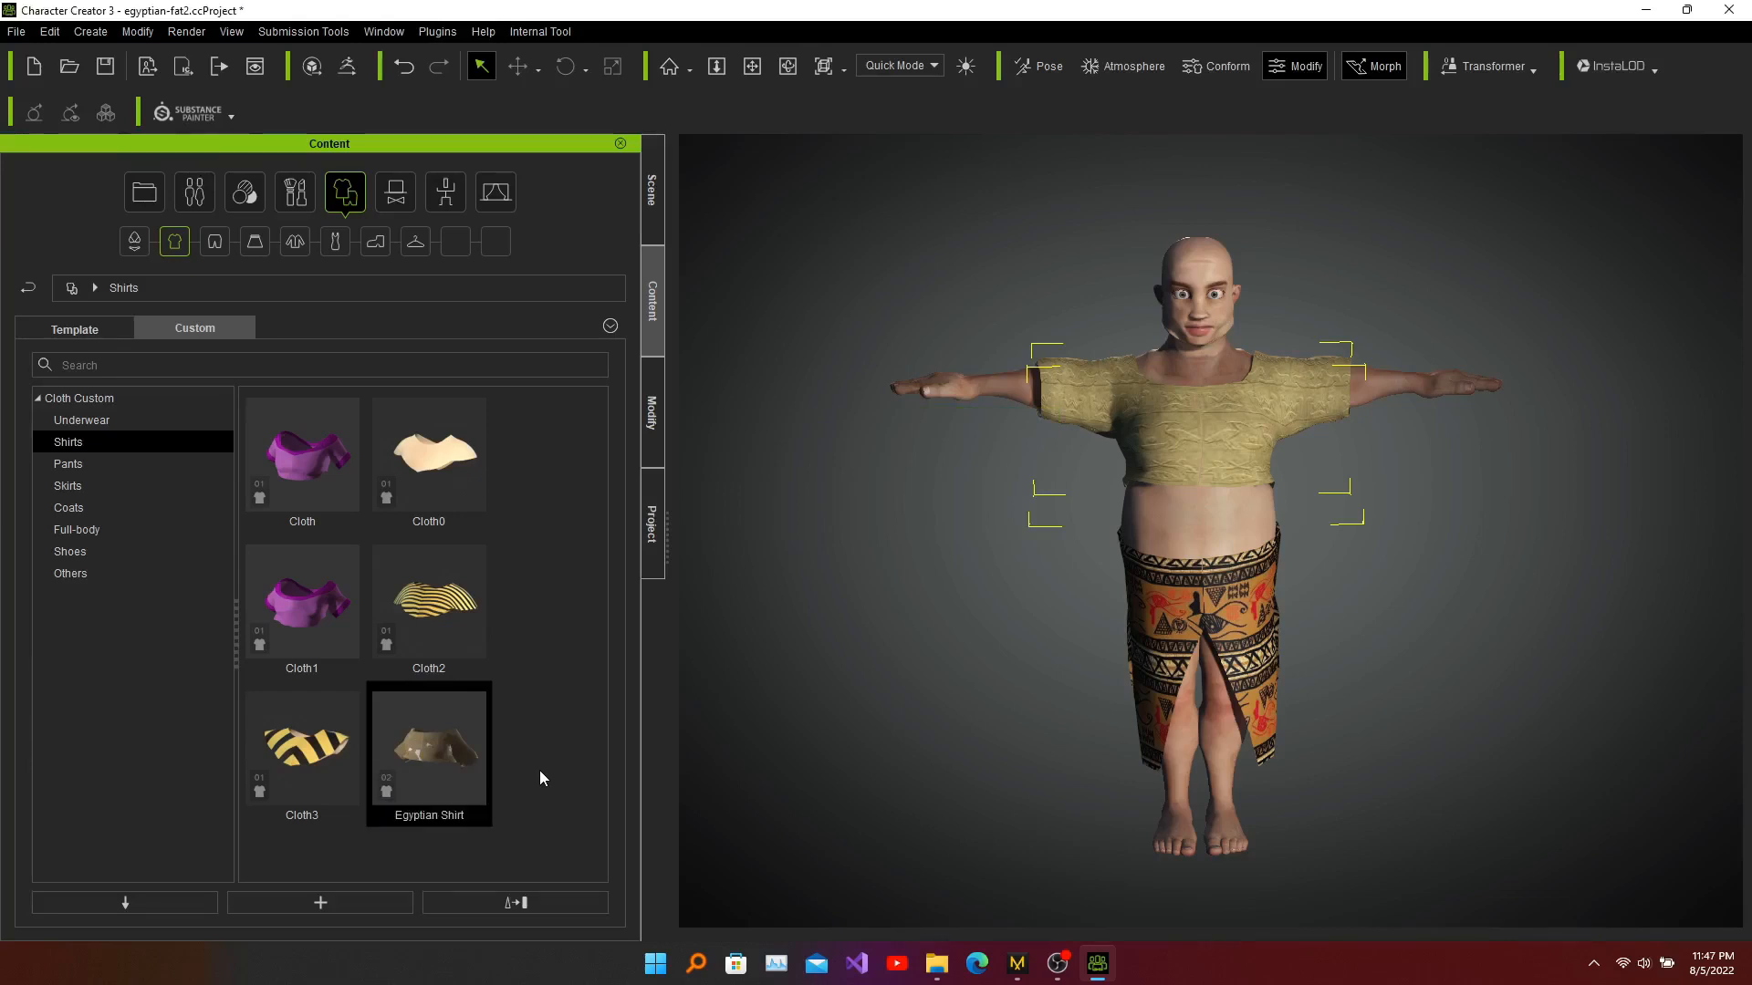
pyautogui.click(956, 578)
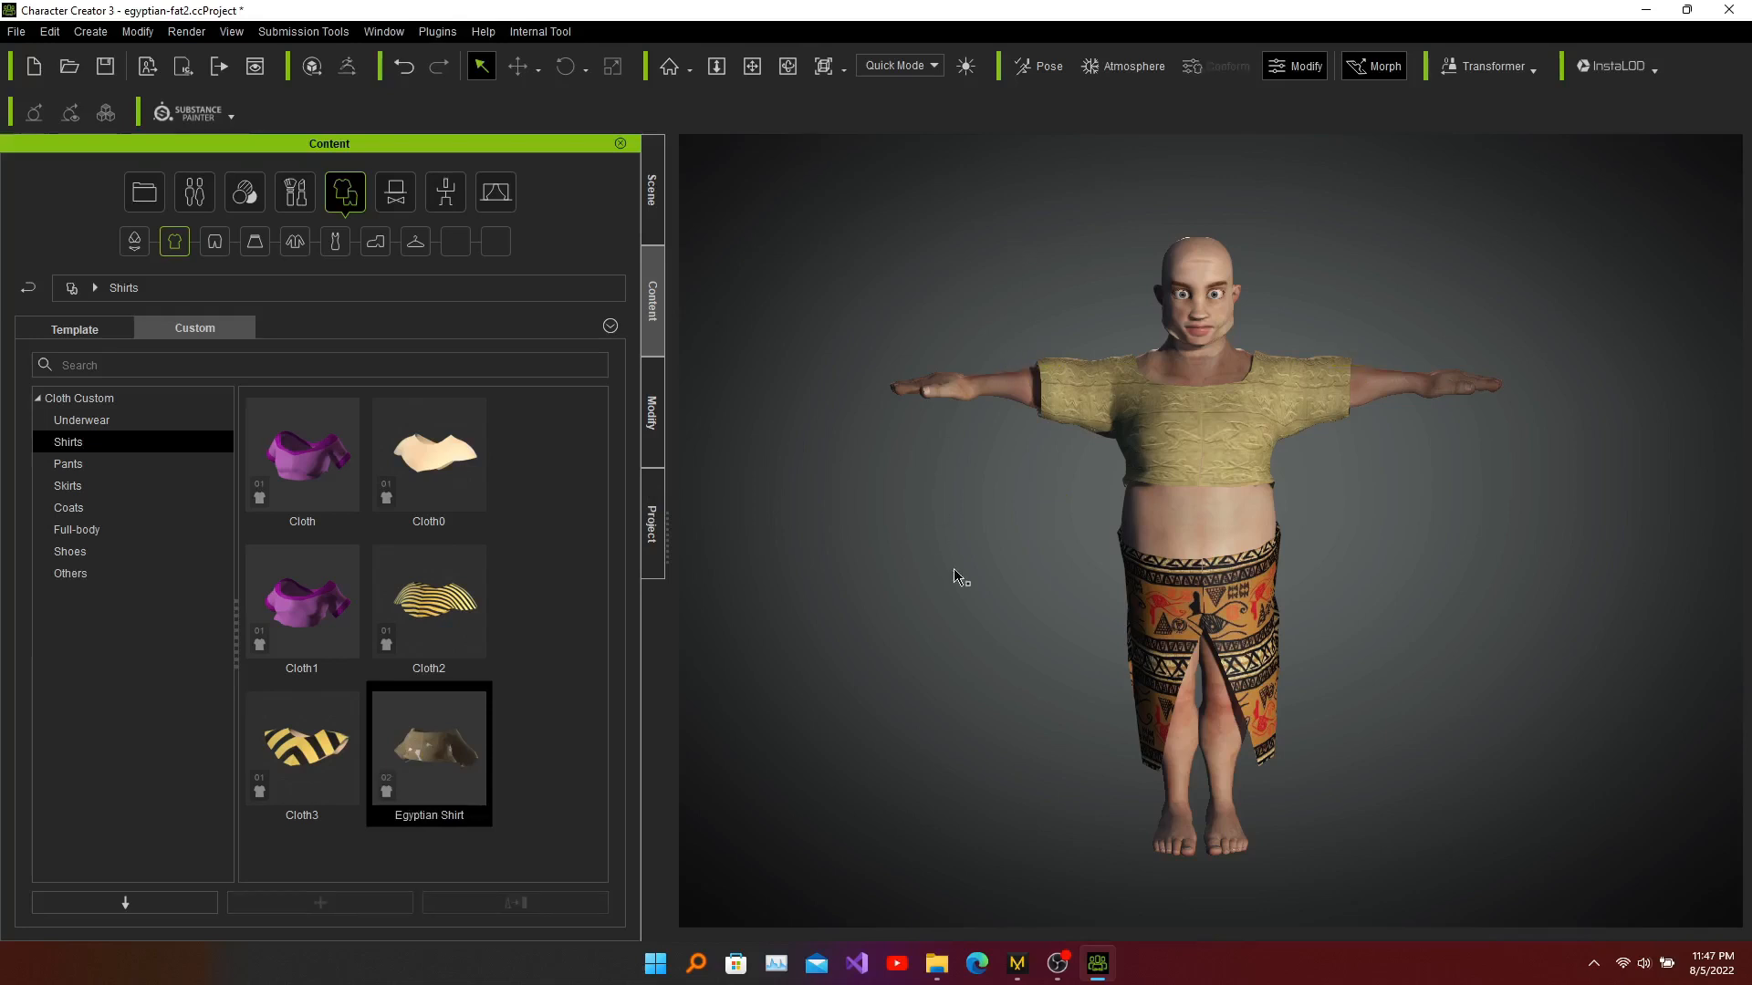